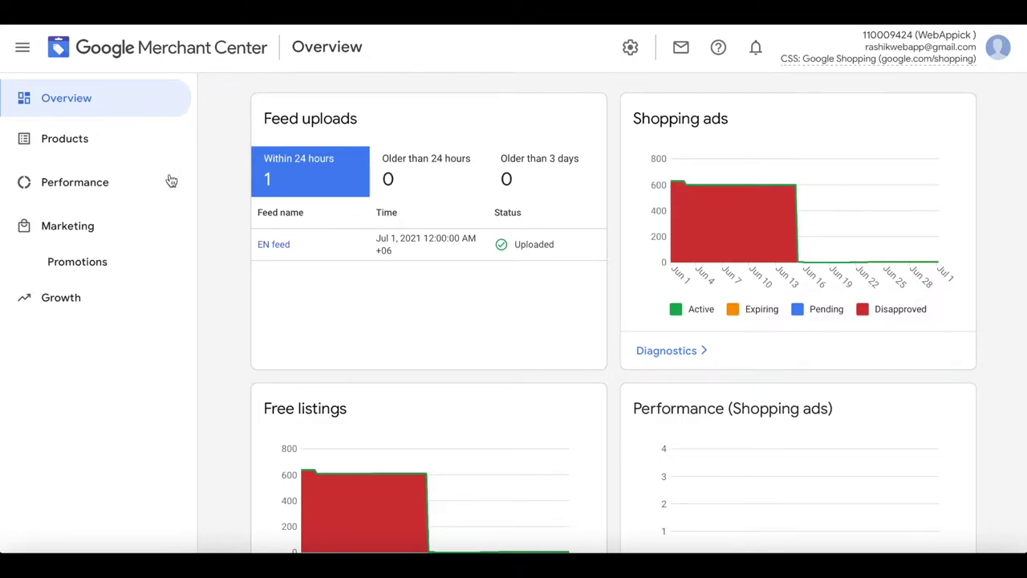
Go to Marketing > Promotions and confirm the promotions list is empty.
{"action": "left_click", "coordinate": [69, 229]}
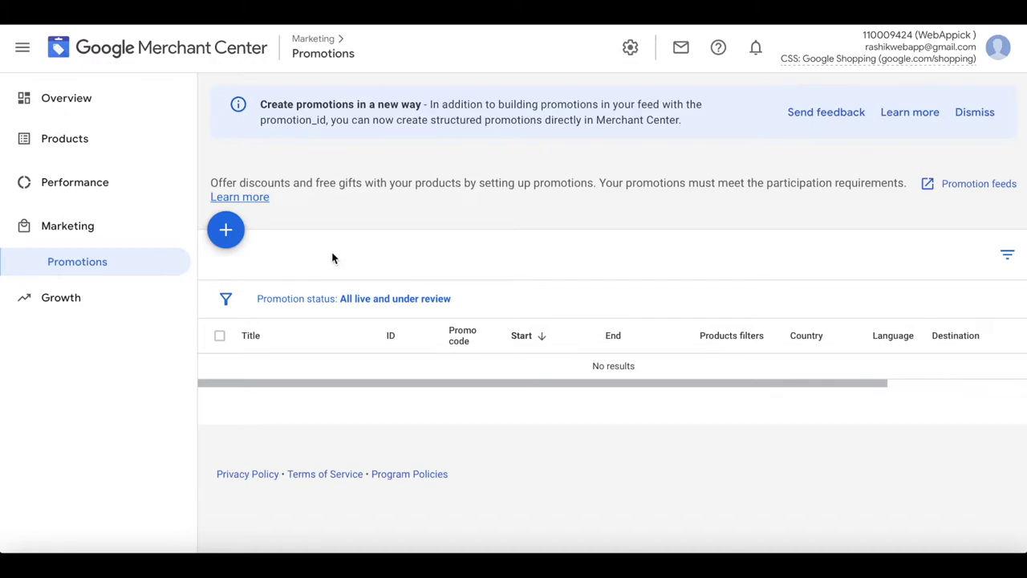
Start a new promotion for United States with English as the language.
{"action": "left_click", "coordinate": [228, 231]}
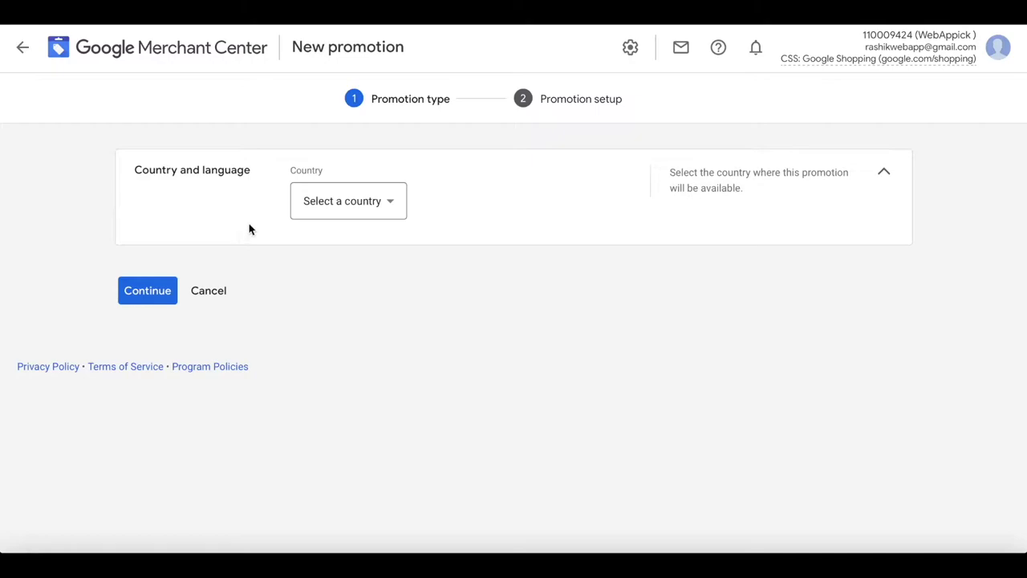
{"action": "left_click", "coordinate": [349, 289]}
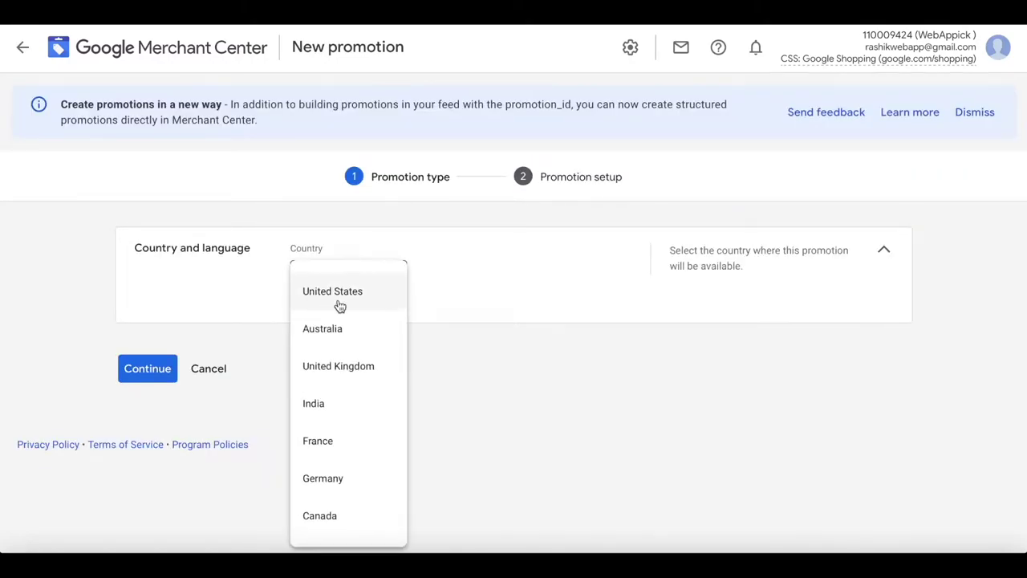
{"action": "left_click", "coordinate": [326, 294]}
{"action": "scroll", "coordinate": [553, 302], "scroll_direction": "down", "scroll_amount": 2}
{"action": "left_click", "coordinate": [367, 208]}
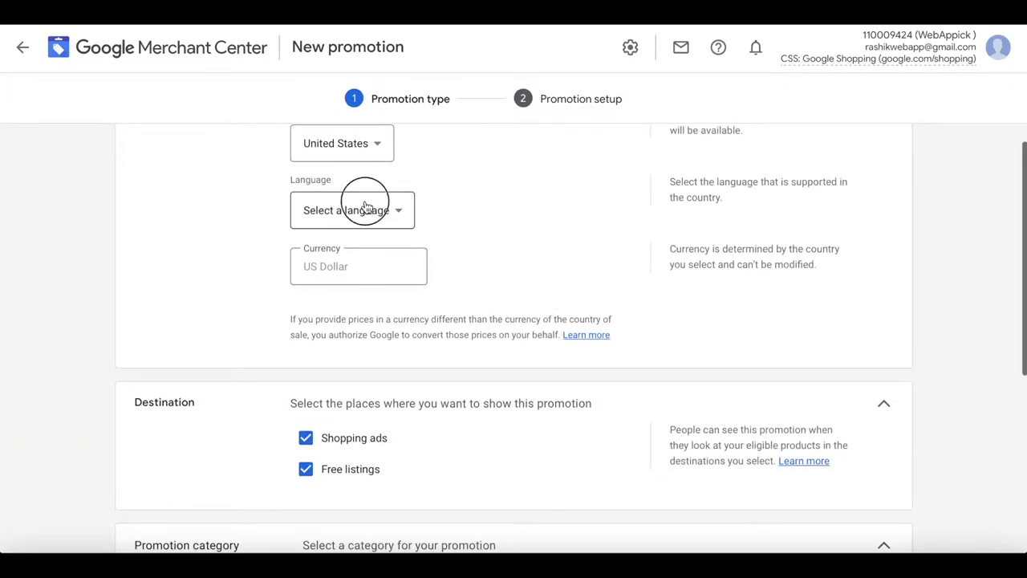
{"action": "left_click", "coordinate": [315, 228]}
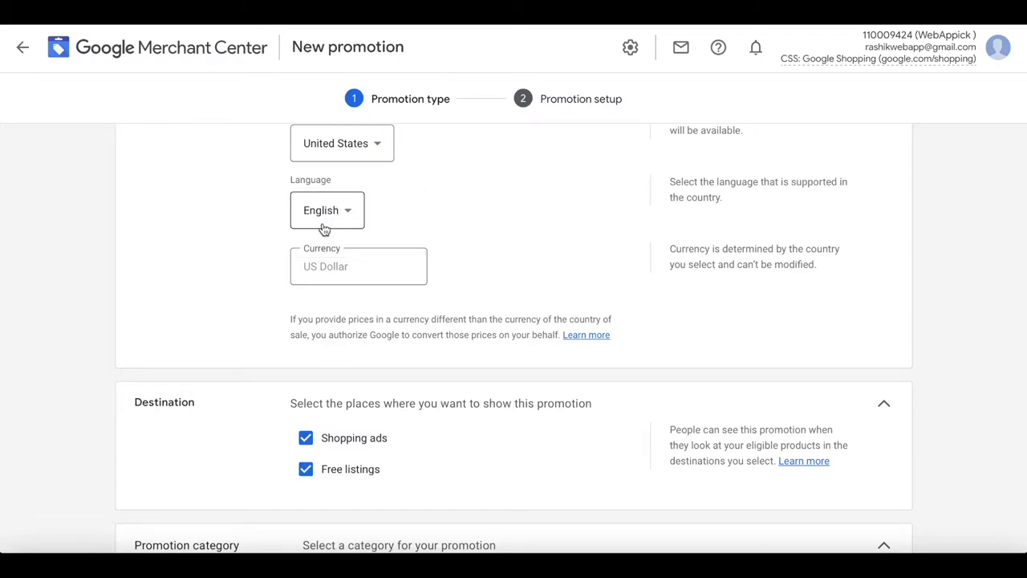
Choose Free gift as the promotion category.
{"action": "scroll", "coordinate": [537, 232], "scroll_direction": "down", "scroll_amount": 2}
{"action": "scroll", "coordinate": [537, 236], "scroll_direction": "down", "scroll_amount": 2}
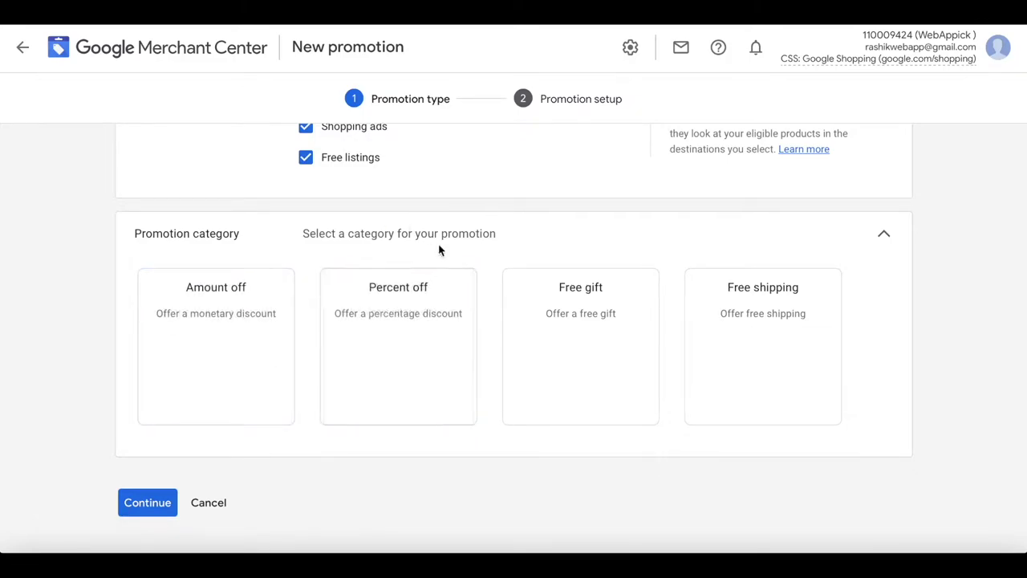
{"action": "left_click", "coordinate": [582, 332]}
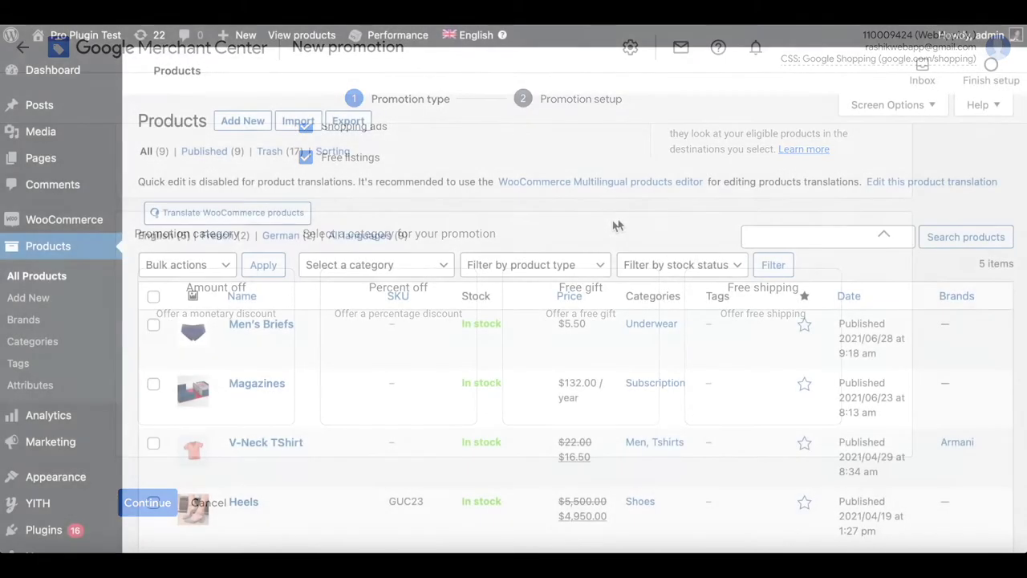
Review the WooCommerce product list, then go to the CTX Feed manager.
{"action": "scroll", "coordinate": [618, 224], "scroll_direction": "down", "scroll_amount": 3}
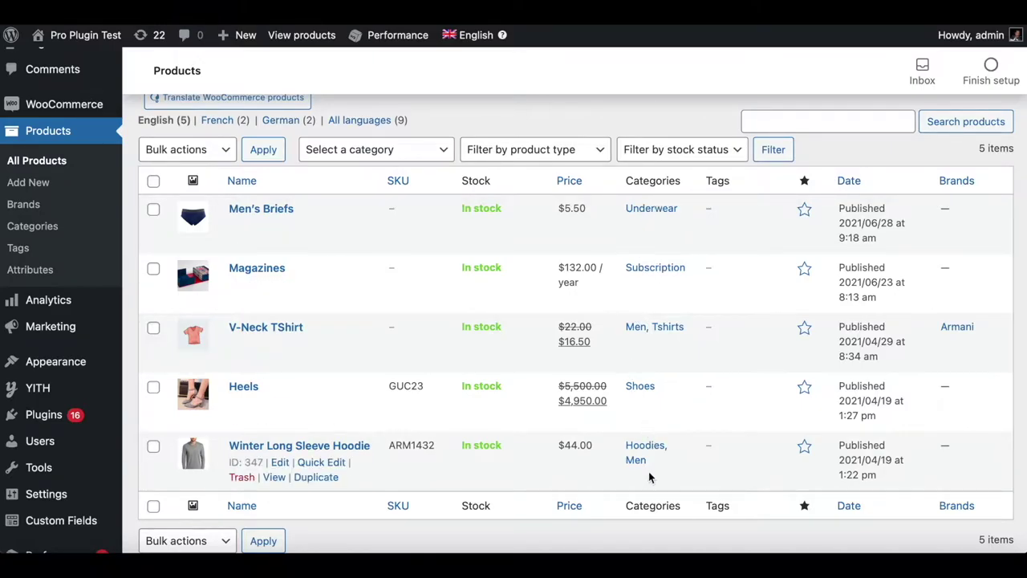
{"action": "scroll", "coordinate": [492, 223], "scroll_direction": "up", "scroll_amount": 3}
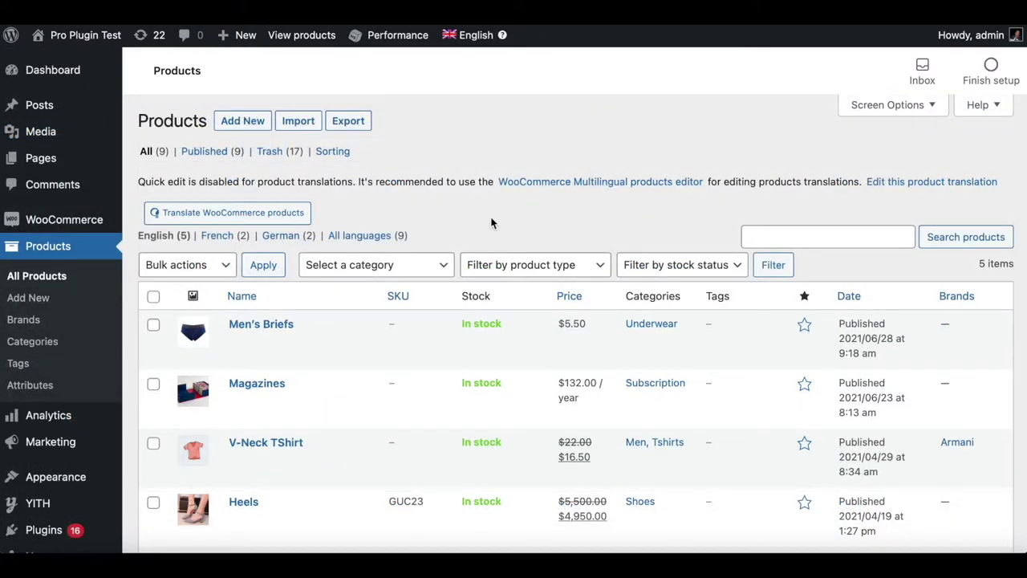
{"action": "scroll", "coordinate": [492, 223], "scroll_direction": "down", "scroll_amount": 7}
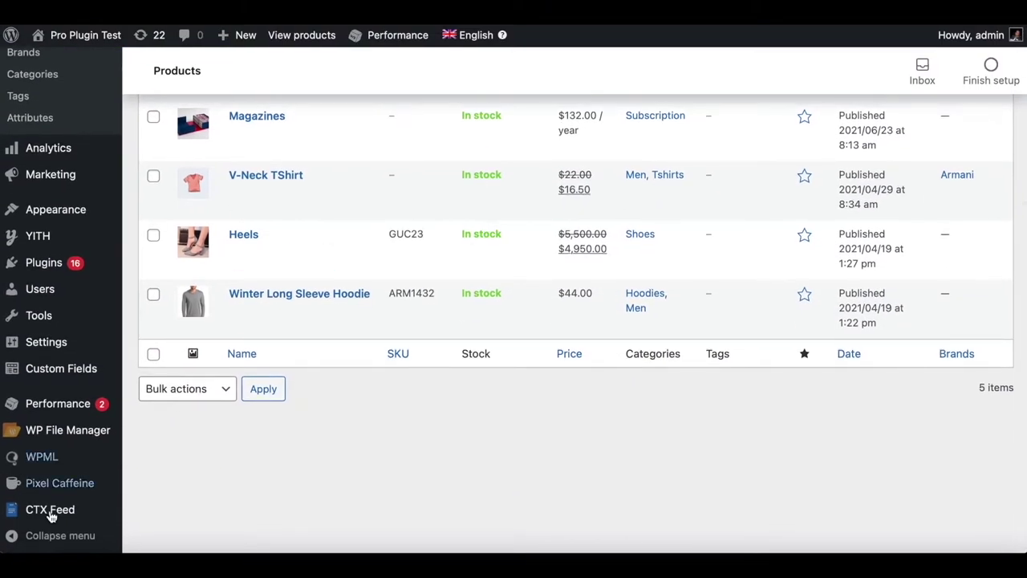
{"action": "left_click", "coordinate": [47, 517]}
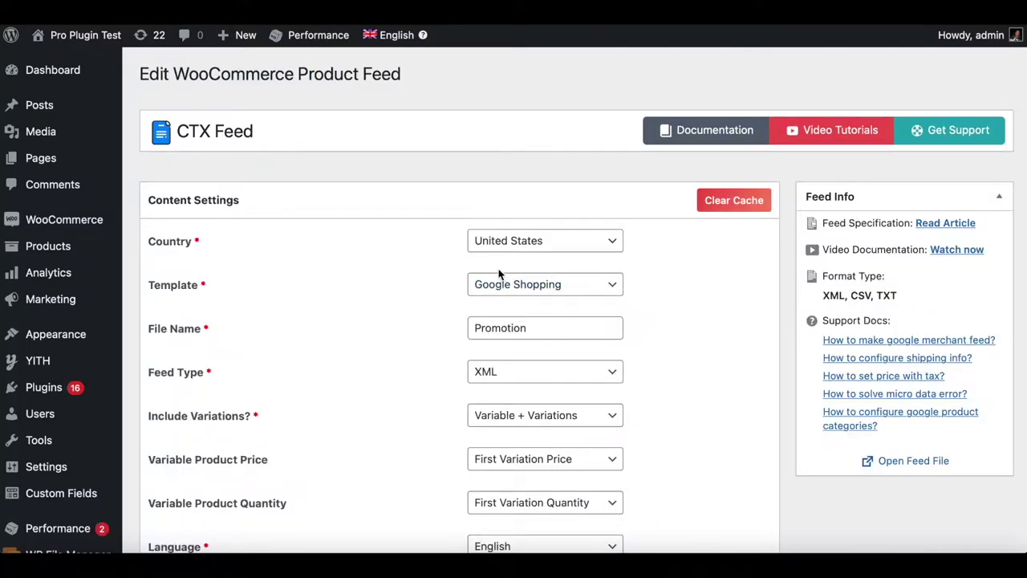
Review the Promotion feed's settings and Feed Config rows, then save and regenerate the feed.
{"action": "scroll", "coordinate": [703, 297], "scroll_direction": "down", "scroll_amount": 2}
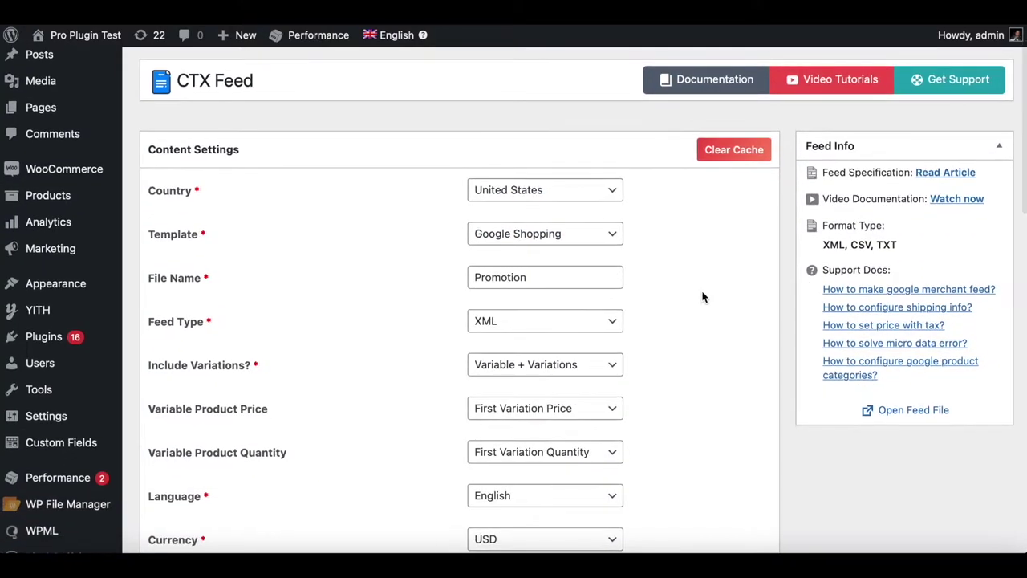
{"action": "scroll", "coordinate": [703, 297], "scroll_direction": "down", "scroll_amount": 2}
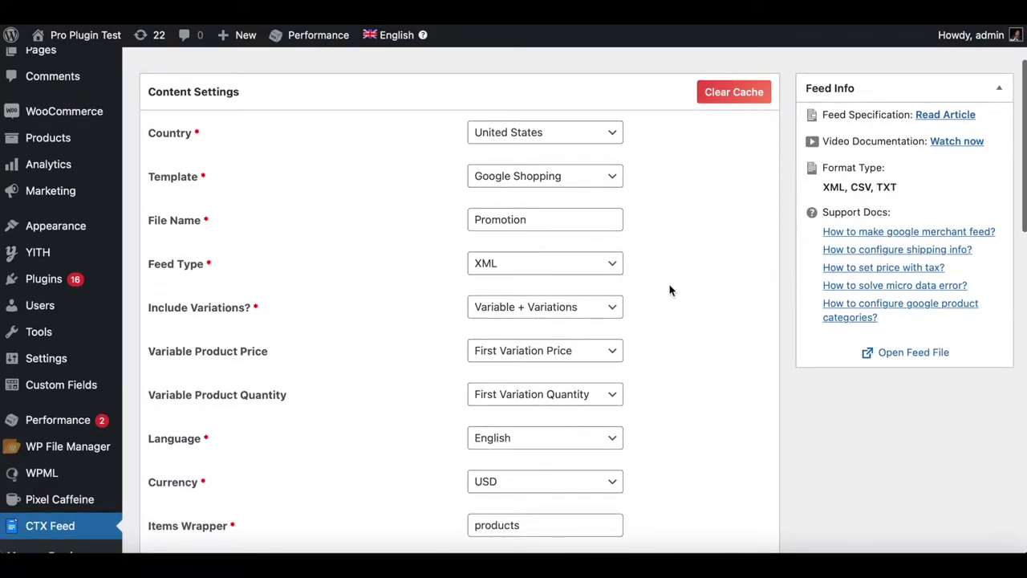
{"action": "scroll", "coordinate": [670, 289], "scroll_direction": "down", "scroll_amount": 5}
{"action": "scroll", "coordinate": [677, 277], "scroll_direction": "down", "scroll_amount": 3}
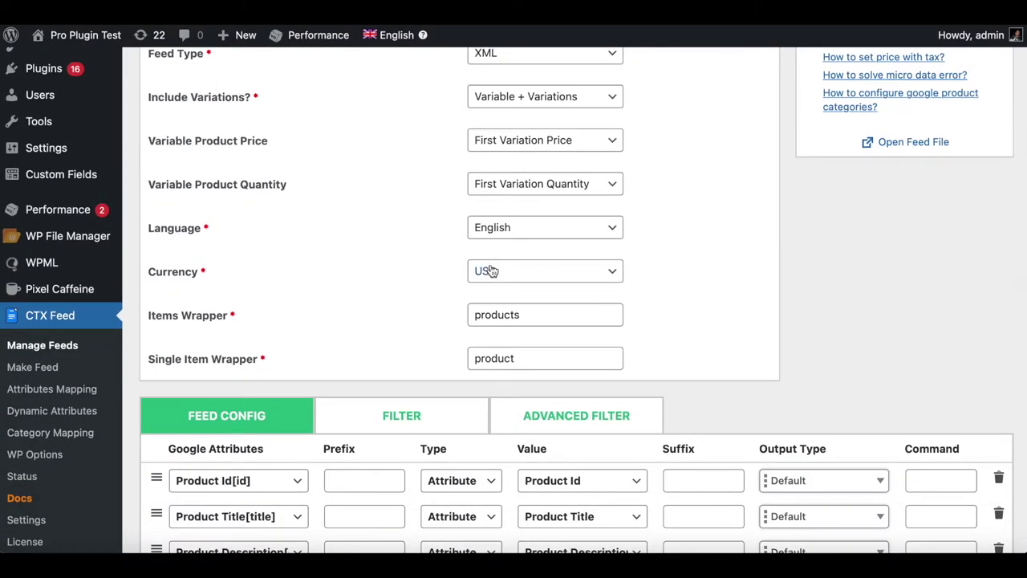
{"action": "scroll", "coordinate": [681, 305], "scroll_direction": "down", "scroll_amount": 8}
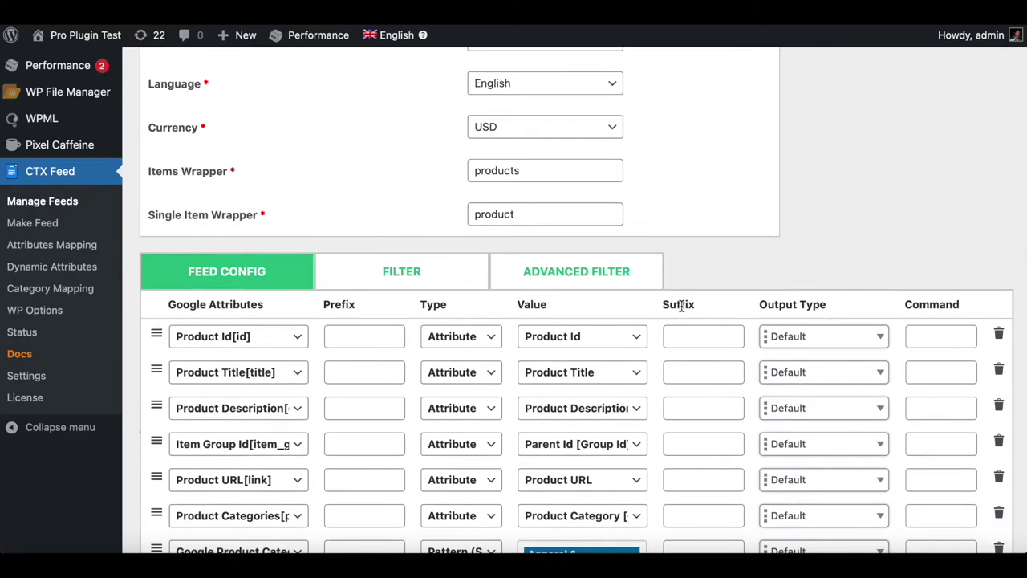
{"action": "scroll", "coordinate": [681, 305], "scroll_direction": "down", "scroll_amount": 3}
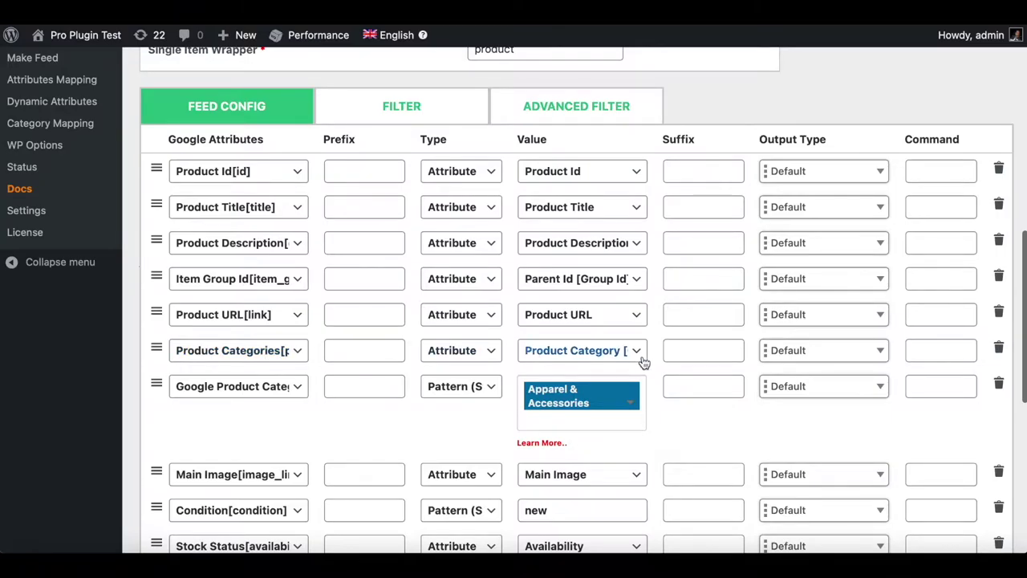
{"action": "scroll", "coordinate": [681, 425], "scroll_direction": "down", "scroll_amount": 10}
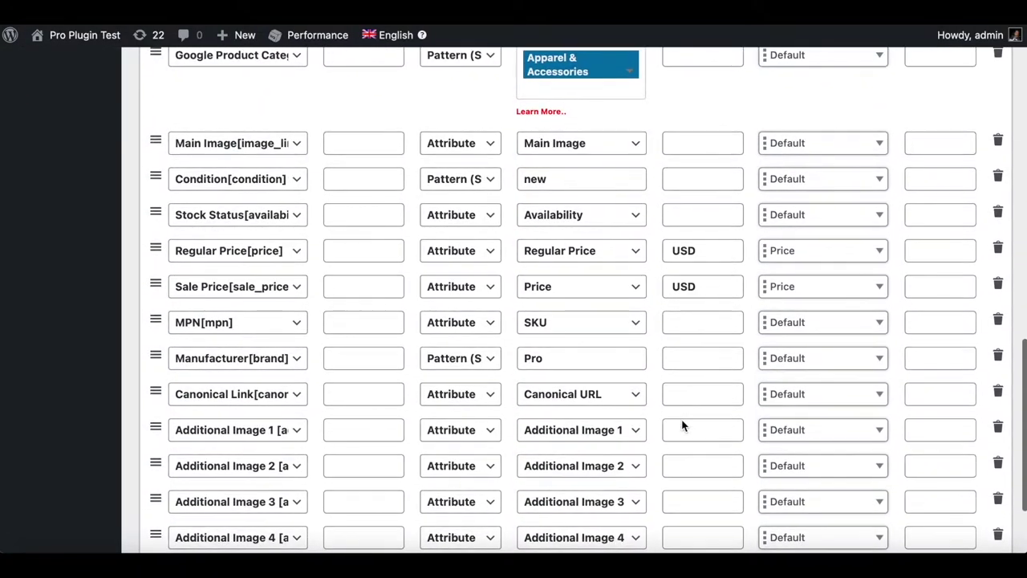
{"action": "scroll", "coordinate": [681, 421], "scroll_direction": "down", "scroll_amount": 3}
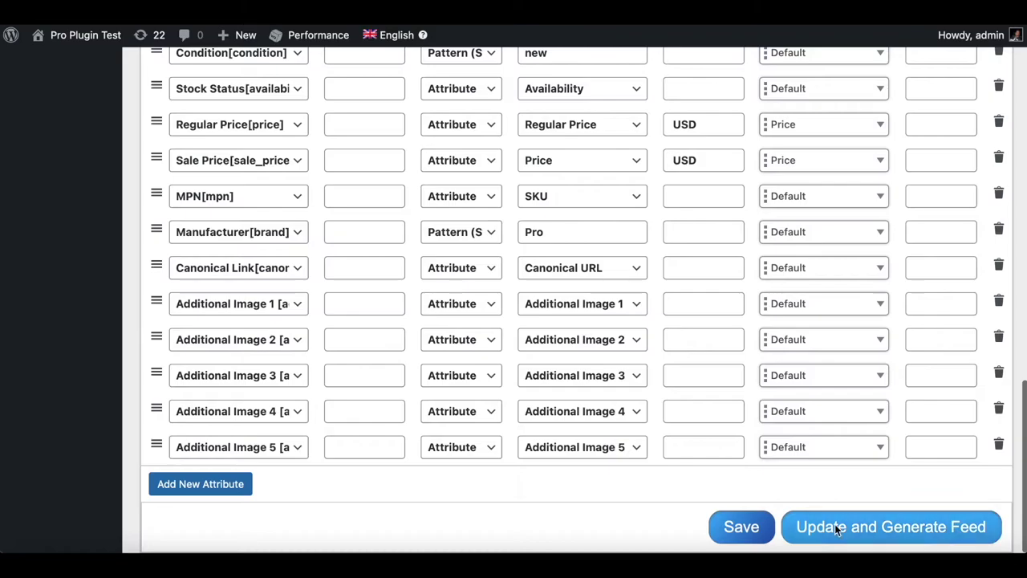
{"action": "left_click", "coordinate": [854, 528]}
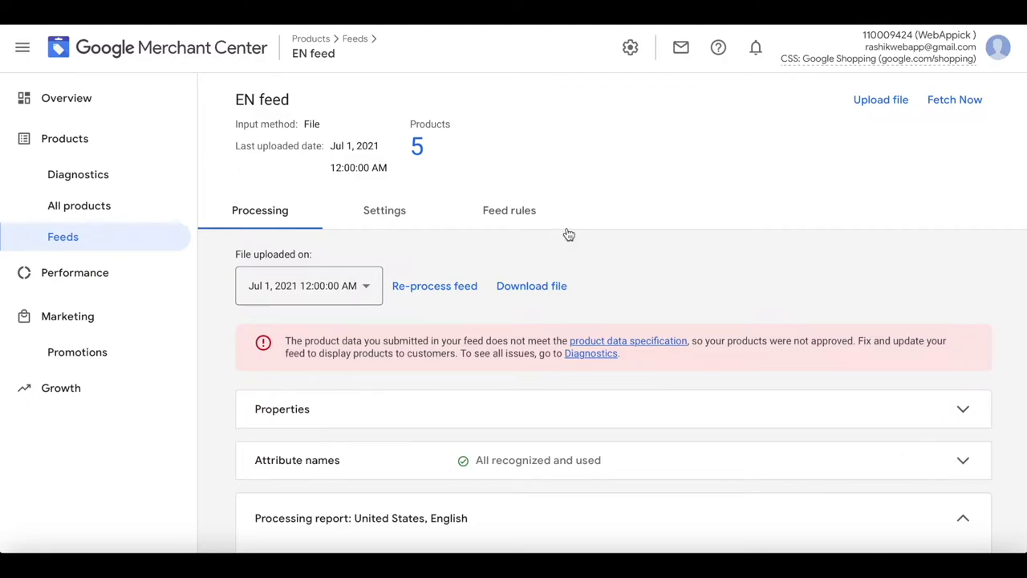
Check the Heels product's attributes, including product type Shoes, then return to Promotions.
{"action": "left_click", "coordinate": [63, 212]}
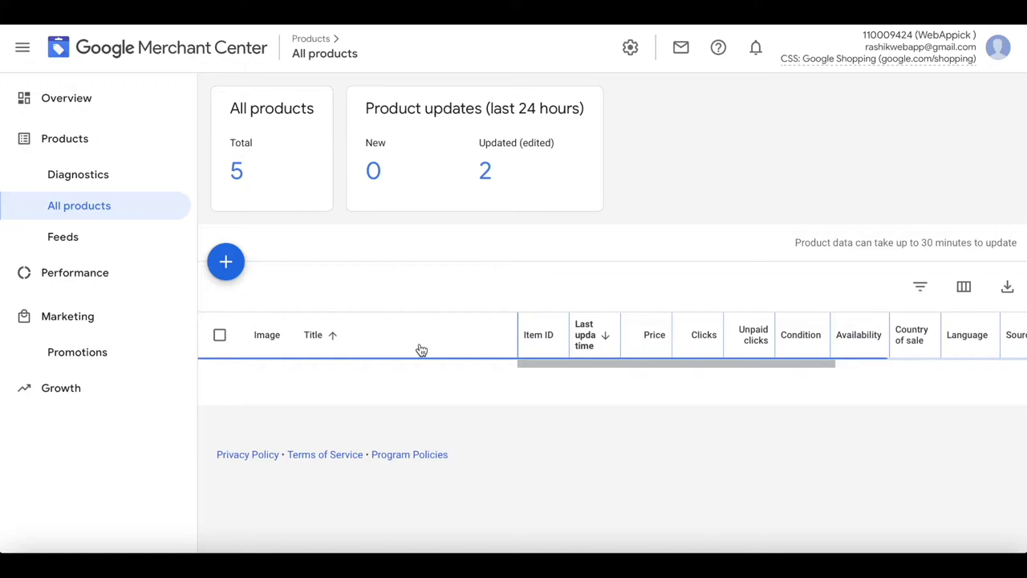
{"action": "left_click", "coordinate": [315, 372]}
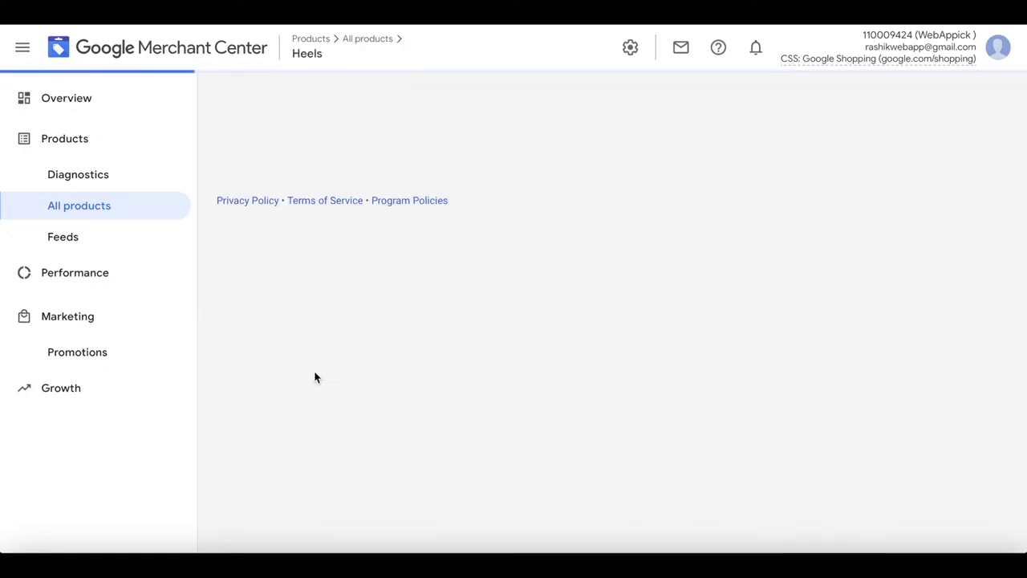
{"action": "scroll", "coordinate": [431, 251], "scroll_direction": "down", "scroll_amount": 10}
{"action": "scroll", "coordinate": [431, 250], "scroll_direction": "down", "scroll_amount": 1}
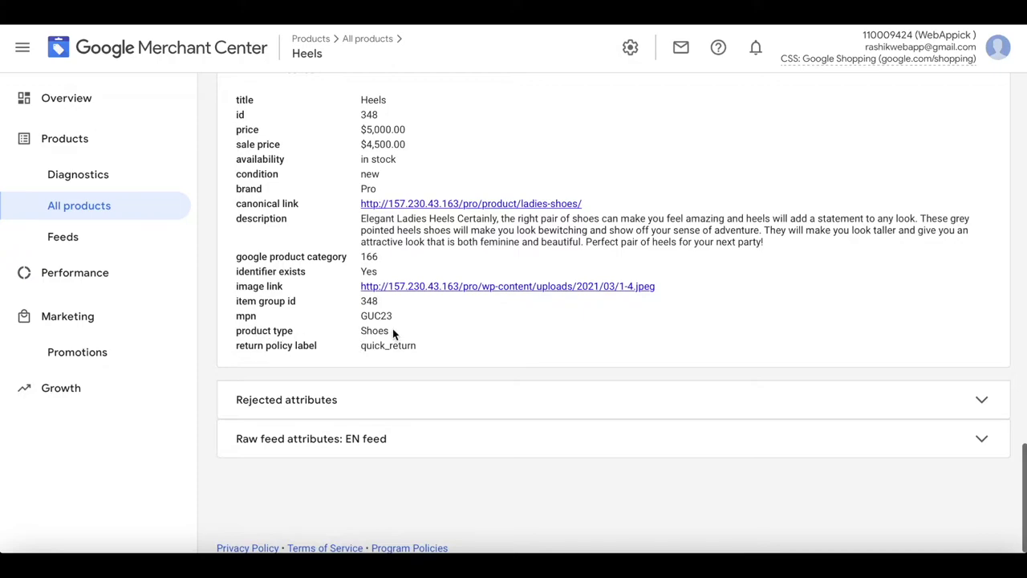
{"action": "left_click", "coordinate": [79, 352]}
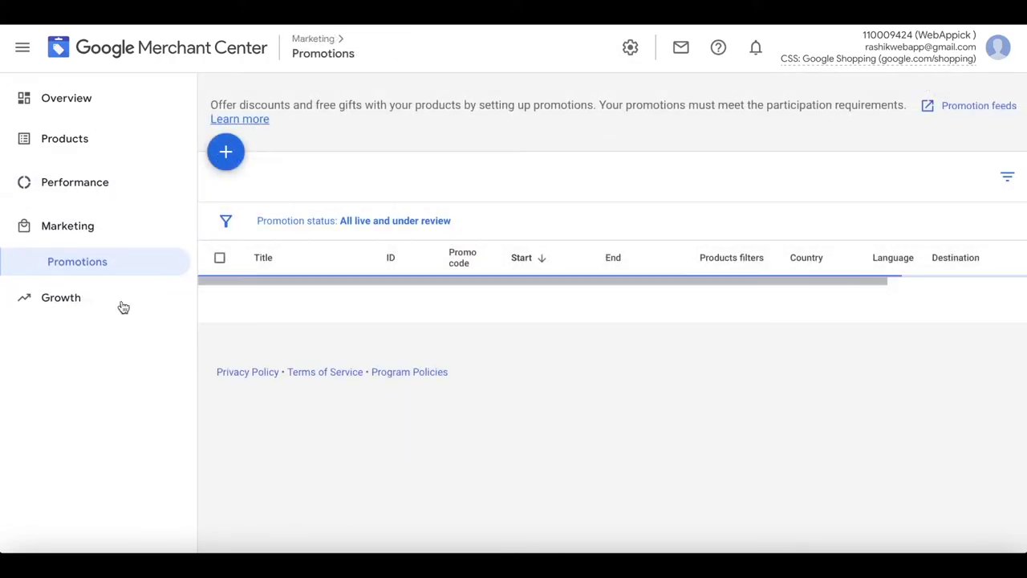
Start another promotion for United States in English with the Amount off category.
{"action": "left_click", "coordinate": [225, 229]}
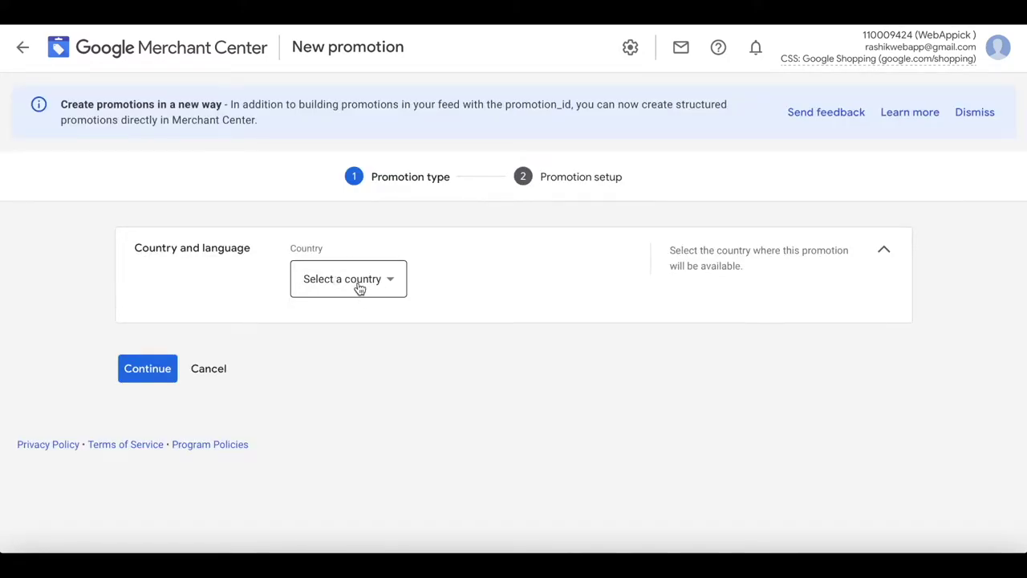
{"action": "left_click", "coordinate": [360, 288]}
{"action": "left_click", "coordinate": [347, 295]}
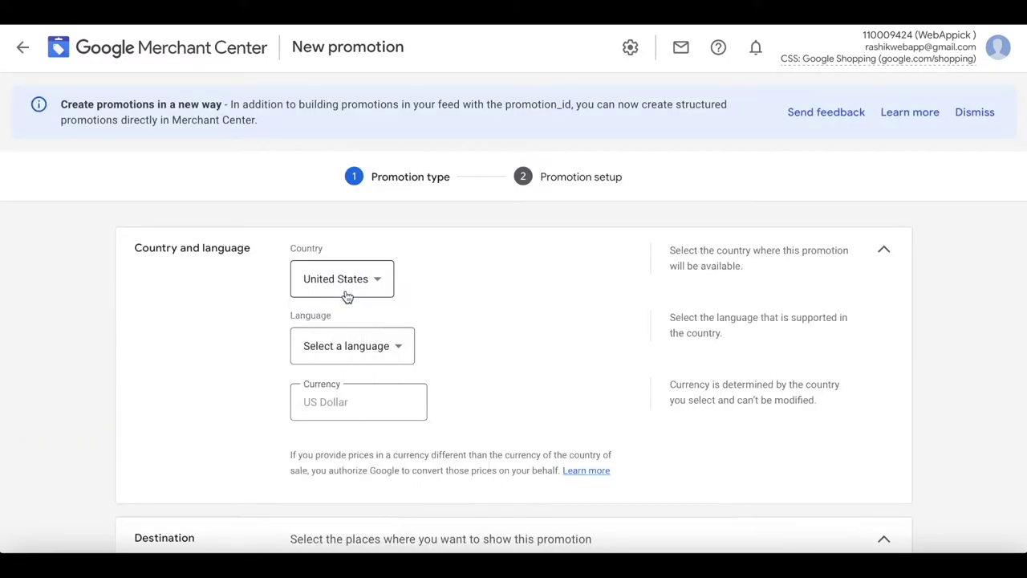
{"action": "scroll", "coordinate": [502, 300], "scroll_direction": "down", "scroll_amount": 1}
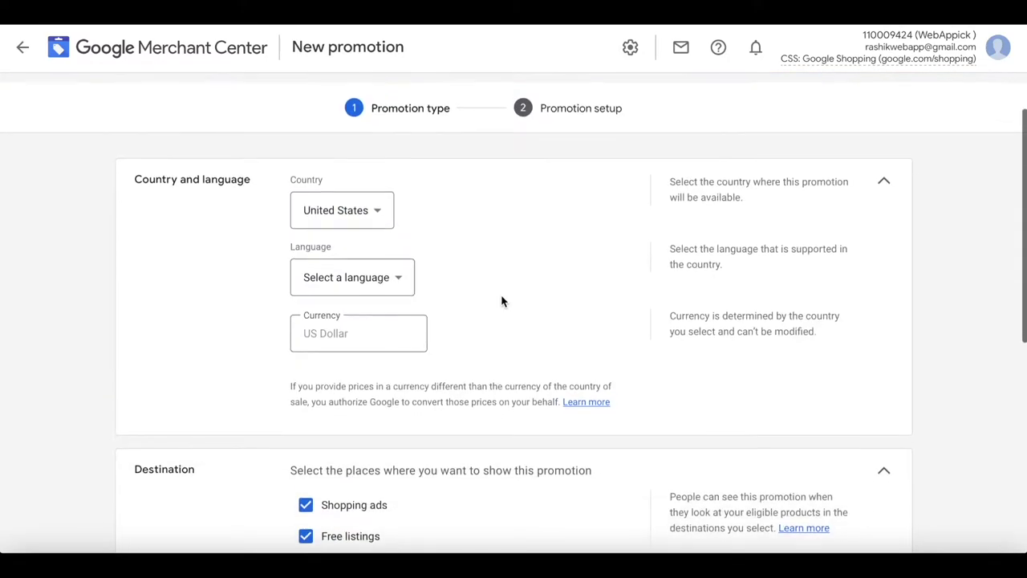
{"action": "left_click", "coordinate": [405, 276]}
{"action": "left_click", "coordinate": [346, 287]}
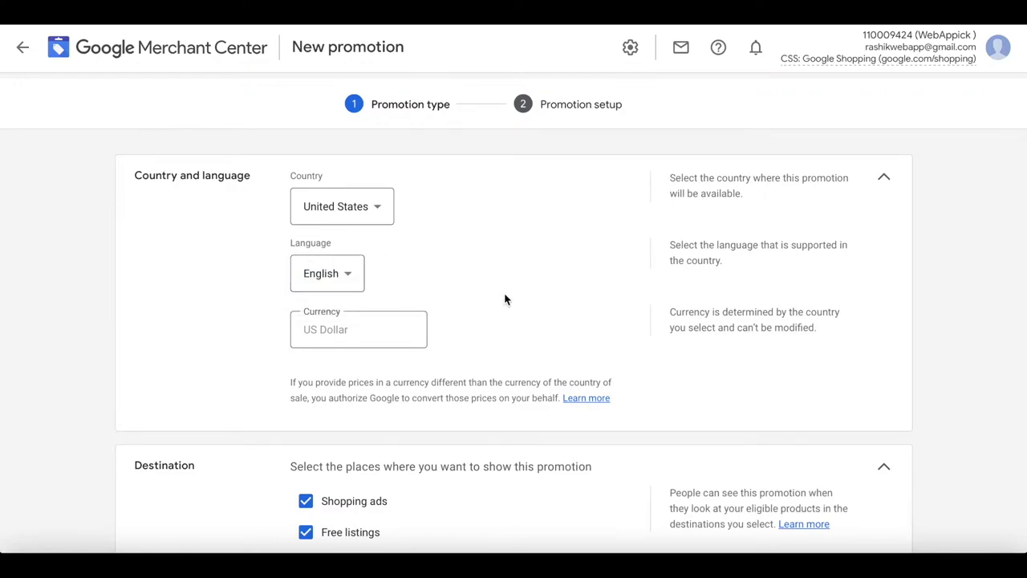
{"action": "scroll", "coordinate": [474, 302], "scroll_direction": "down", "scroll_amount": 4}
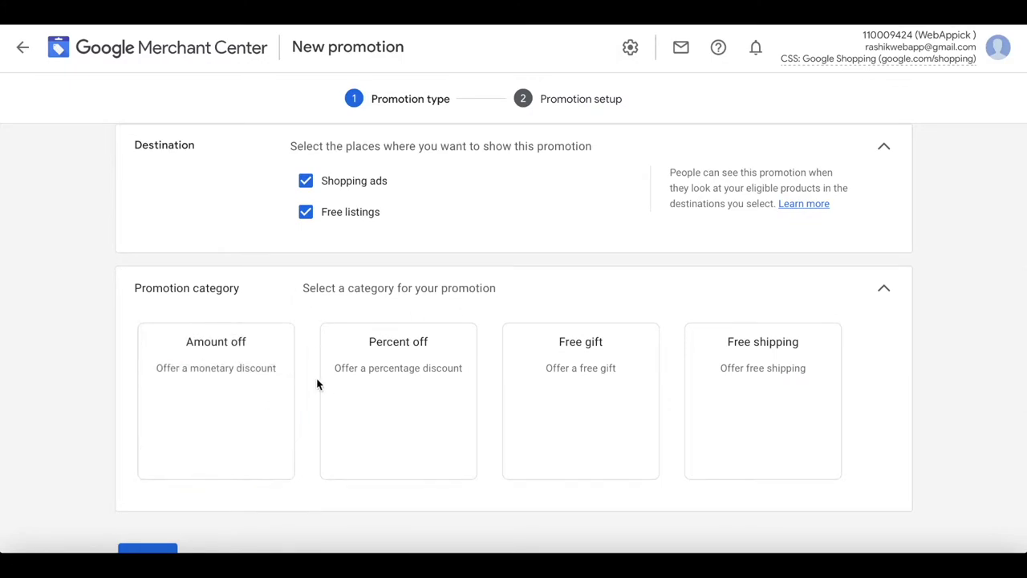
{"action": "scroll", "coordinate": [315, 384], "scroll_direction": "down", "scroll_amount": 1}
{"action": "left_click", "coordinate": [250, 342]}
{"action": "scroll", "coordinate": [316, 456], "scroll_direction": "down", "scroll_amount": 2}
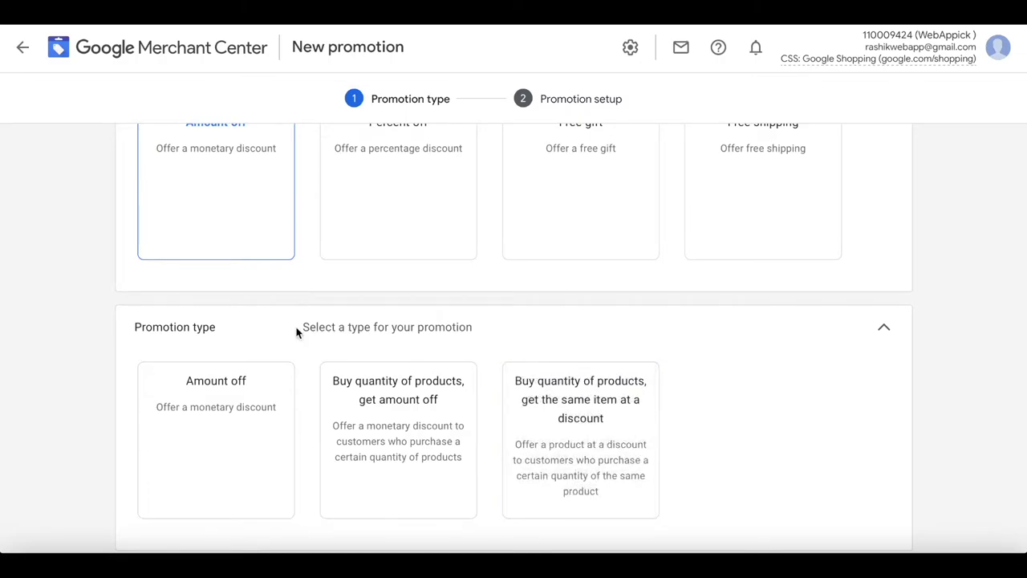
Choose a fixed-amount discount of 5 USD and continue to the setup step.
{"action": "left_click", "coordinate": [220, 422]}
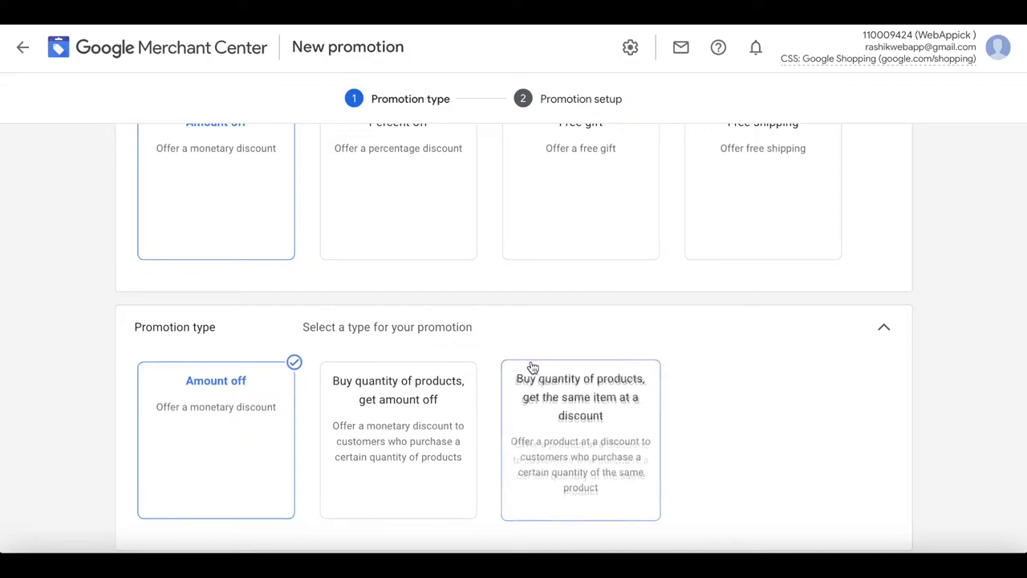
{"action": "scroll", "coordinate": [752, 417], "scroll_direction": "down", "scroll_amount": 4}
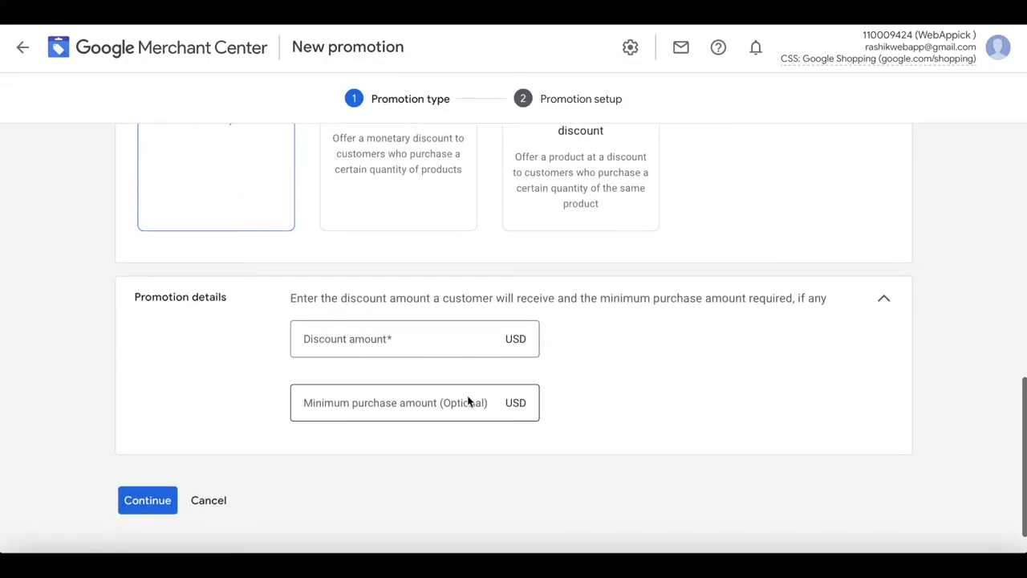
{"action": "left_click", "coordinate": [382, 340]}
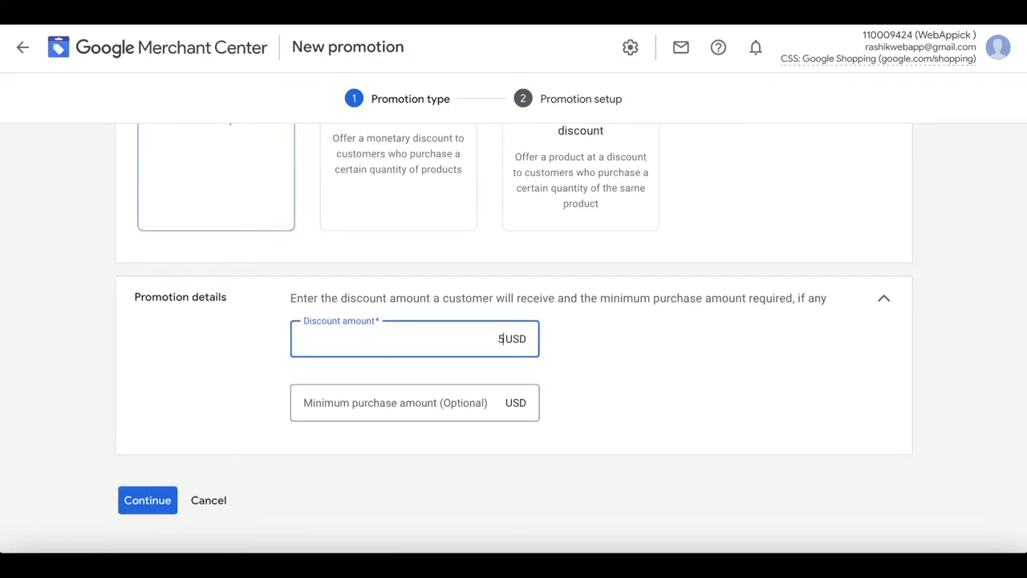
{"action": "type", "text": "5"}
{"action": "left_click", "coordinate": [656, 380]}
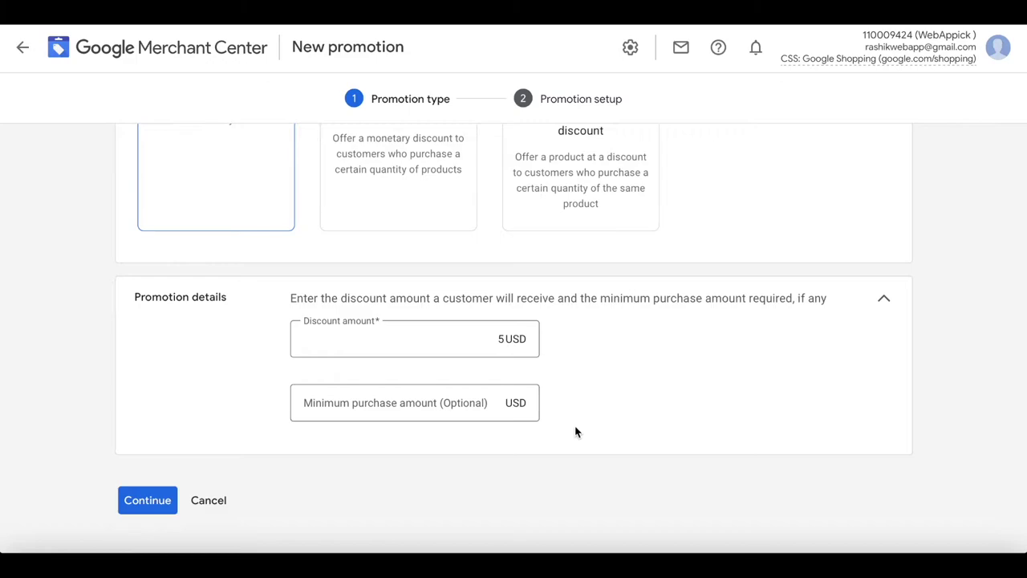
{"action": "left_click", "coordinate": [145, 501]}
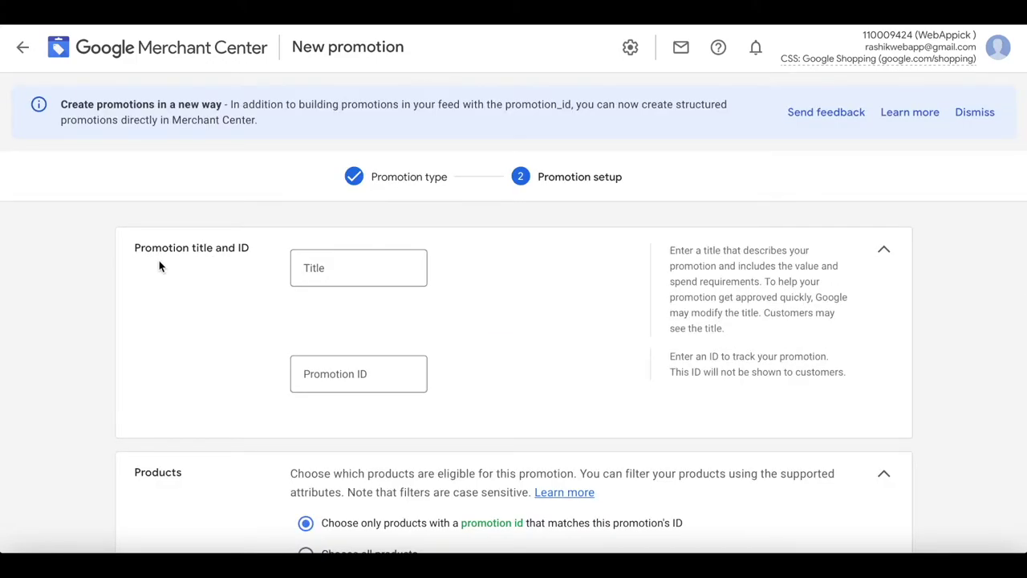
Title the promotion AllProd with ID all, applying to all products.
{"action": "left_click", "coordinate": [315, 267]}
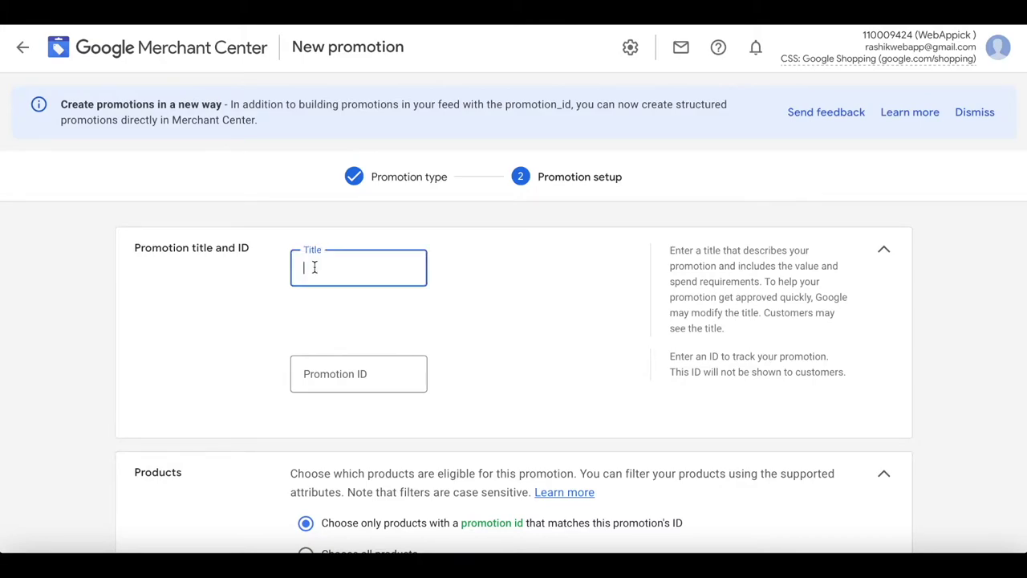
{"action": "type", "text": "AllProd"}
{"action": "left_click", "coordinate": [349, 369]}
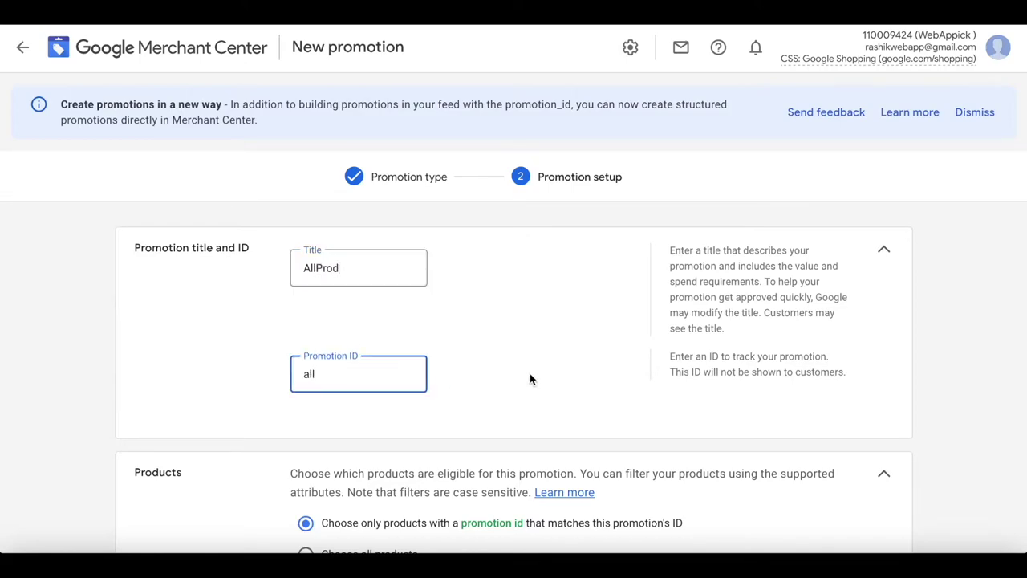
{"action": "scroll", "coordinate": [529, 378], "scroll_direction": "down", "scroll_amount": 2}
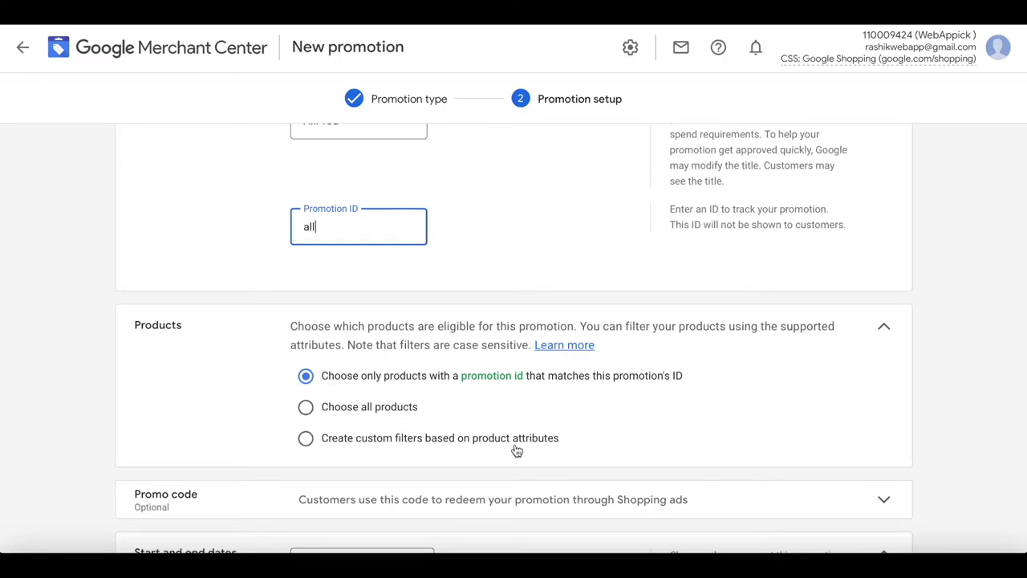
{"action": "left_click", "coordinate": [305, 409]}
{"action": "scroll", "coordinate": [238, 418], "scroll_direction": "down", "scroll_amount": 1}
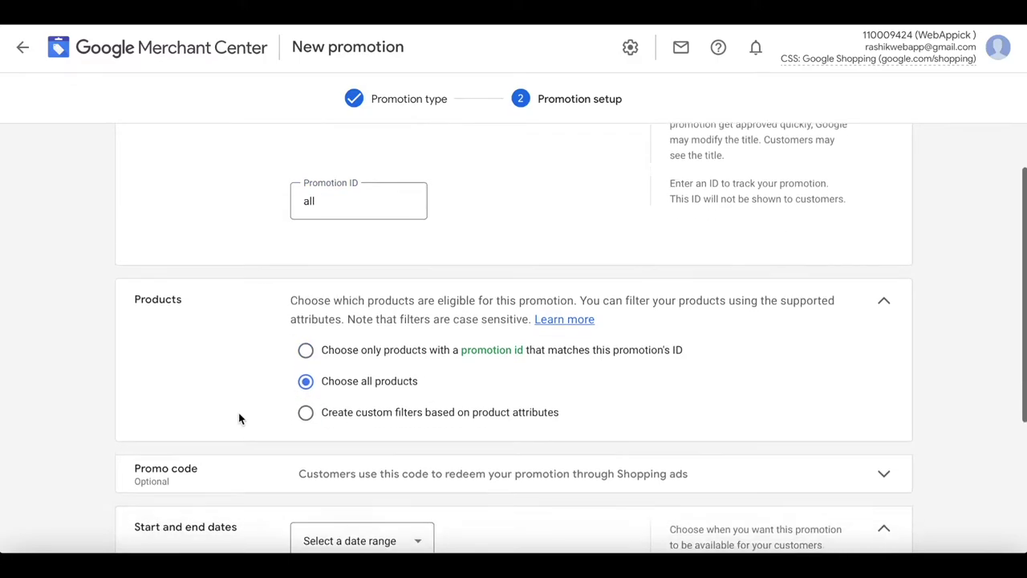
{"action": "scroll", "coordinate": [238, 418], "scroll_direction": "down", "scroll_amount": 2}
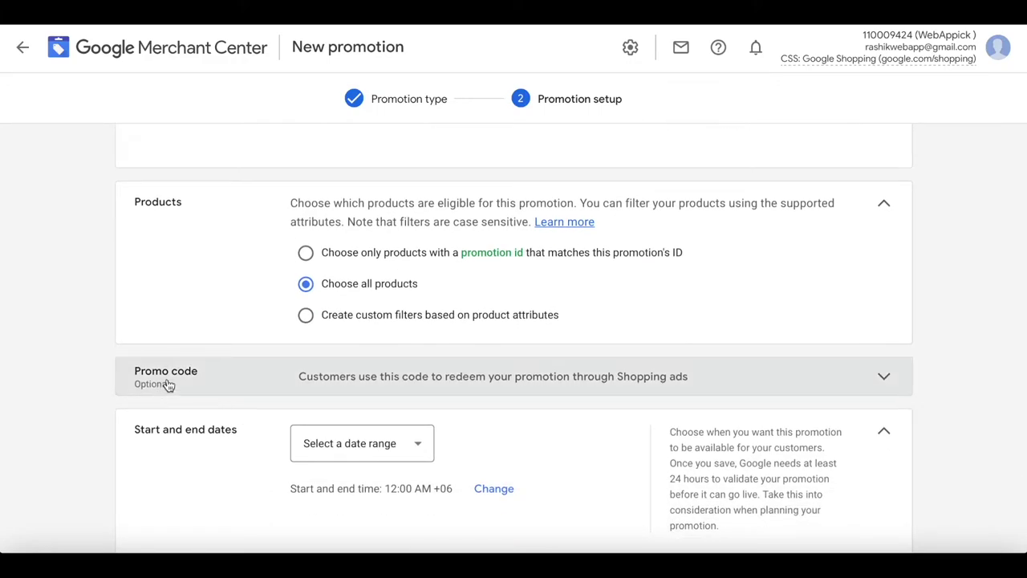
{"action": "left_click", "coordinate": [886, 385]}
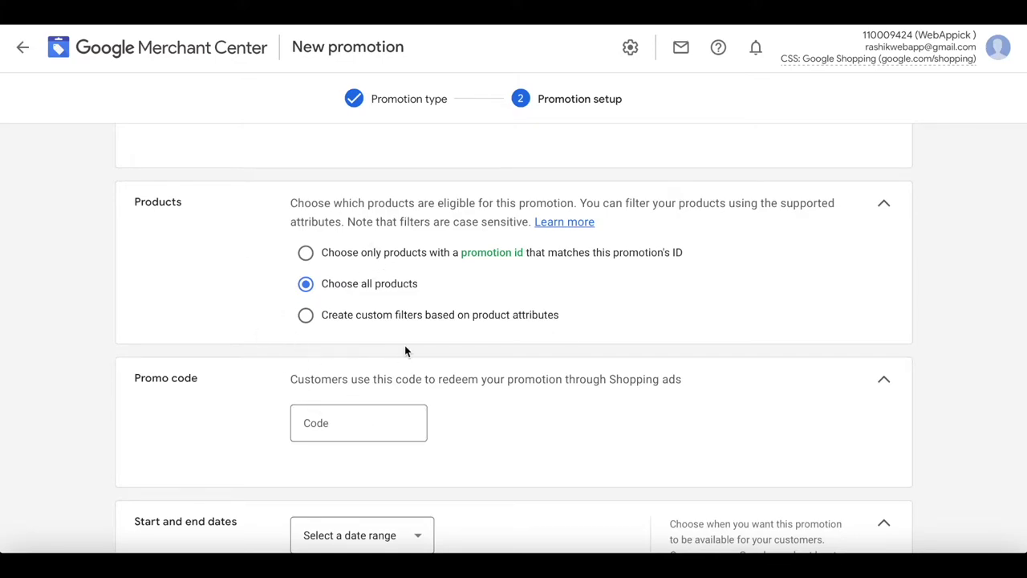
{"action": "left_click", "coordinate": [885, 380]}
{"action": "scroll", "coordinate": [945, 410], "scroll_direction": "down", "scroll_amount": 2}
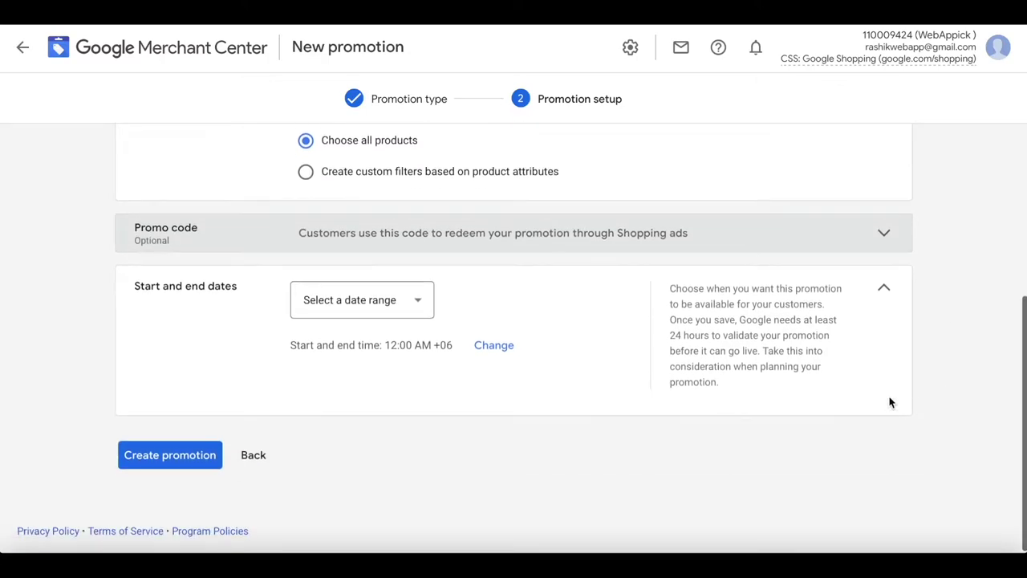
{"action": "scroll", "coordinate": [412, 455], "scroll_direction": "up", "scroll_amount": 1}
Set the date range to Jul 1 – 3, 2021 and create the promotion.
{"action": "left_click", "coordinate": [355, 367]}
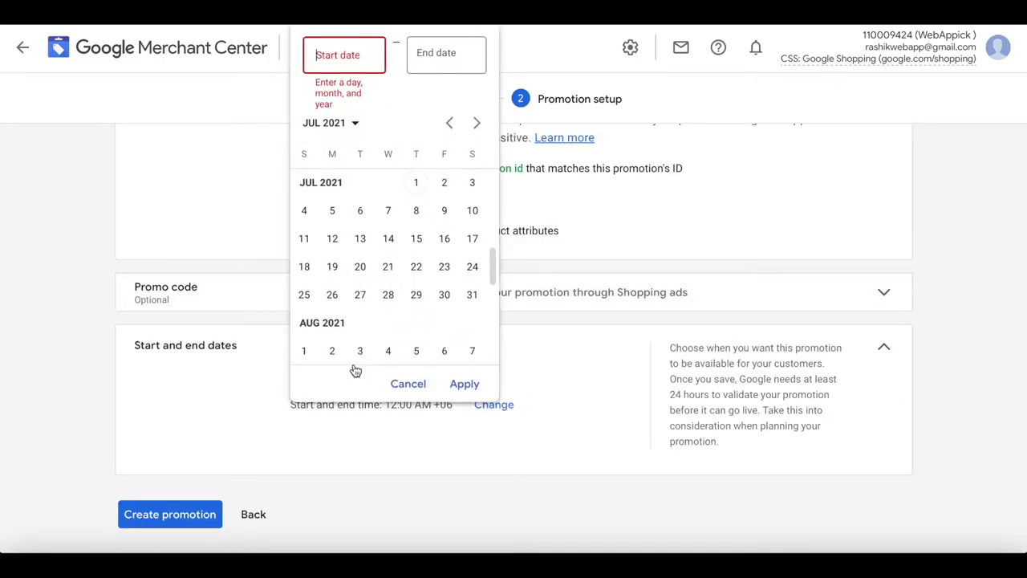
{"action": "left_click", "coordinate": [416, 183]}
{"action": "left_click", "coordinate": [440, 74]}
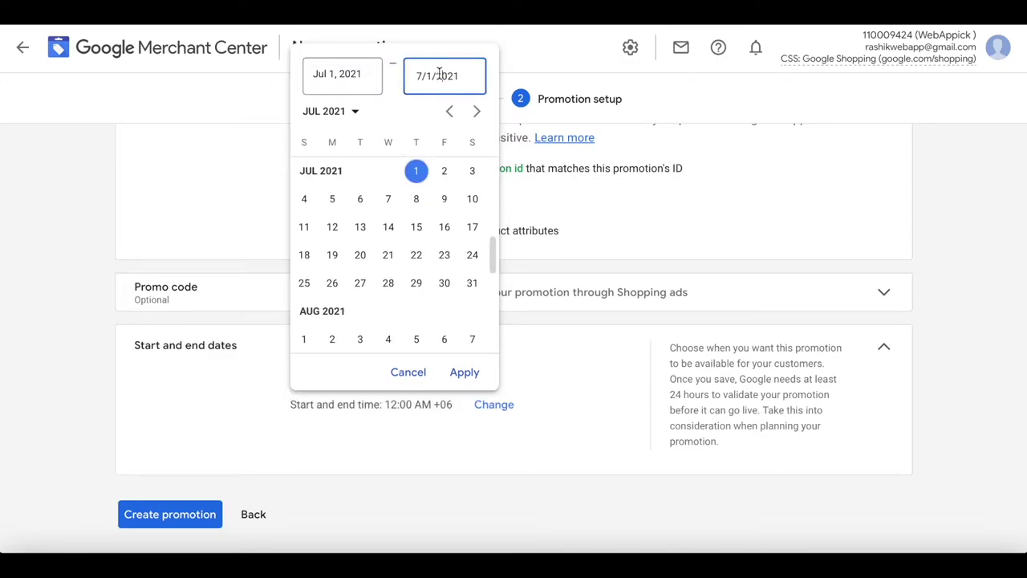
{"action": "left_click", "coordinate": [474, 172]}
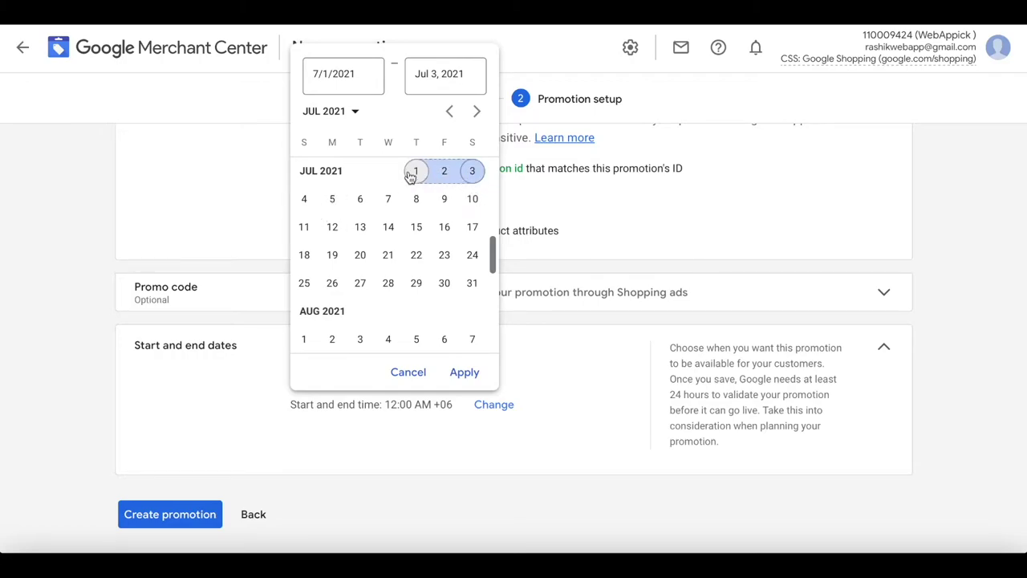
{"action": "left_click", "coordinate": [466, 374]}
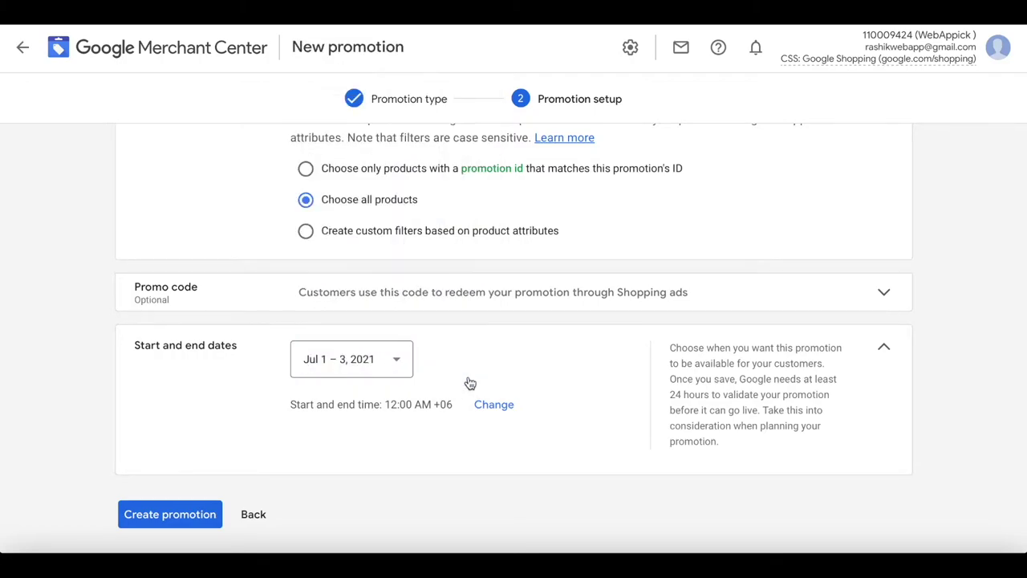
{"action": "left_click", "coordinate": [185, 514]}
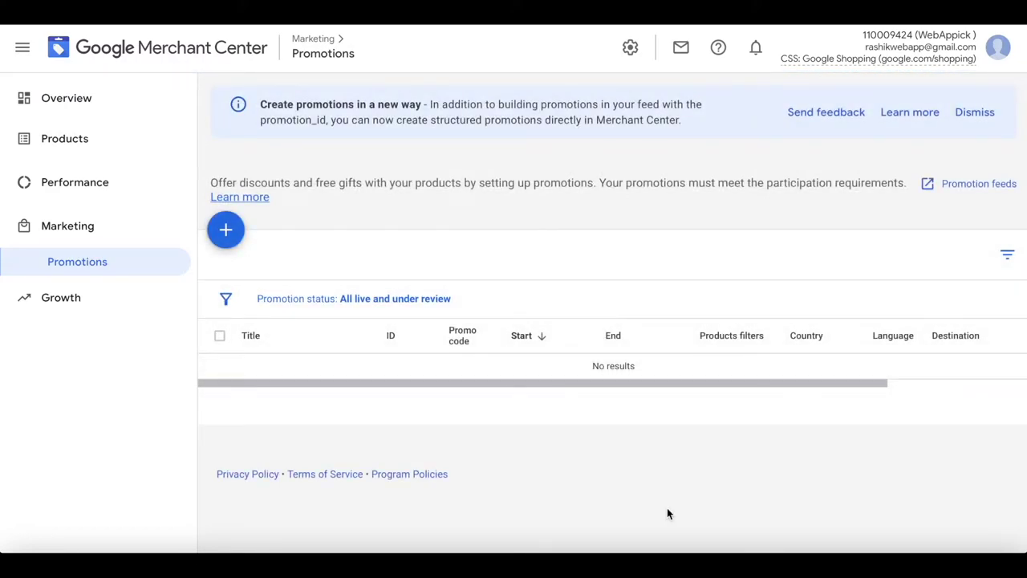
Start another promotion for United States in English with the Percent off category.
{"action": "left_click", "coordinate": [225, 230]}
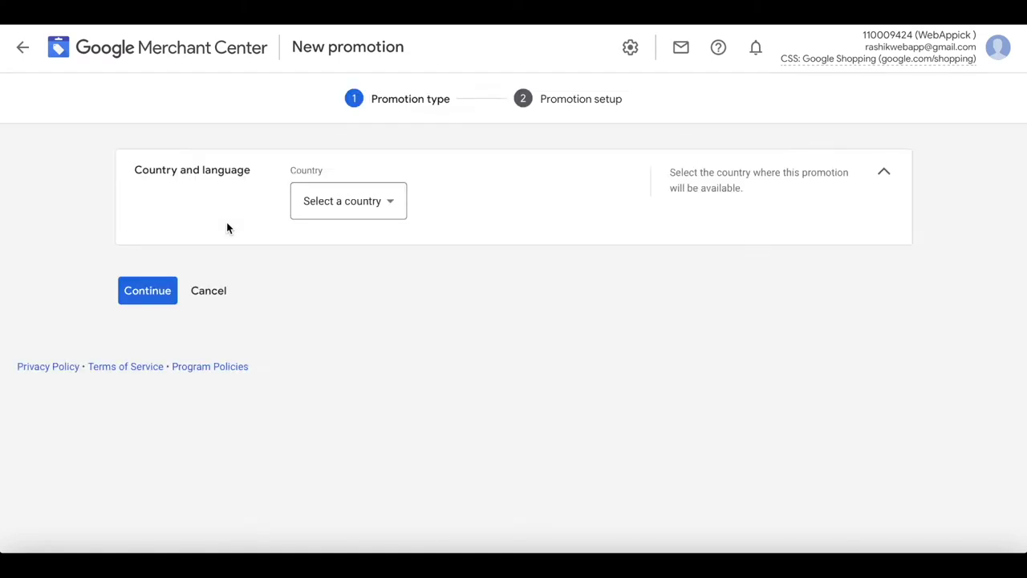
{"action": "left_click", "coordinate": [328, 207]}
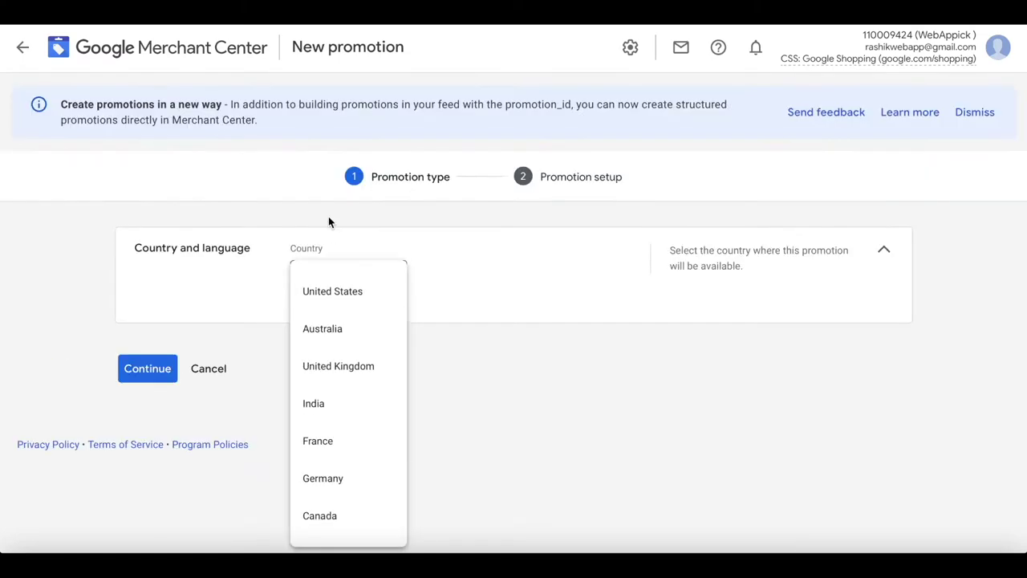
{"action": "left_click", "coordinate": [328, 289]}
{"action": "scroll", "coordinate": [482, 317], "scroll_direction": "down", "scroll_amount": 1}
{"action": "left_click", "coordinate": [362, 255]}
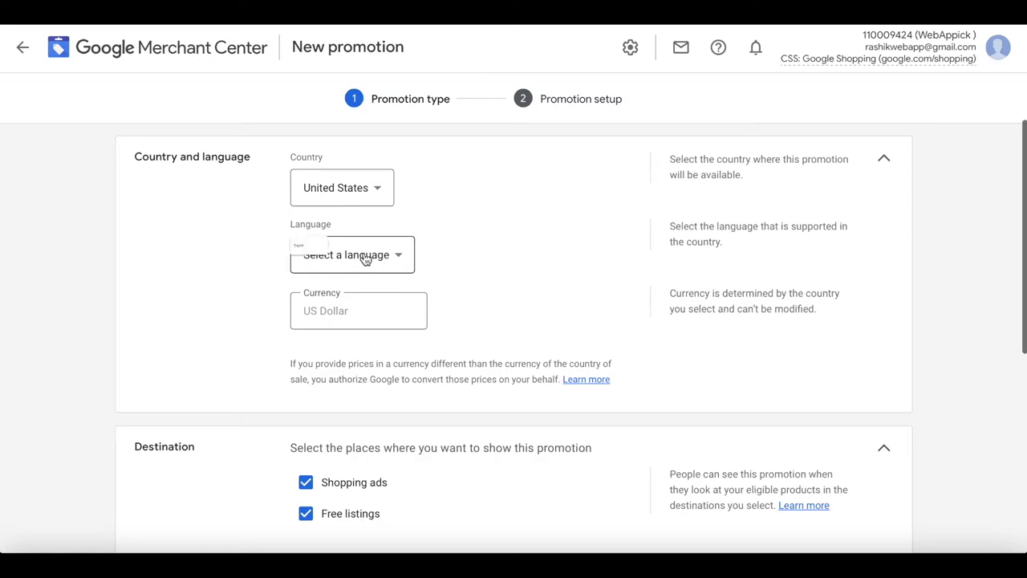
{"action": "left_click", "coordinate": [332, 265]}
{"action": "scroll", "coordinate": [510, 311], "scroll_direction": "down", "scroll_amount": 2}
{"action": "scroll", "coordinate": [510, 310], "scroll_direction": "down", "scroll_amount": 2}
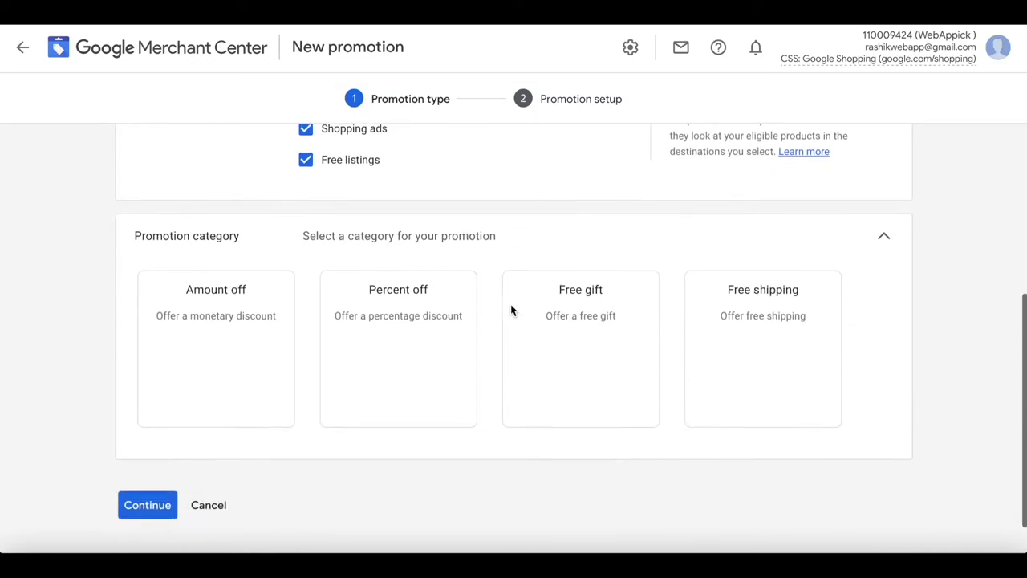
{"action": "left_click", "coordinate": [404, 350]}
Make it 'Buy quantity of products, get percent off' with 3 products and 20%, then continue.
{"action": "scroll", "coordinate": [262, 347], "scroll_direction": "down", "scroll_amount": 2}
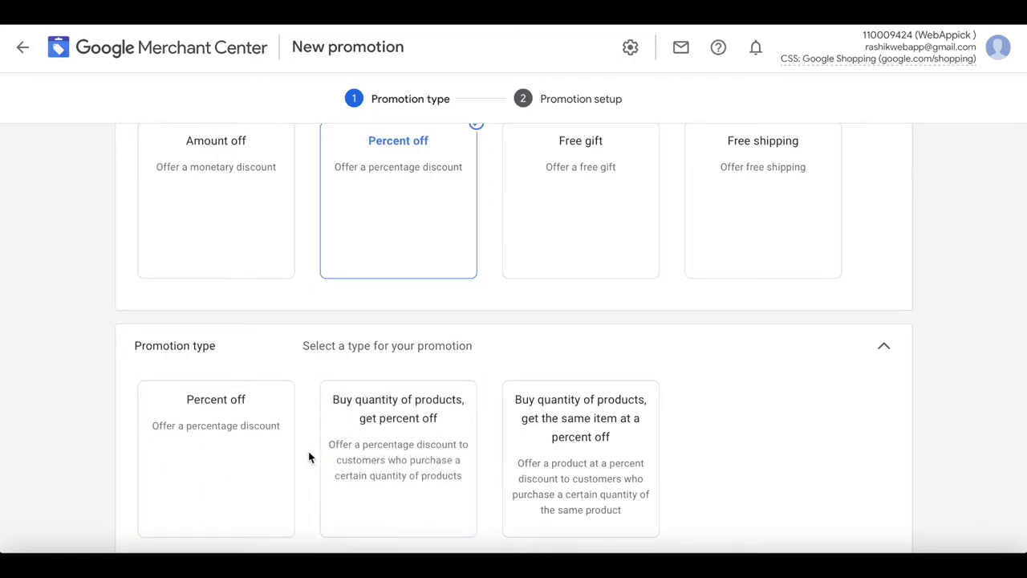
{"action": "scroll", "coordinate": [498, 455], "scroll_direction": "down", "scroll_amount": 1}
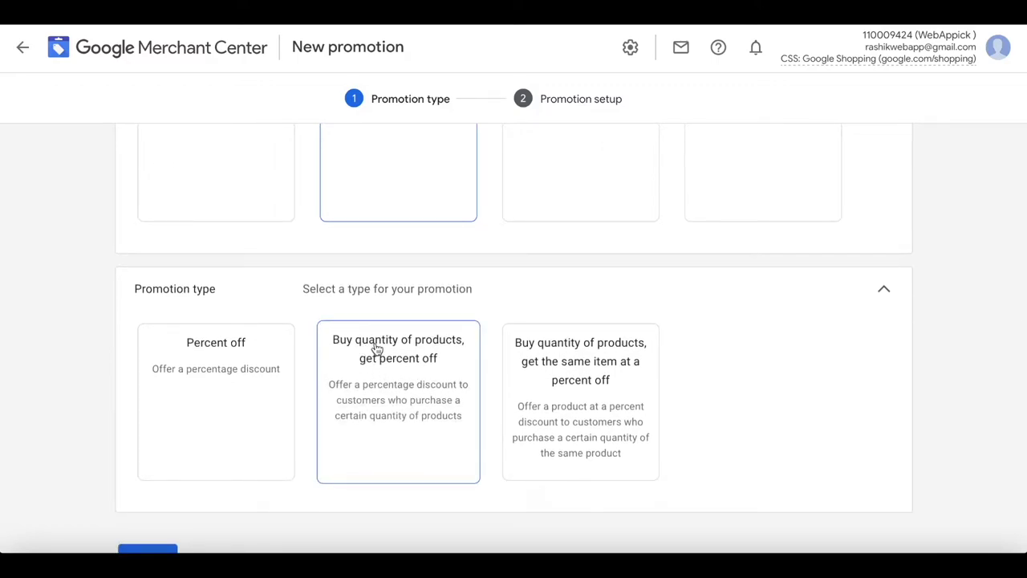
{"action": "left_click", "coordinate": [447, 374]}
{"action": "scroll", "coordinate": [495, 472], "scroll_direction": "down", "scroll_amount": 3}
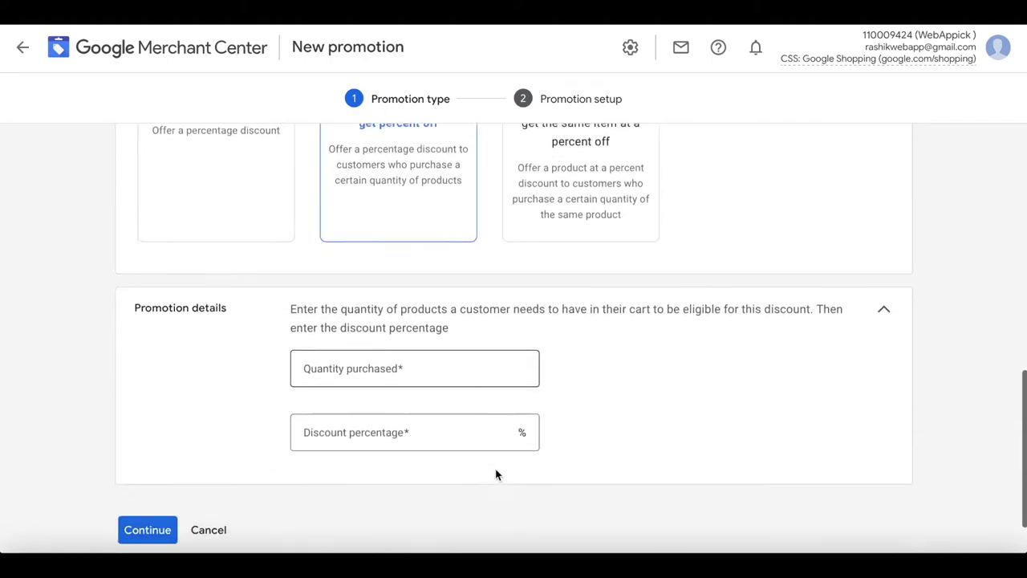
{"action": "left_click", "coordinate": [360, 332]}
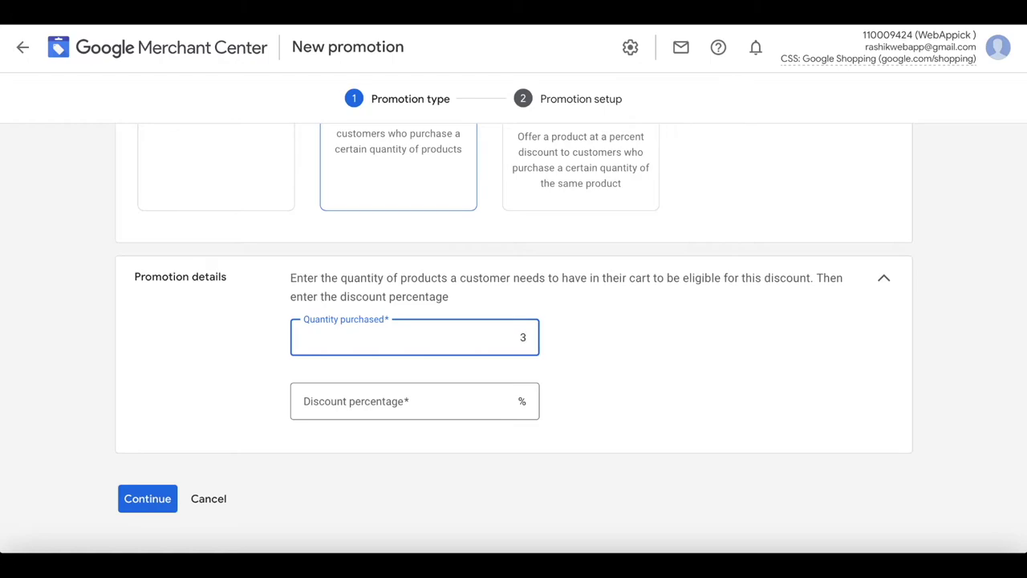
{"action": "left_click", "coordinate": [447, 394]}
{"action": "type", "text": "20"}
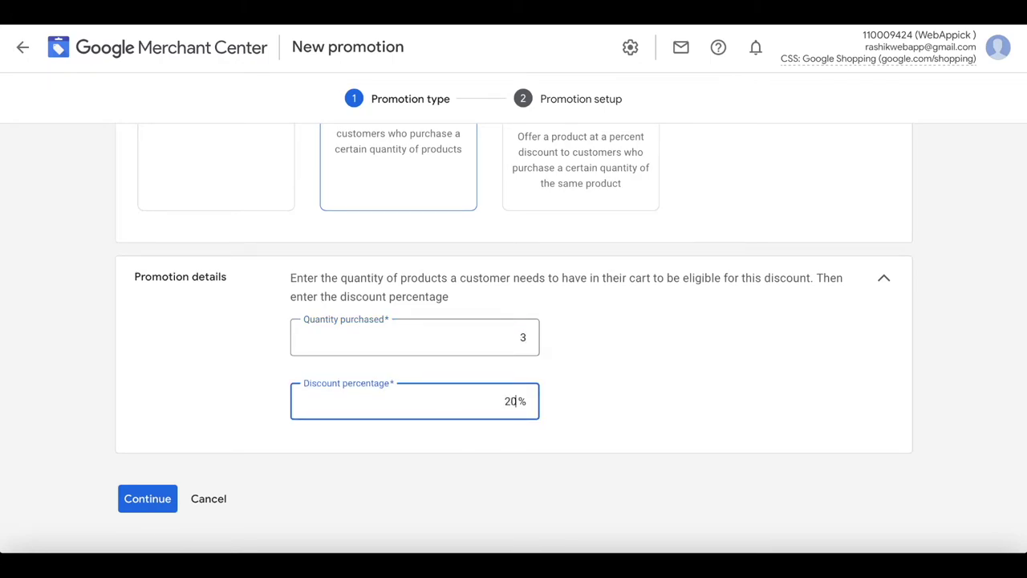
{"action": "left_click", "coordinate": [728, 429]}
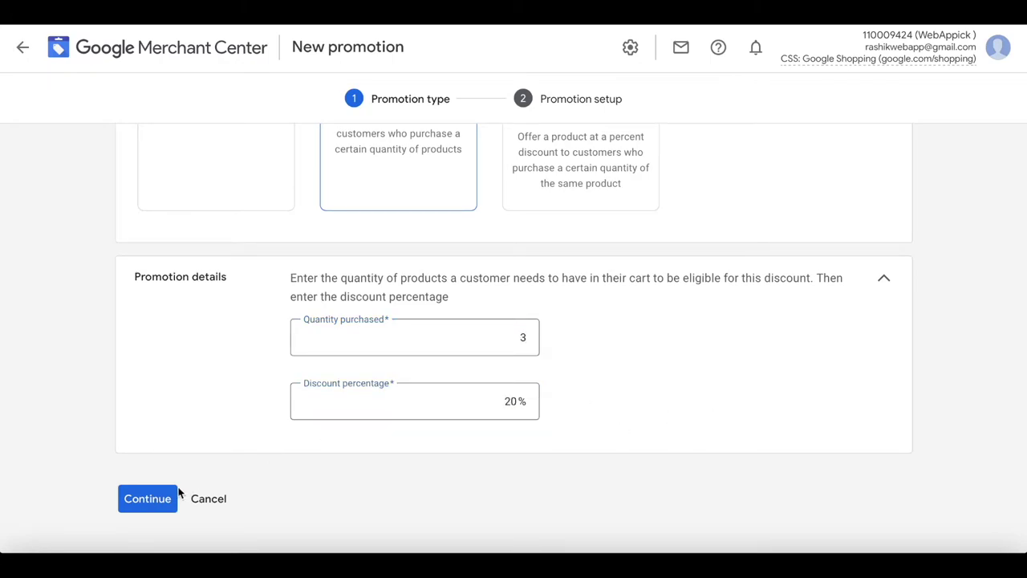
{"action": "left_click", "coordinate": [162, 506]}
{"action": "scroll", "coordinate": [337, 359], "scroll_direction": "up", "scroll_amount": 10}
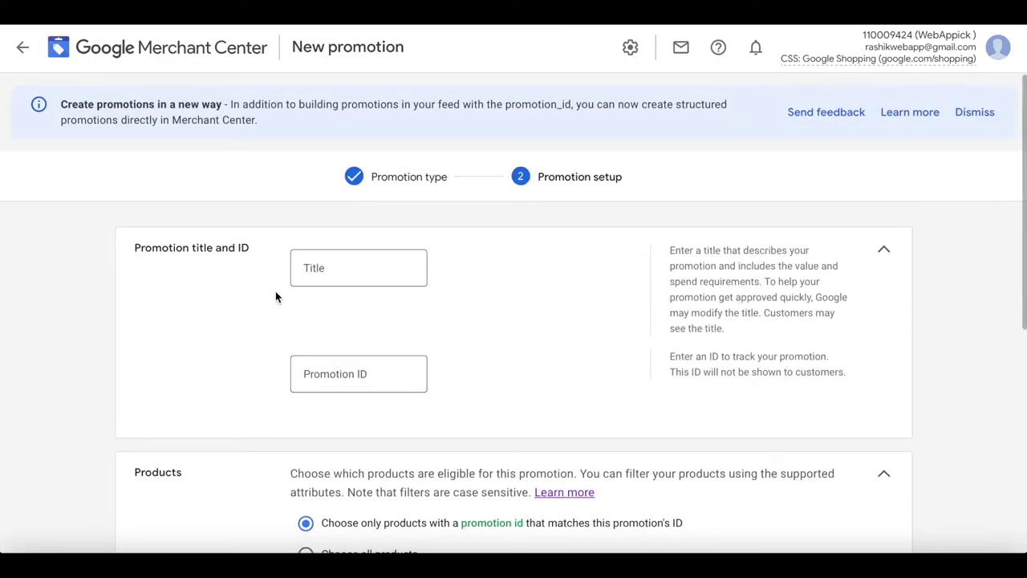
Title the promotion 'Percent Off', set its ID to 'PercentOff', then copy the ID.
{"action": "left_click", "coordinate": [310, 266]}
{"action": "type", "text": "Per"}
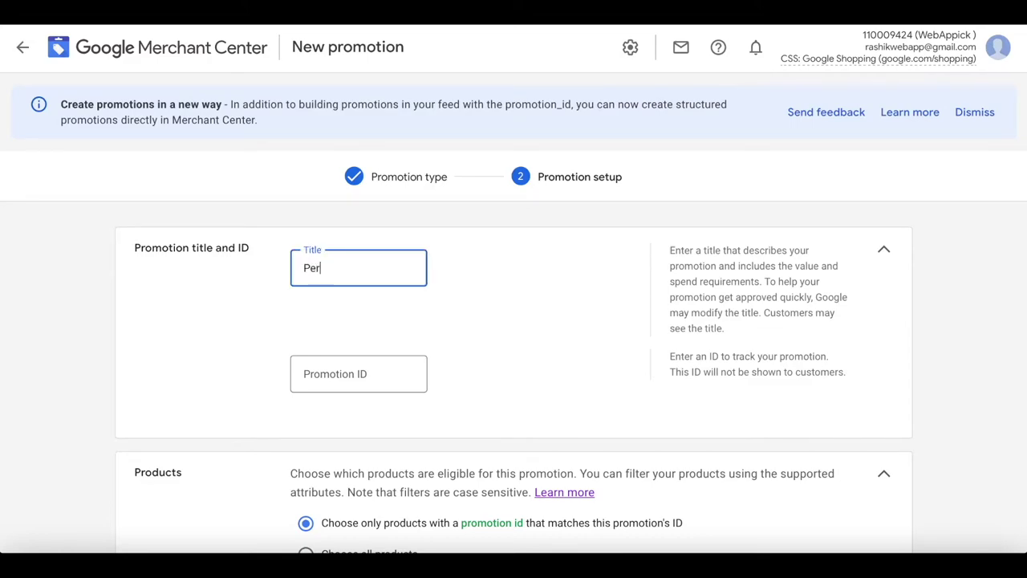
{"action": "type", "text": "centOff"}
{"action": "left_click", "coordinate": [343, 268]}
{"action": "left_click_drag", "start_coordinate": [359, 268], "coordinate": [220, 268]}
{"action": "key", "text": "ctrl+c"}
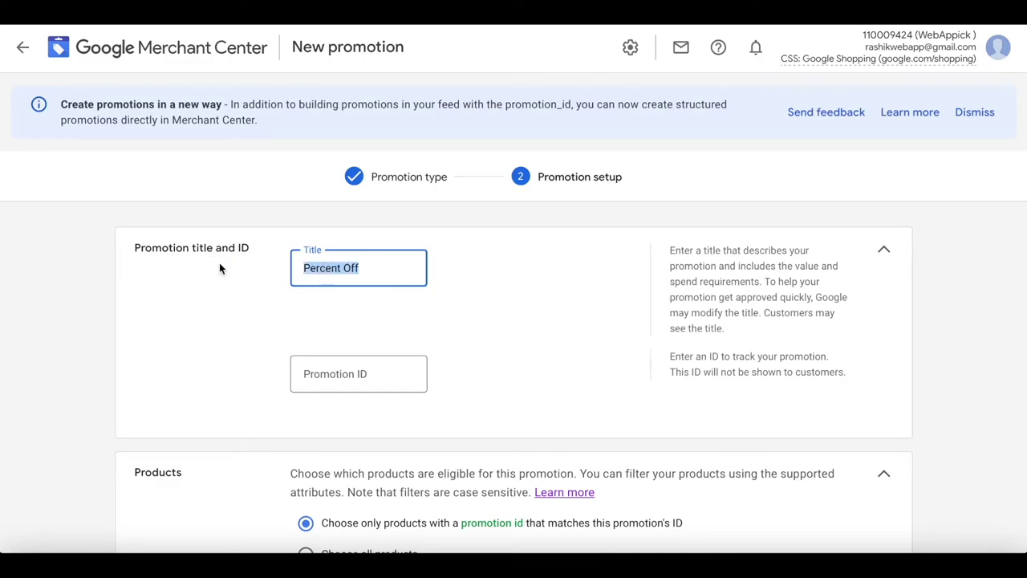
{"action": "left_click", "coordinate": [317, 375]}
{"action": "key", "text": "ctrl+v"}
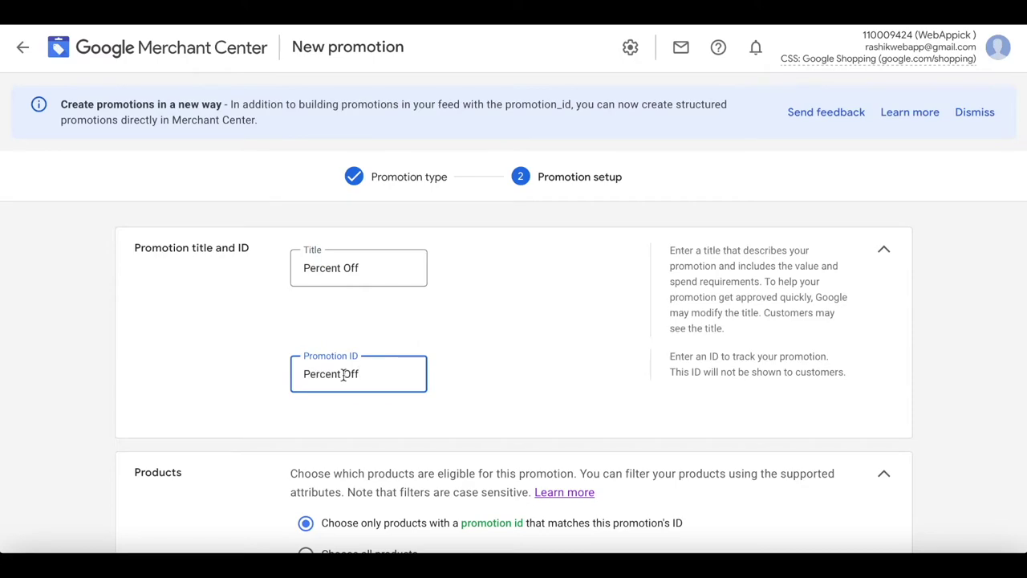
{"action": "left_click", "coordinate": [345, 375]}
{"action": "key", "text": "BackSpace"}
{"action": "scroll", "coordinate": [530, 376], "scroll_direction": "down", "scroll_amount": 2}
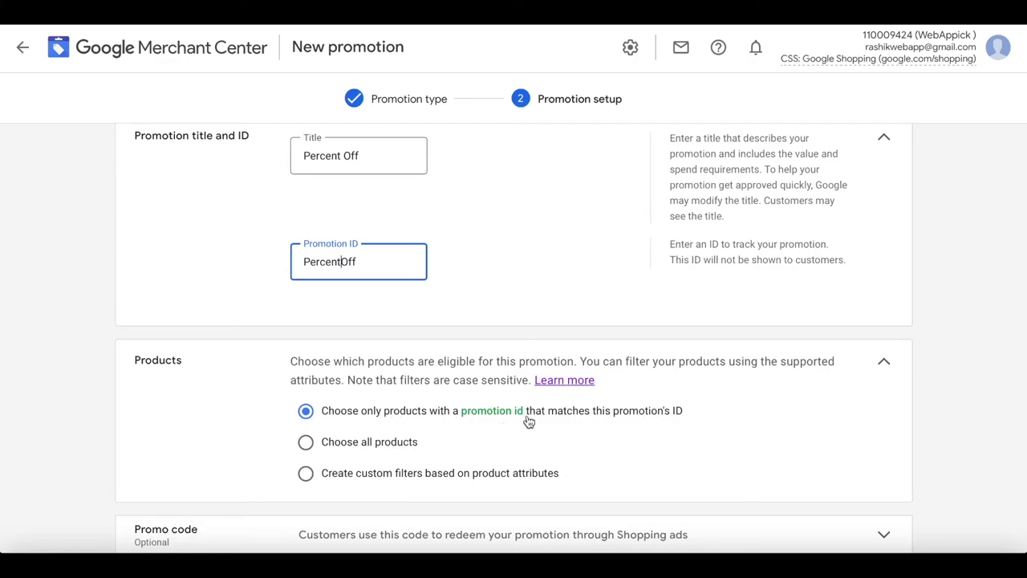
{"action": "left_click", "coordinate": [370, 261]}
{"action": "left_click_drag", "start_coordinate": [371, 261], "coordinate": [275, 259]}
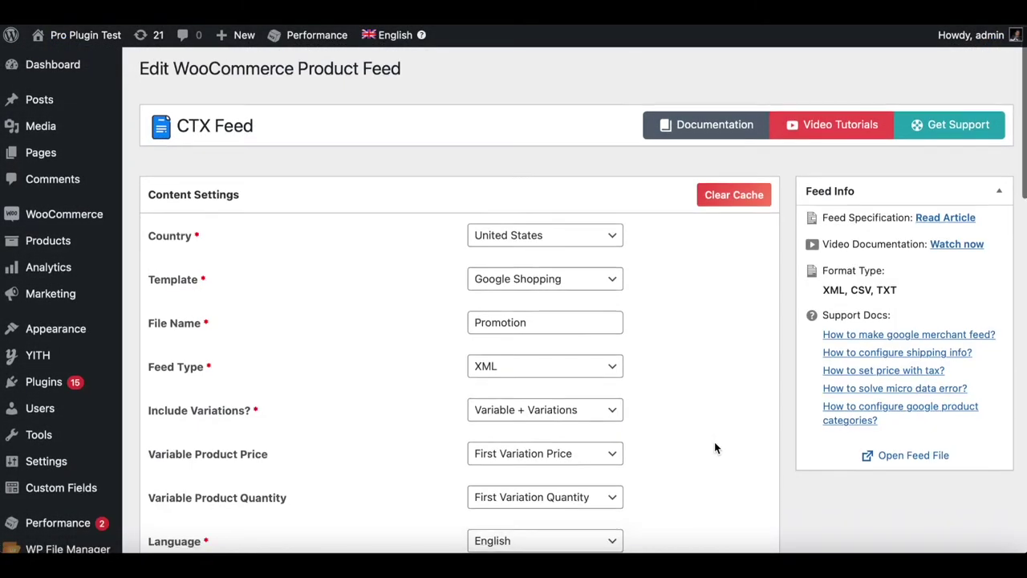
Add a Promotion Id[promotion_id] feed attribute with Pattern (Static Value) PercentOff.
{"action": "scroll", "coordinate": [715, 447], "scroll_direction": "down", "scroll_amount": 20}
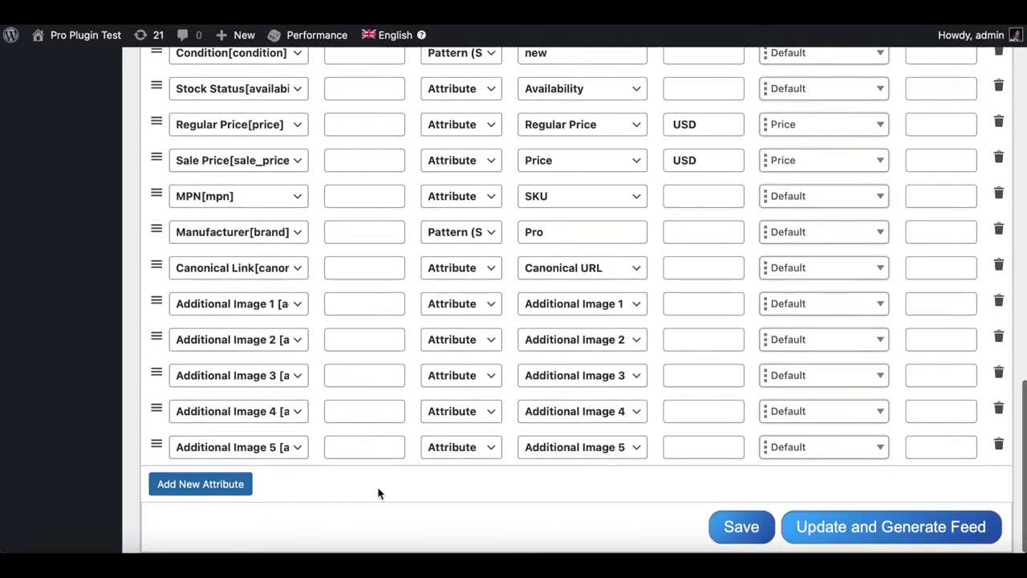
{"action": "left_click", "coordinate": [229, 491]}
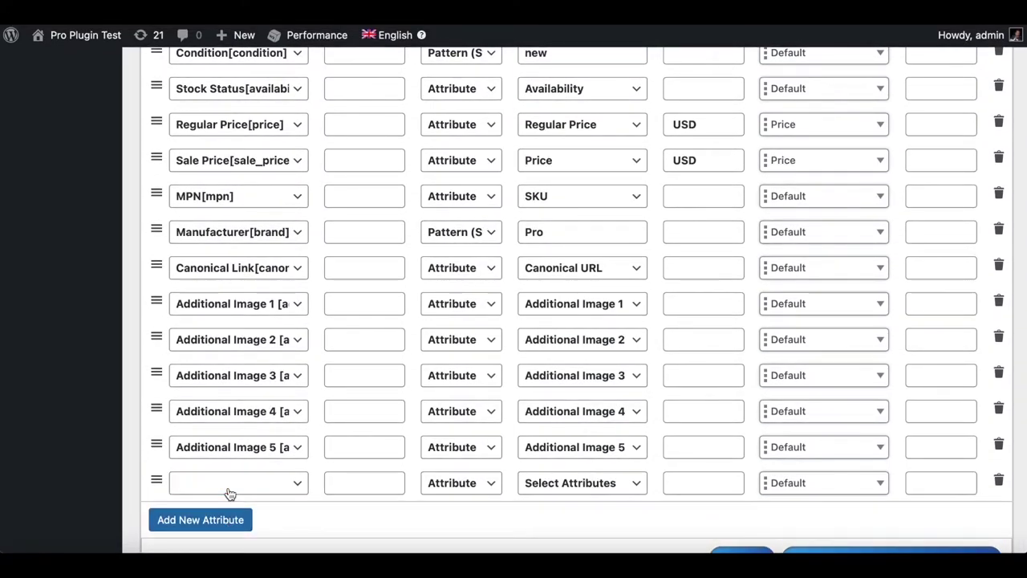
{"action": "left_click", "coordinate": [229, 489]}
{"action": "scroll", "coordinate": [249, 494], "scroll_direction": "down", "scroll_amount": 15}
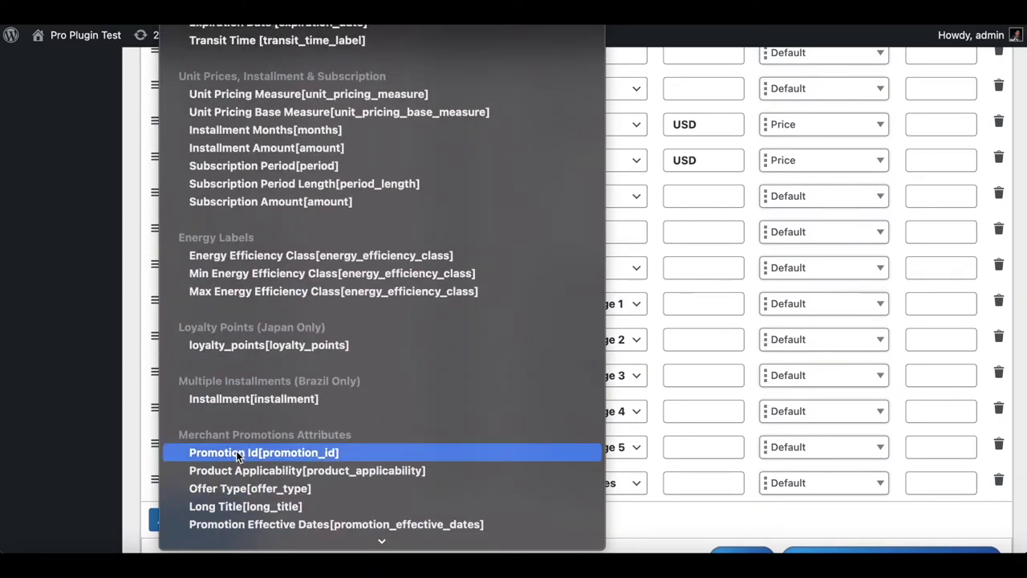
{"action": "left_click", "coordinate": [236, 452]}
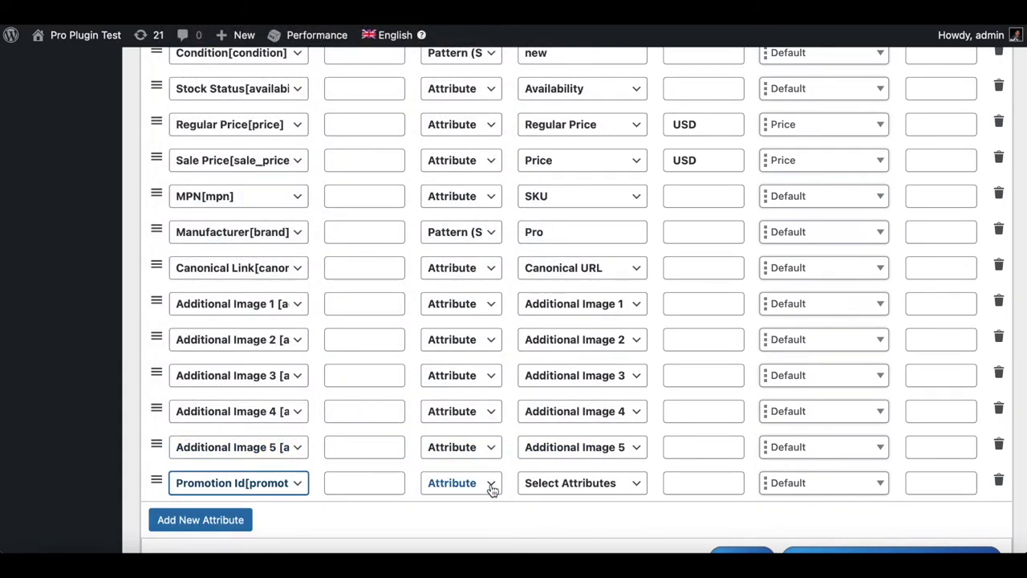
{"action": "left_click", "coordinate": [493, 487]}
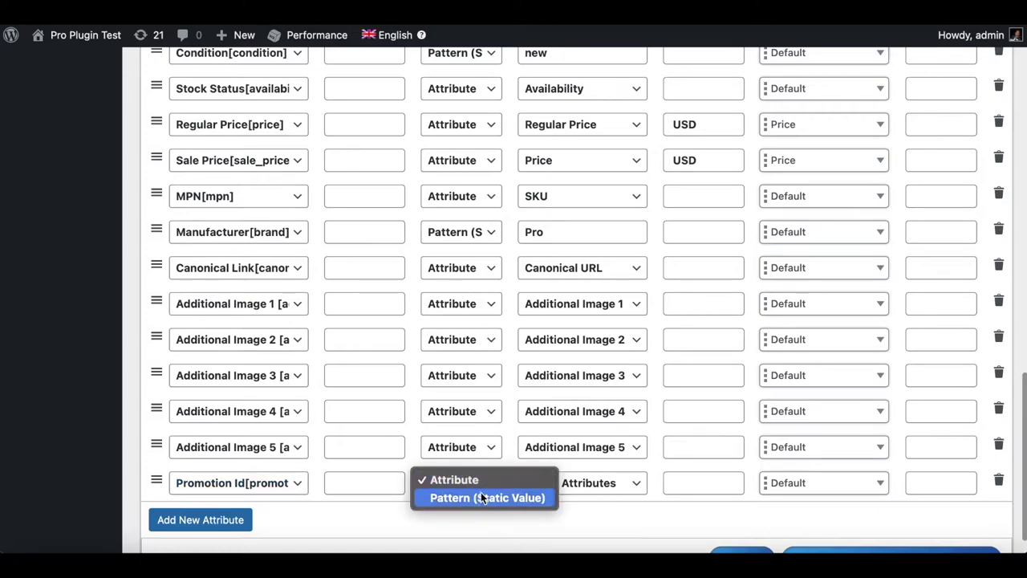
{"action": "left_click", "coordinate": [479, 494]}
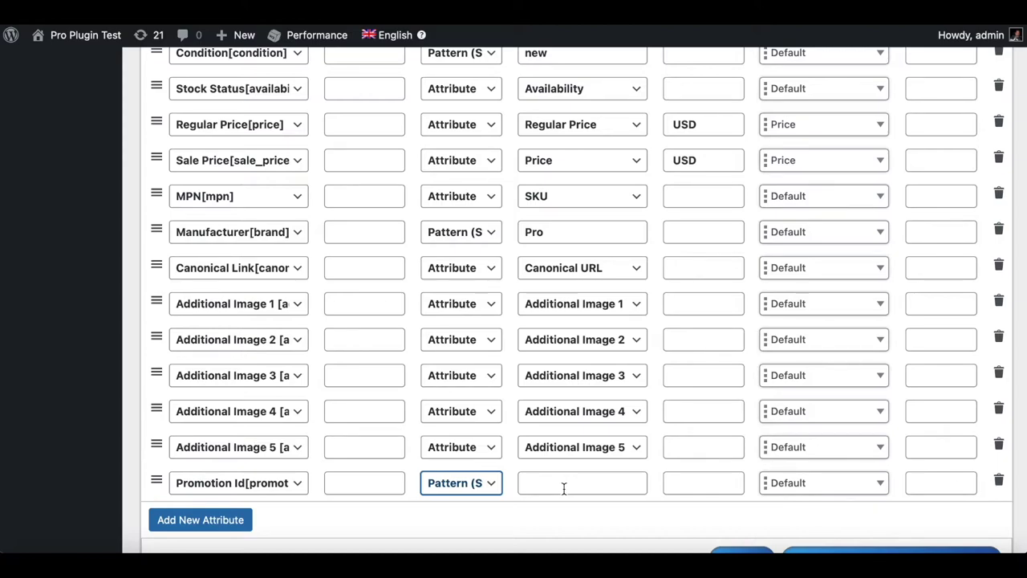
{"action": "left_click", "coordinate": [565, 486]}
{"action": "type", "text": "Per"}
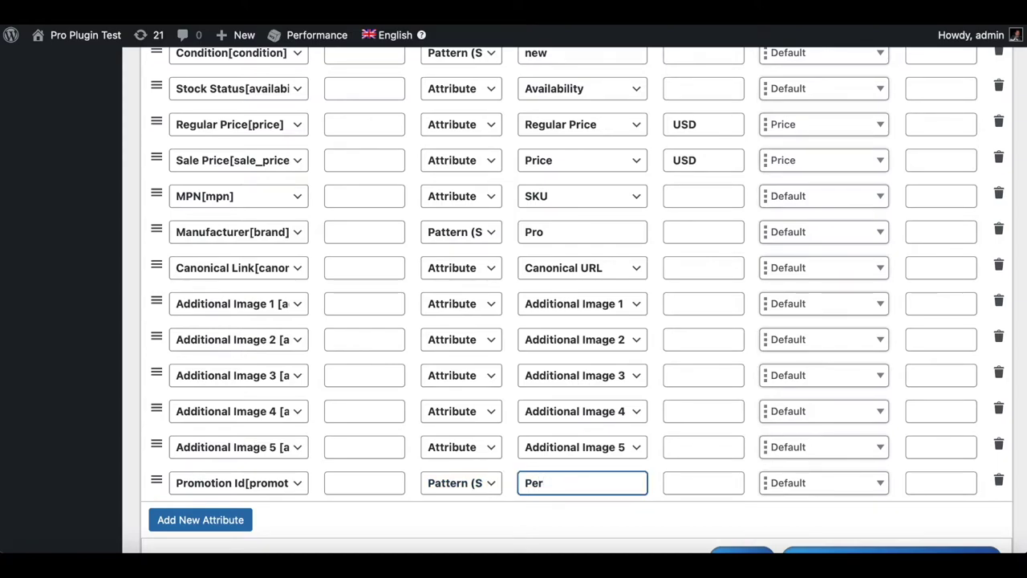
{"action": "type", "text": "centO"}
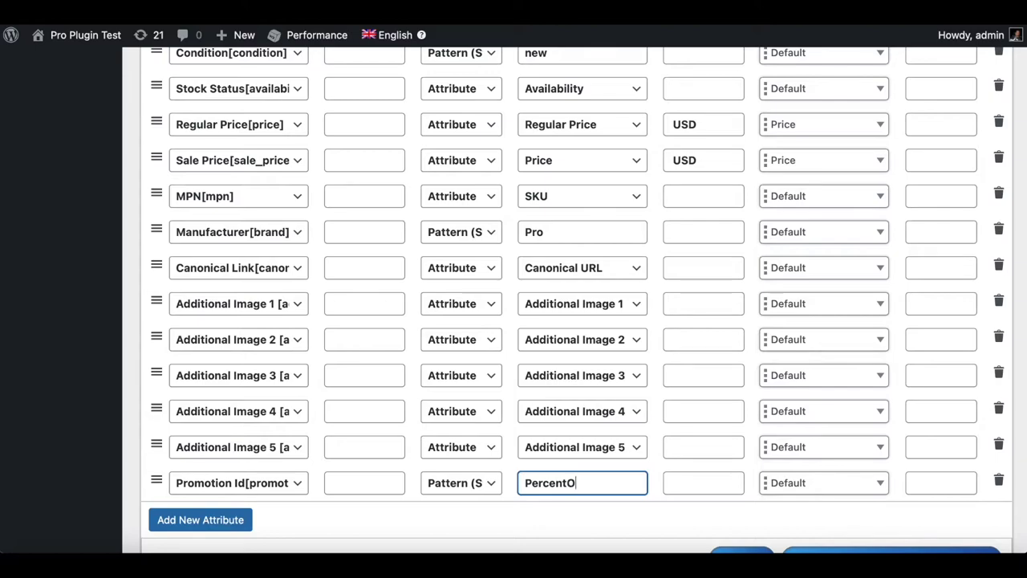
{"action": "type", "text": "fff"}
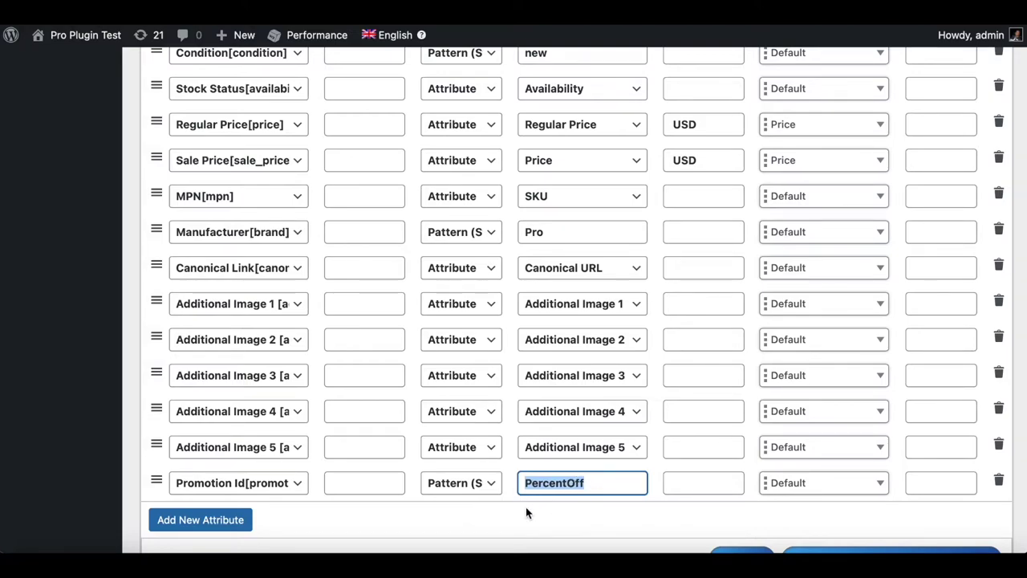
Open Dynamic Attributes in a new tab and start a new attribute named Google Promotion.
{"action": "scroll", "coordinate": [92, 328], "scroll_direction": "up", "scroll_amount": 5}
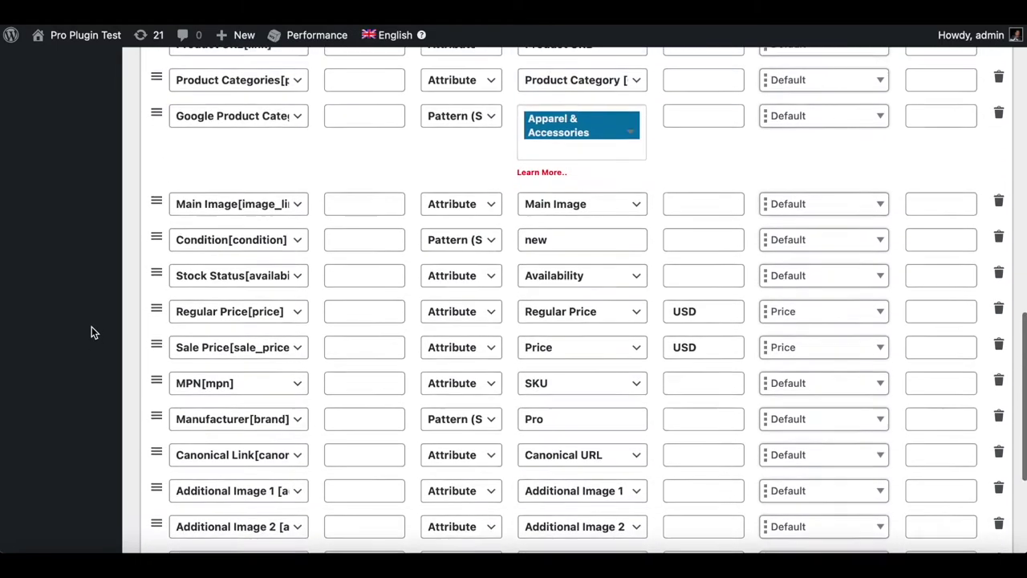
{"action": "scroll", "coordinate": [91, 332], "scroll_direction": "up", "scroll_amount": 2}
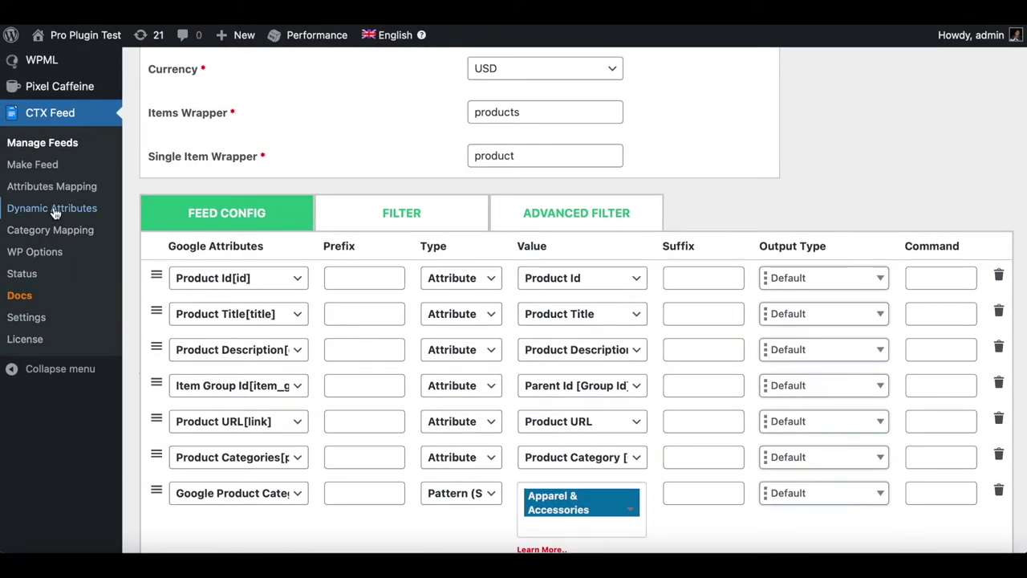
{"action": "right_click", "coordinate": [54, 210]}
{"action": "left_click", "coordinate": [71, 213]}
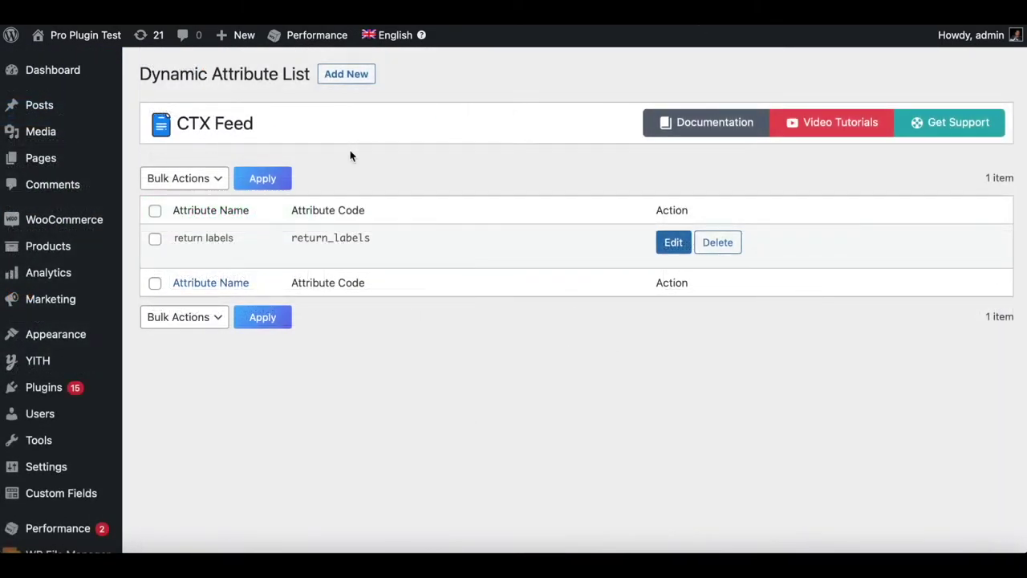
{"action": "left_click", "coordinate": [346, 74]}
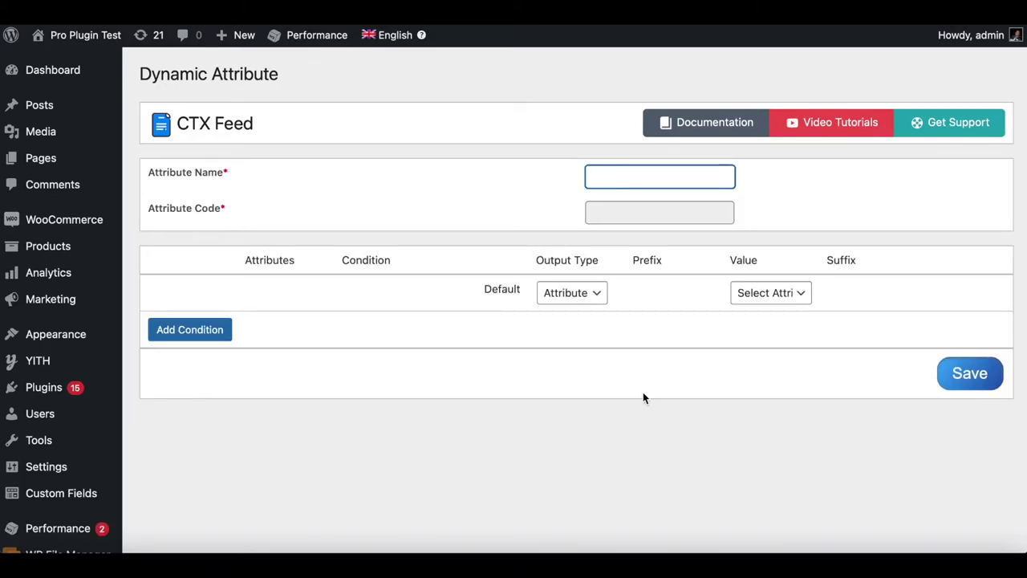
{"action": "type", "text": "G"}
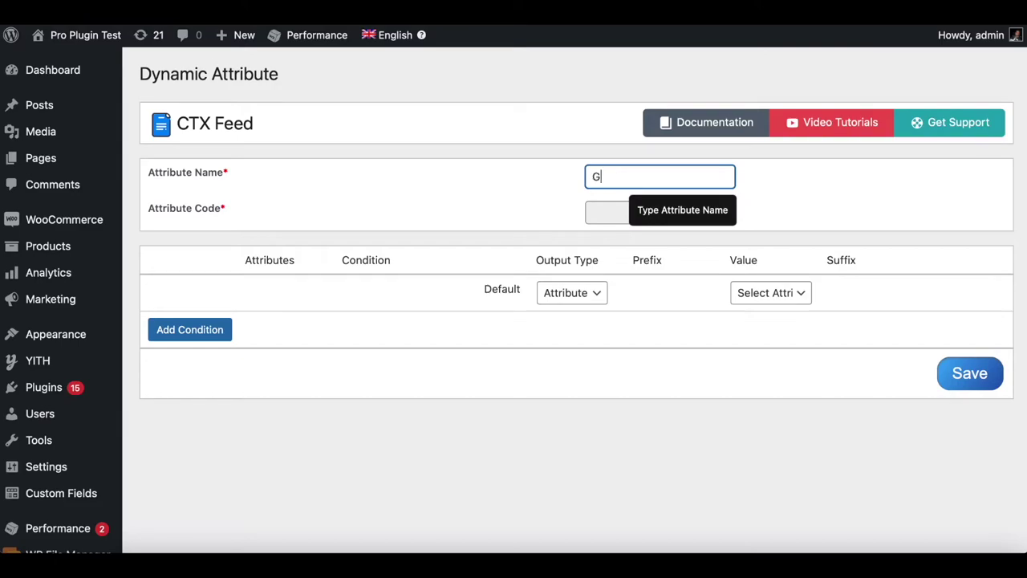
{"action": "type", "text": "oogle Promotion"}
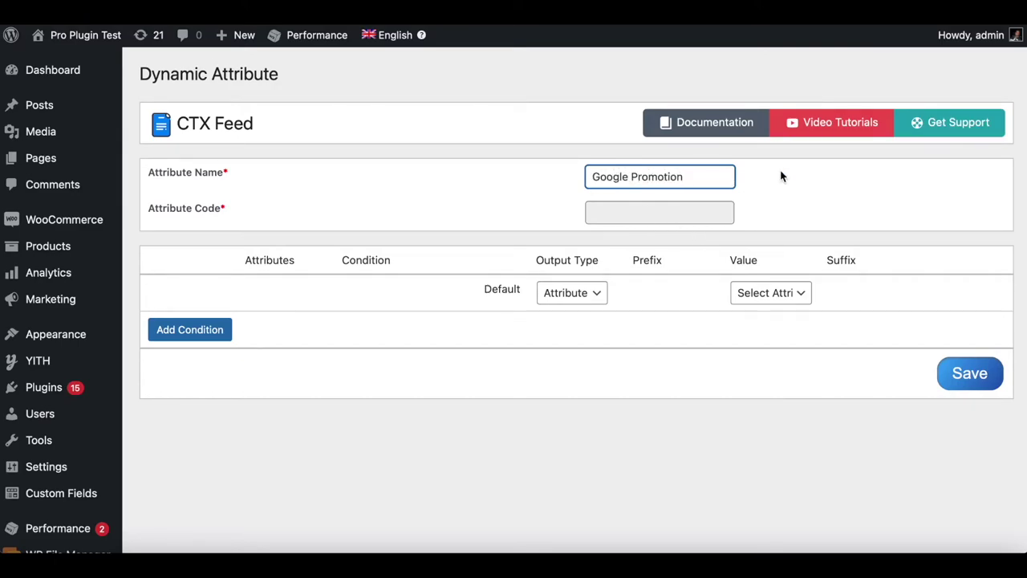
{"action": "left_click", "coordinate": [764, 207]}
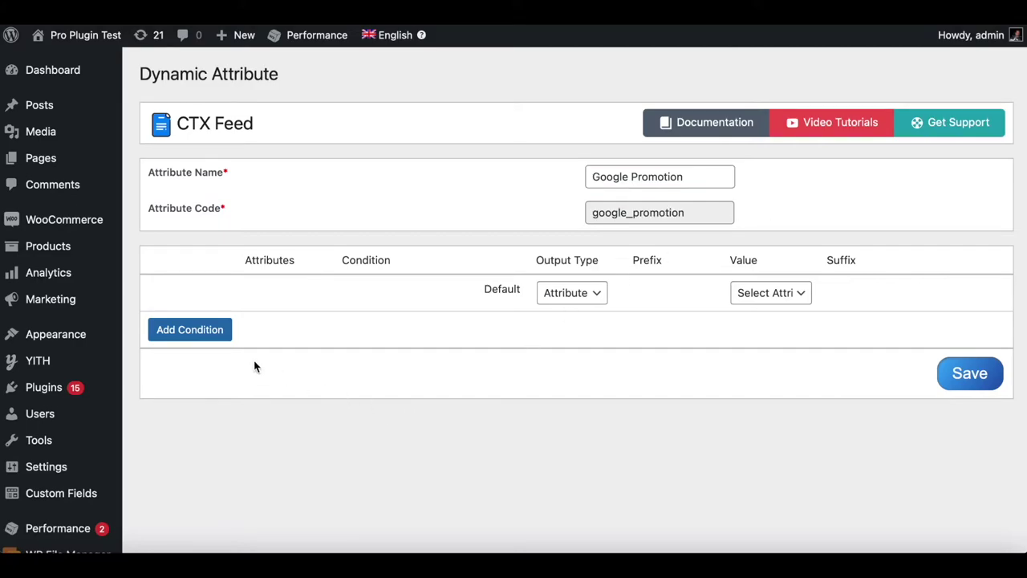
Add a first condition mapping Parent Category Shoes to the pattern value PercentOff.
{"action": "left_click", "coordinate": [203, 325]}
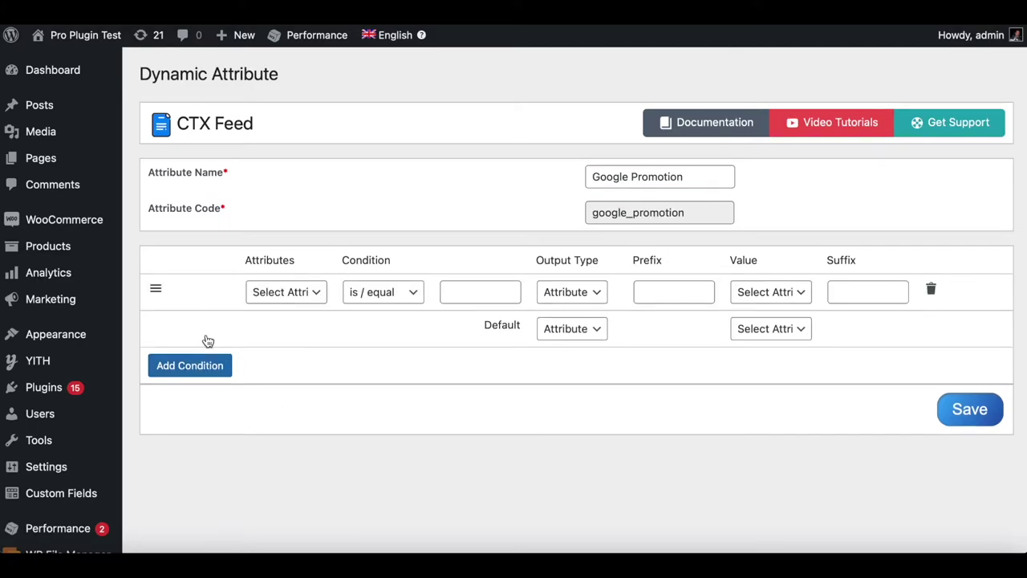
{"action": "left_click", "coordinate": [301, 291]}
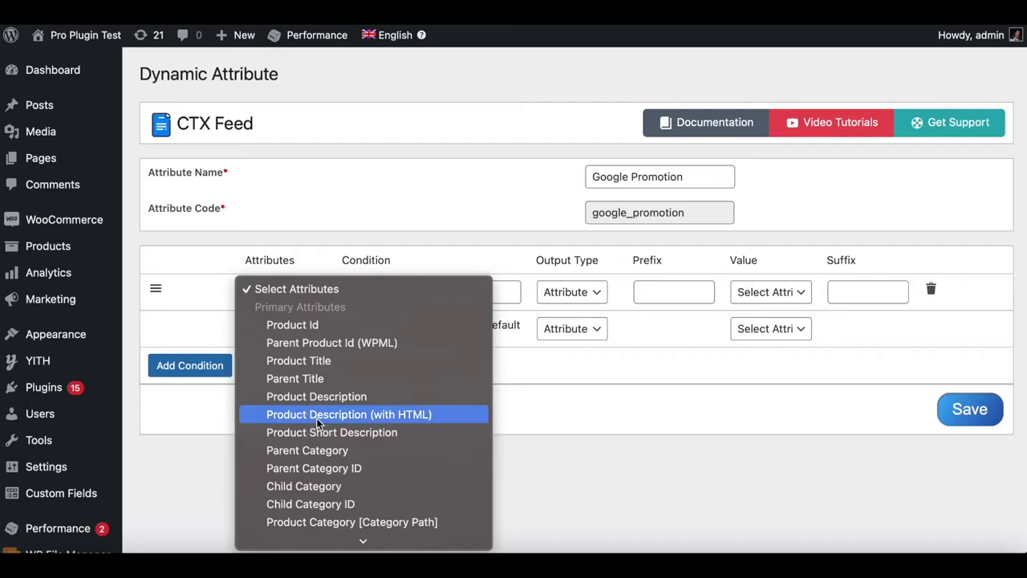
{"action": "left_click", "coordinate": [323, 452]}
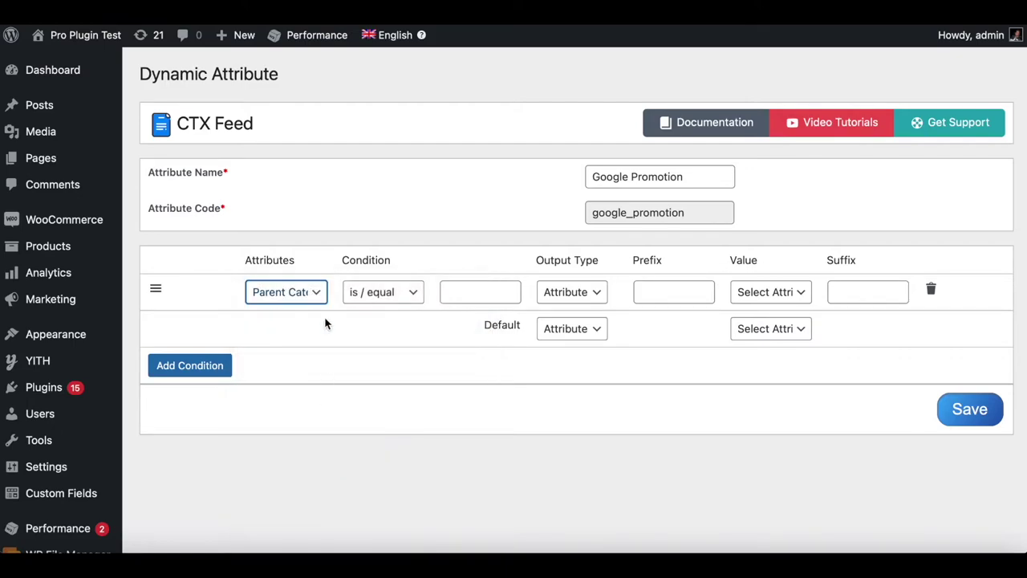
{"action": "left_click", "coordinate": [469, 290]}
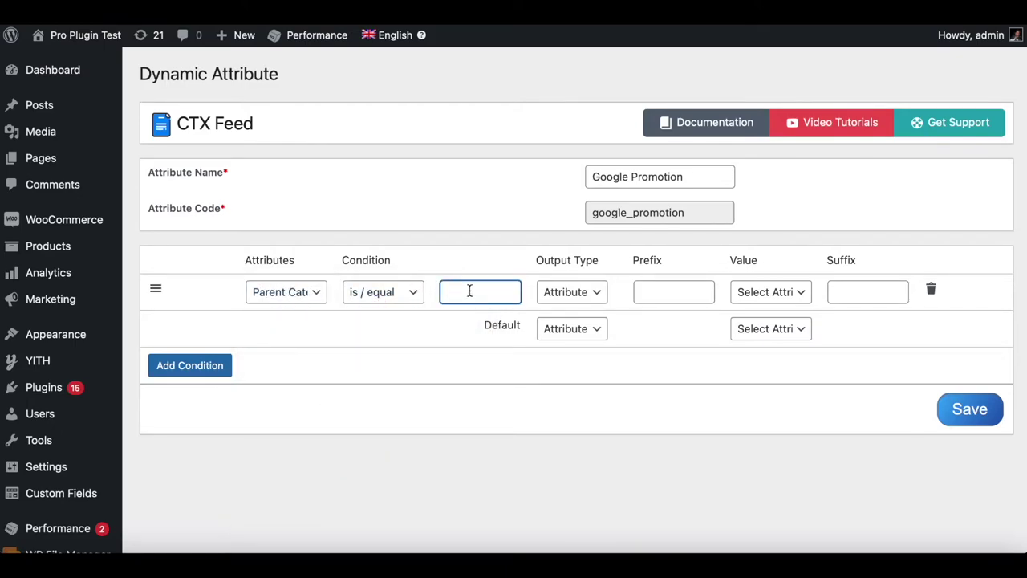
{"action": "type", "text": "Shoes"}
{"action": "left_click", "coordinate": [582, 297]}
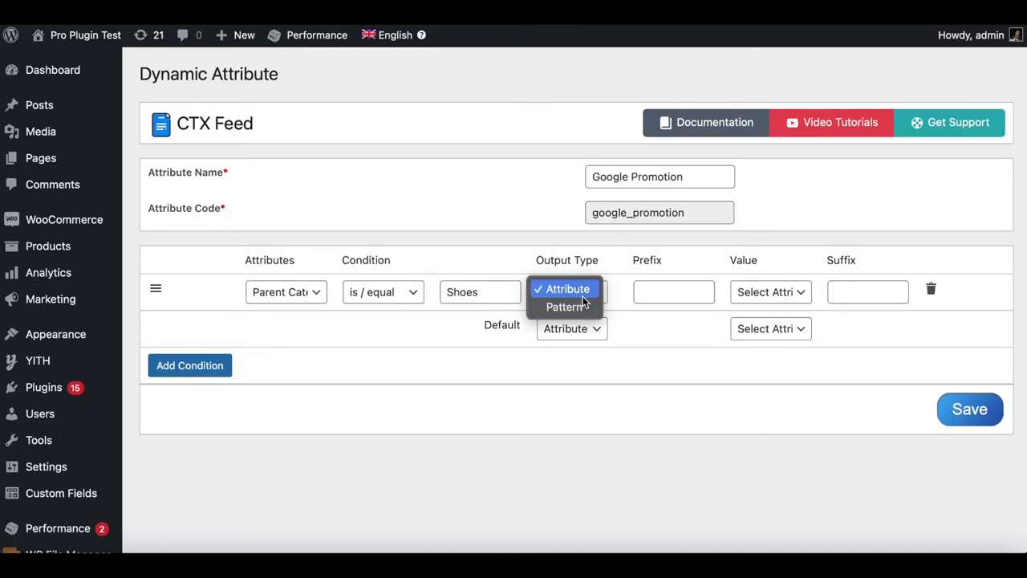
{"action": "left_click", "coordinate": [575, 309]}
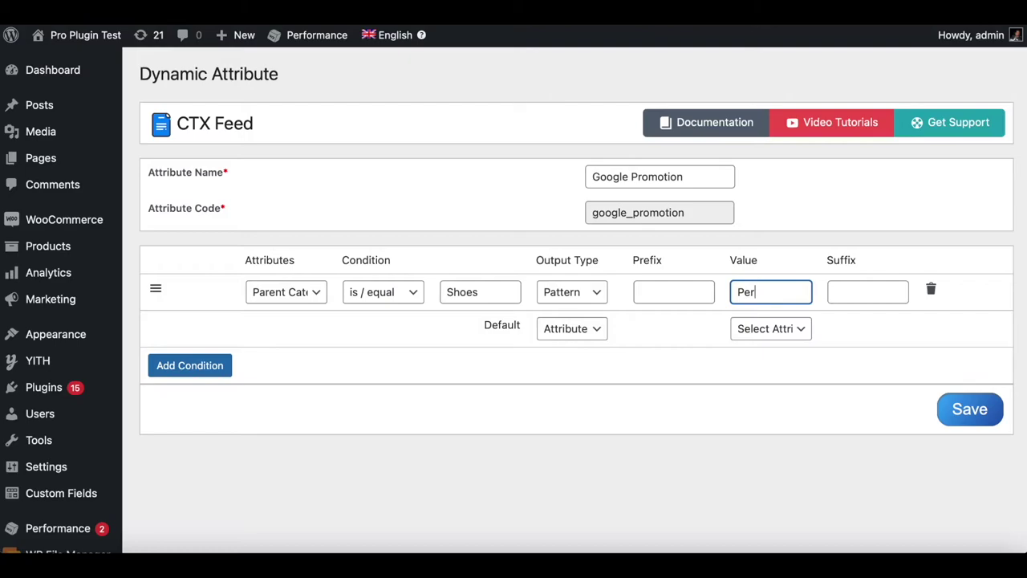
{"action": "type", "text": "centOff"}
Add a second condition mapping Parent Category Underwear to the pattern value USale.
{"action": "left_click", "coordinate": [210, 368]}
{"action": "left_click", "coordinate": [298, 329]}
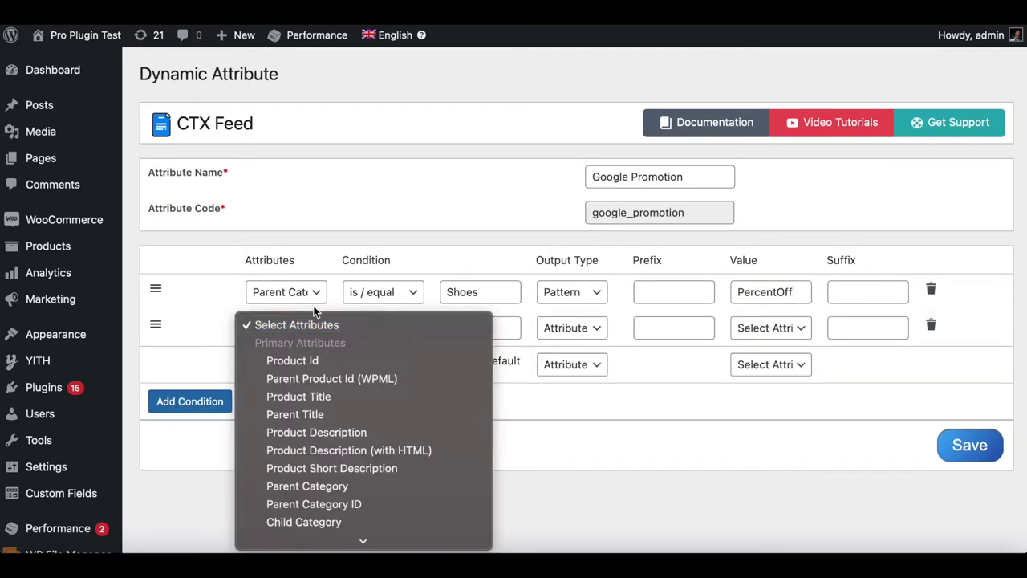
{"action": "scroll", "coordinate": [316, 357], "scroll_direction": "down", "scroll_amount": 5}
{"action": "left_click", "coordinate": [313, 271]}
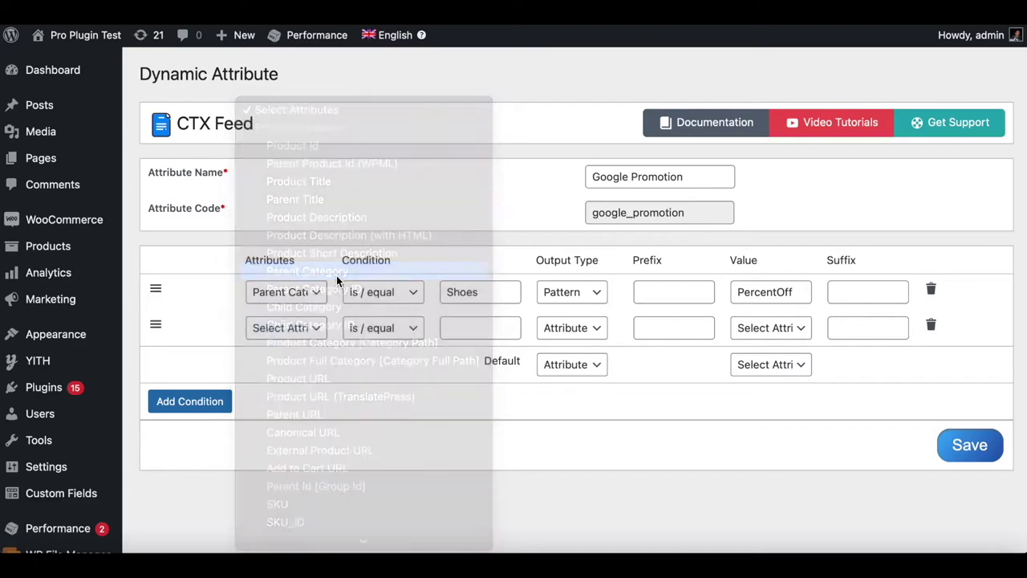
{"action": "left_click", "coordinate": [466, 326]}
{"action": "type", "text": "Under"}
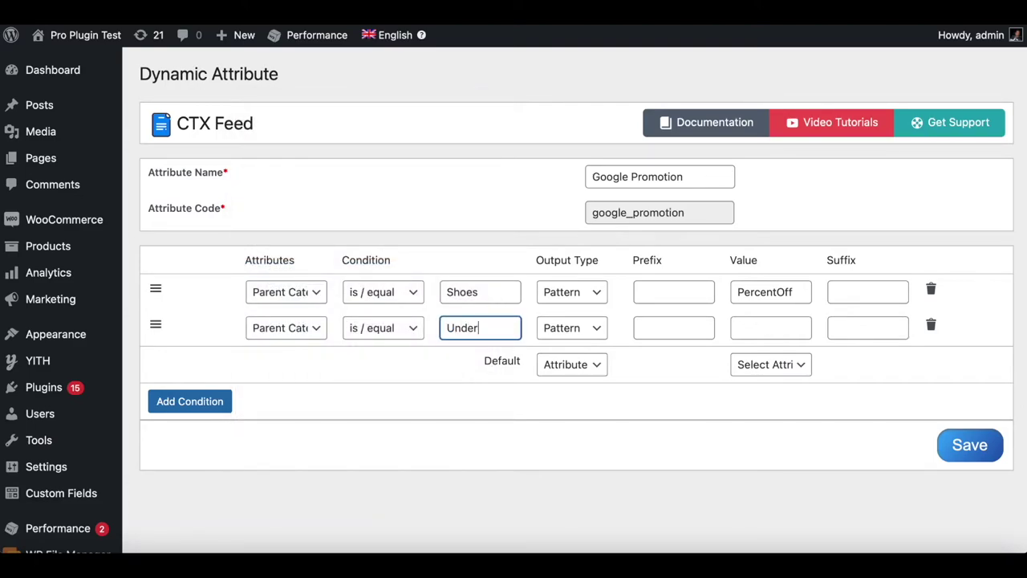
{"action": "type", "text": "wear"}
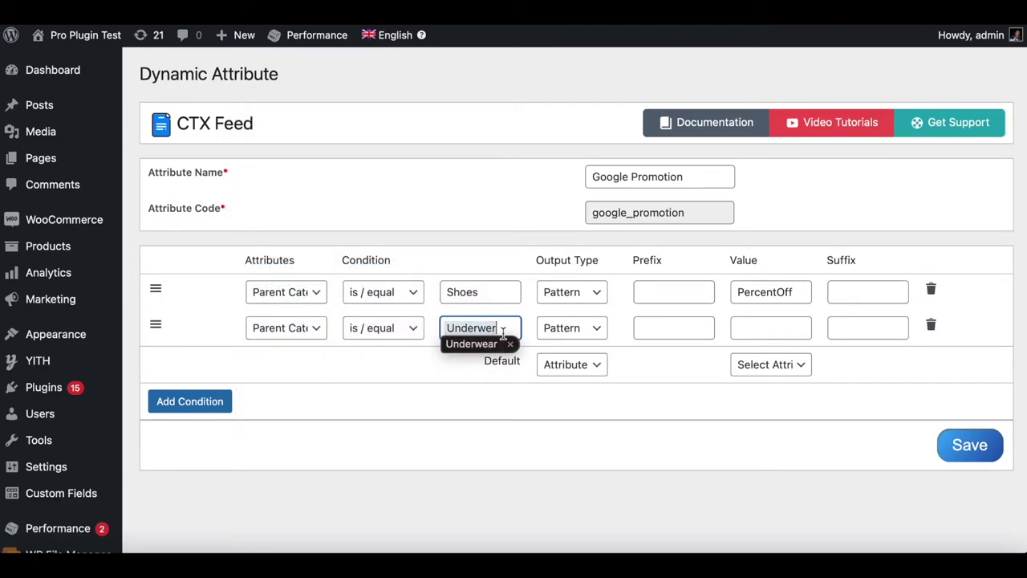
{"action": "left_click", "coordinate": [489, 344]}
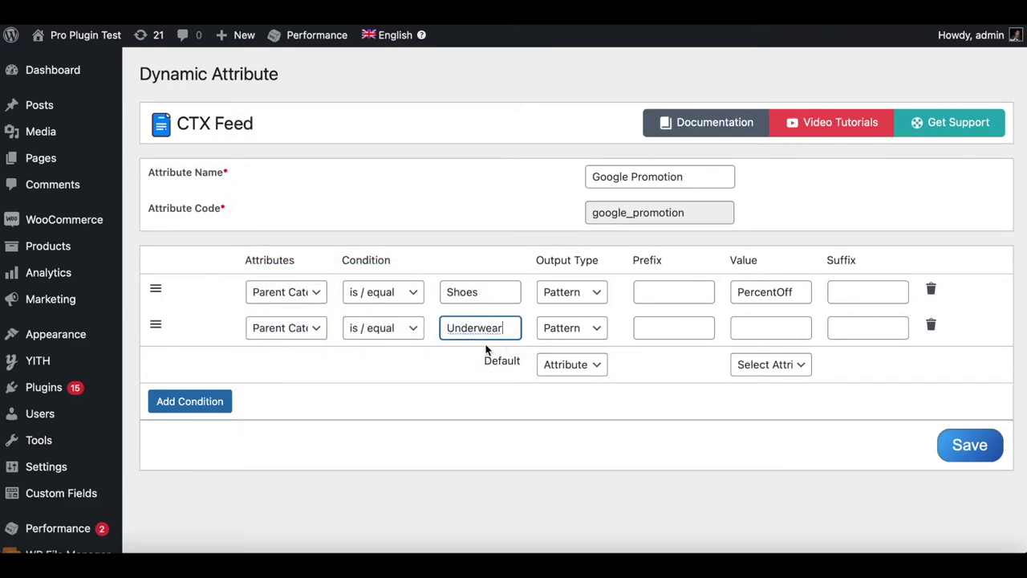
{"action": "left_click", "coordinate": [762, 329]}
{"action": "type", "text": "Usale"}
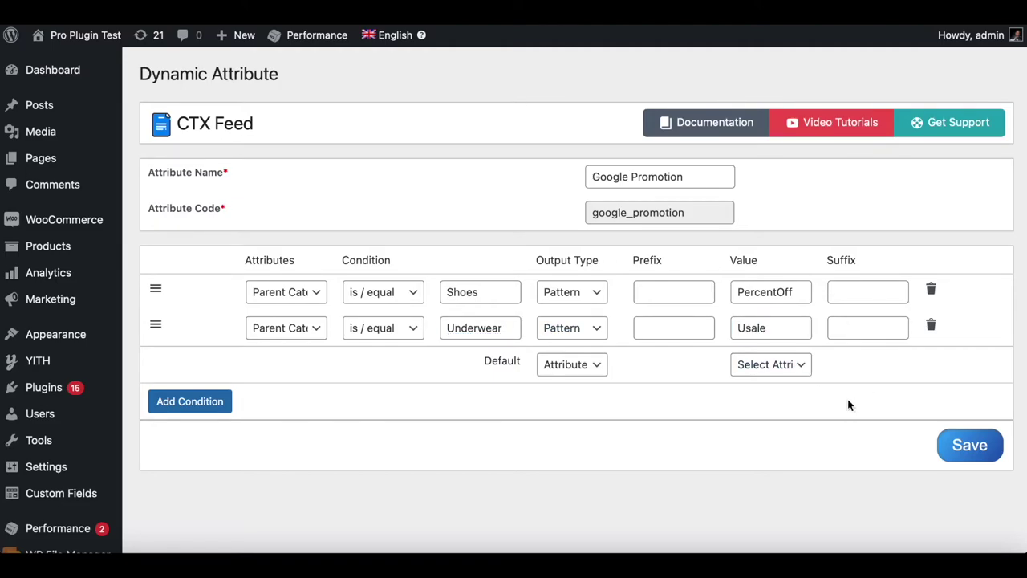
{"action": "key", "text": "Left"}
{"action": "key", "text": "Left"}
{"action": "key", "text": "Left"}
{"action": "key", "text": "BackSpace"}
{"action": "type", "text": "S"}
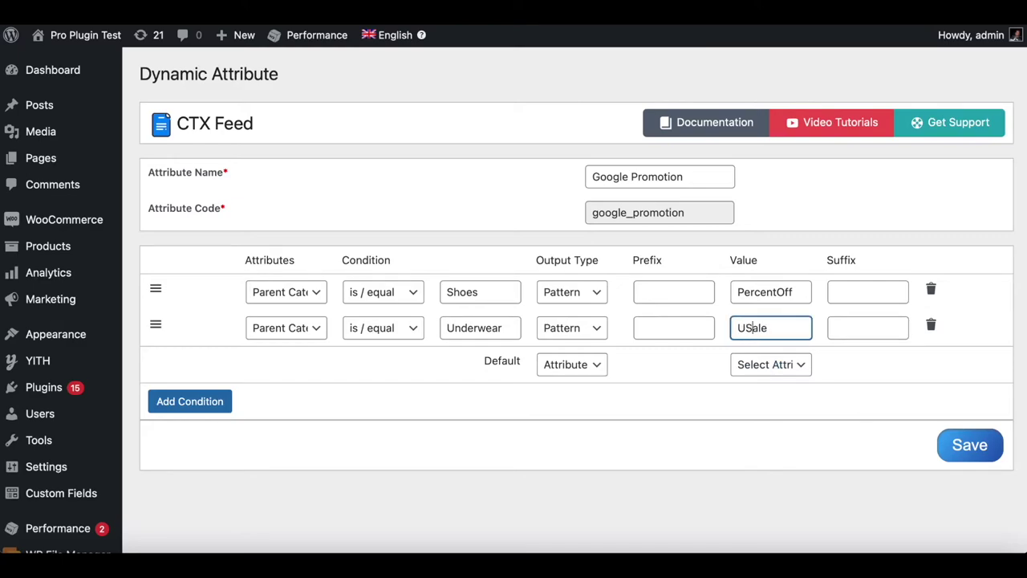
{"action": "left_click", "coordinate": [848, 370]}
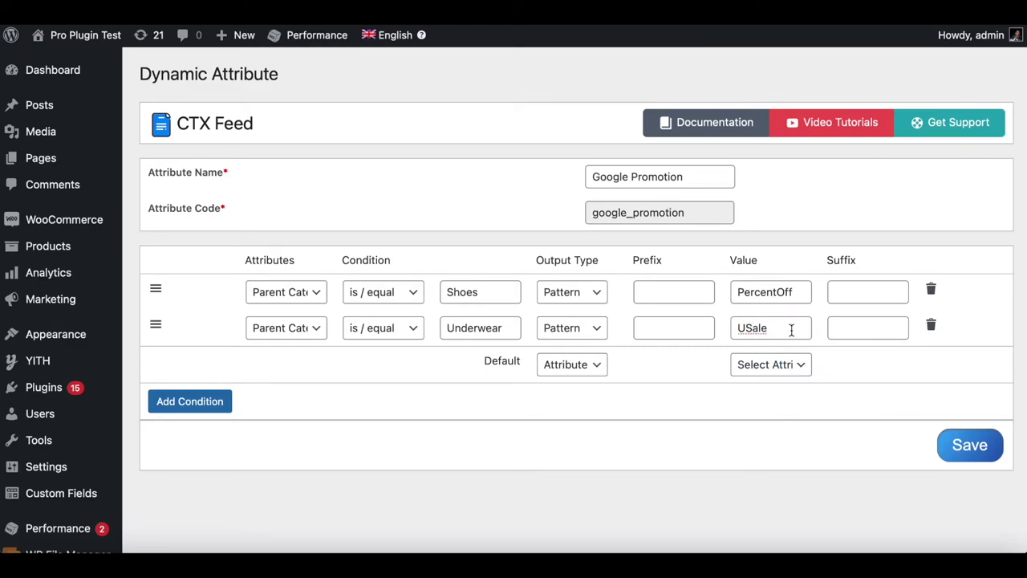
{"action": "left_click_drag", "start_coordinate": [792, 329], "coordinate": [733, 334]}
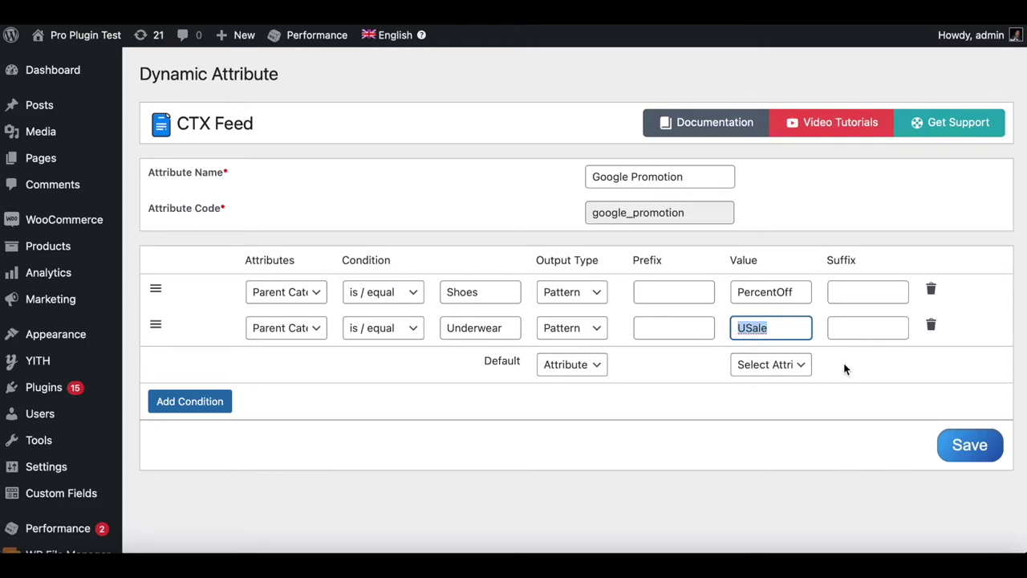
Set the default output type to Pattern with an empty value, and save the attribute.
{"action": "left_click", "coordinate": [772, 365]}
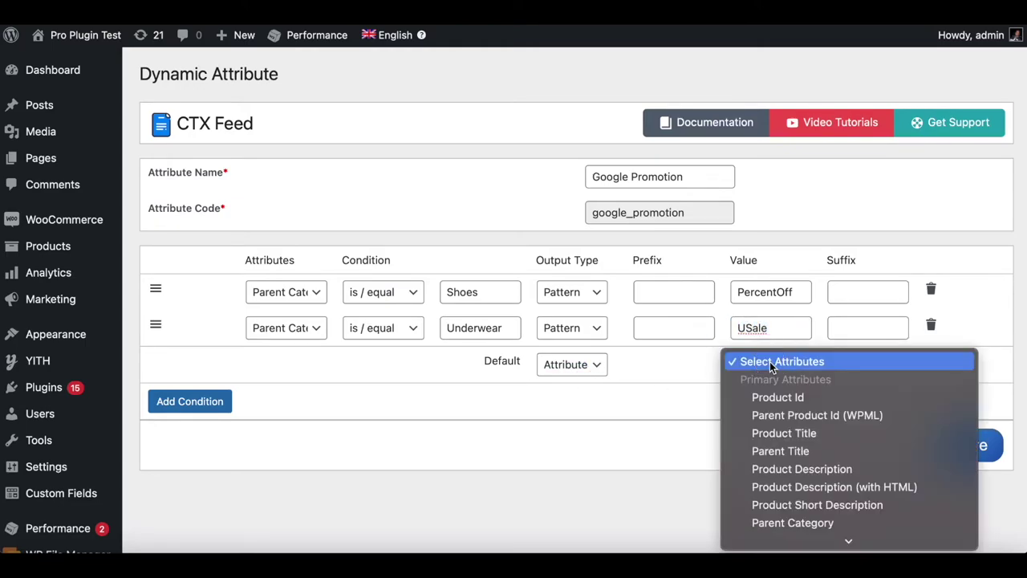
{"action": "left_click", "coordinate": [772, 362]}
{"action": "left_click", "coordinate": [571, 364]}
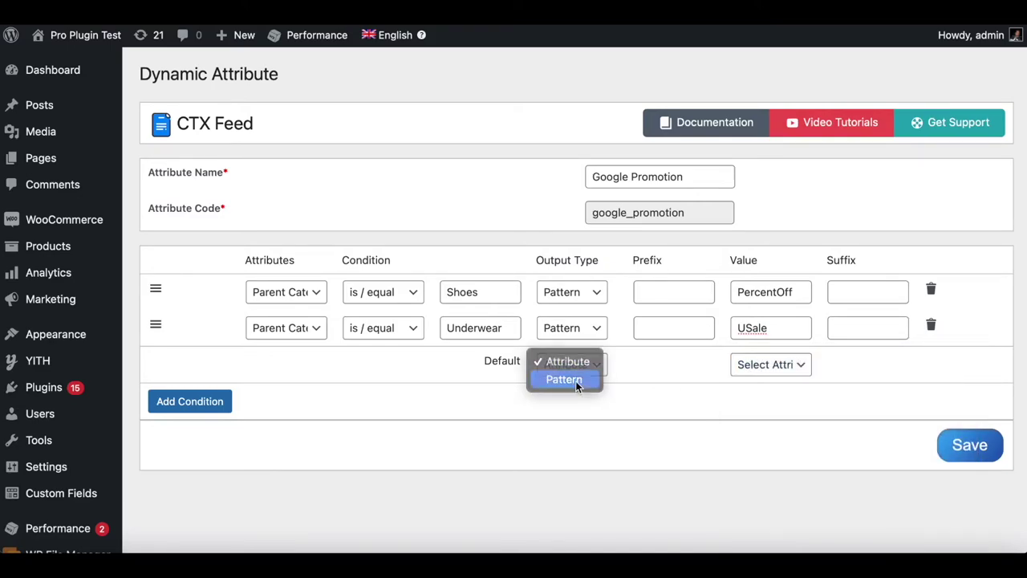
{"action": "left_click", "coordinate": [561, 378]}
{"action": "left_click", "coordinate": [754, 369]}
{"action": "left_click", "coordinate": [802, 411]}
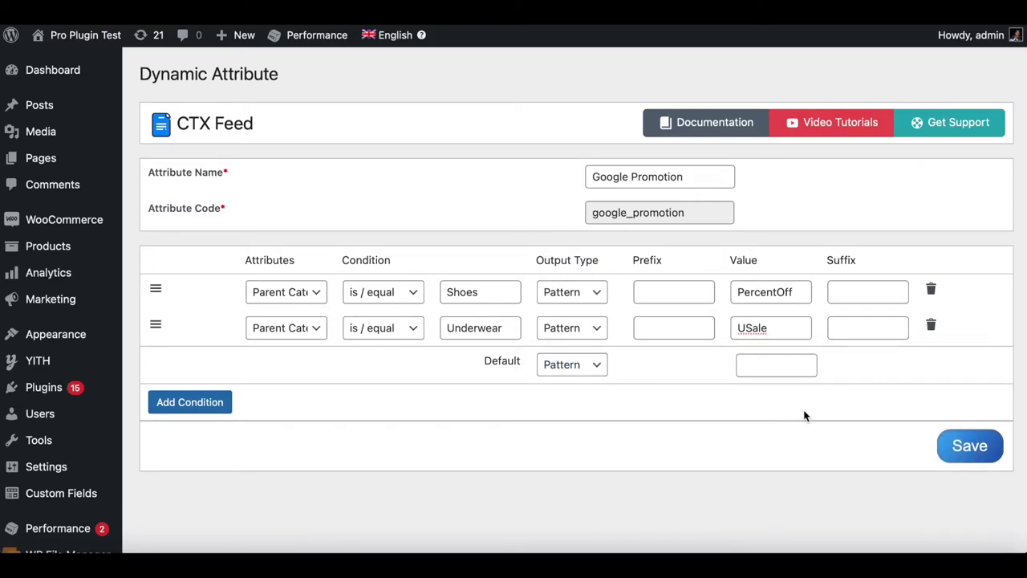
{"action": "left_click", "coordinate": [984, 455]}
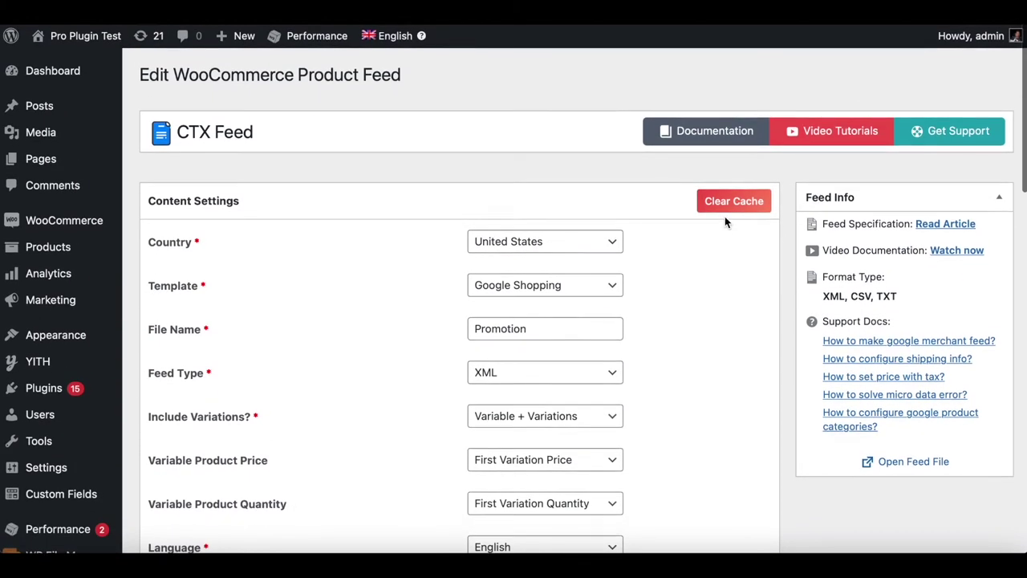
Clear the feed's cached data.
{"action": "left_click", "coordinate": [733, 252]}
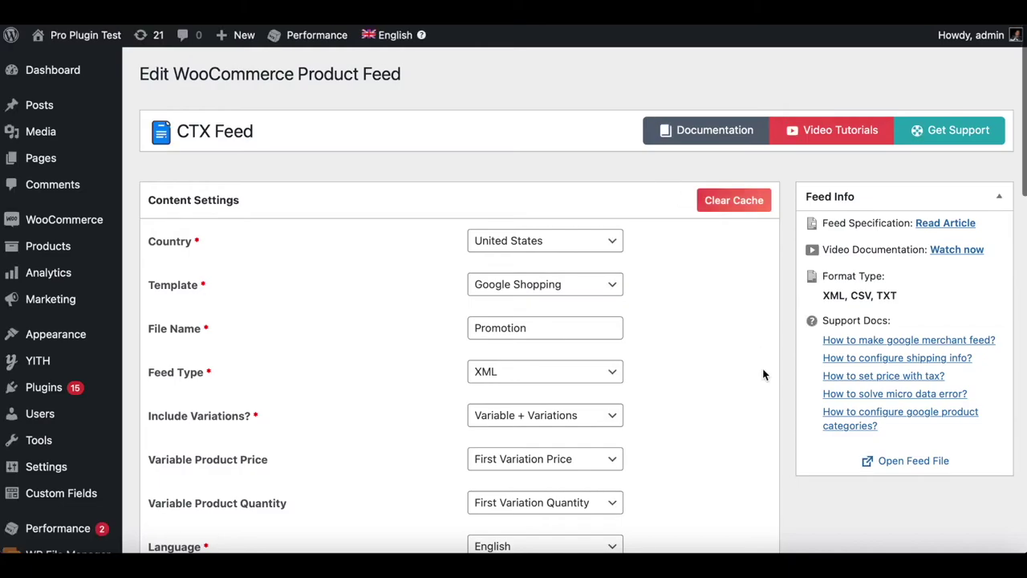
{"action": "scroll", "coordinate": [763, 375], "scroll_direction": "down", "scroll_amount": 6}
{"action": "scroll", "coordinate": [763, 375], "scroll_direction": "down", "scroll_amount": 10}
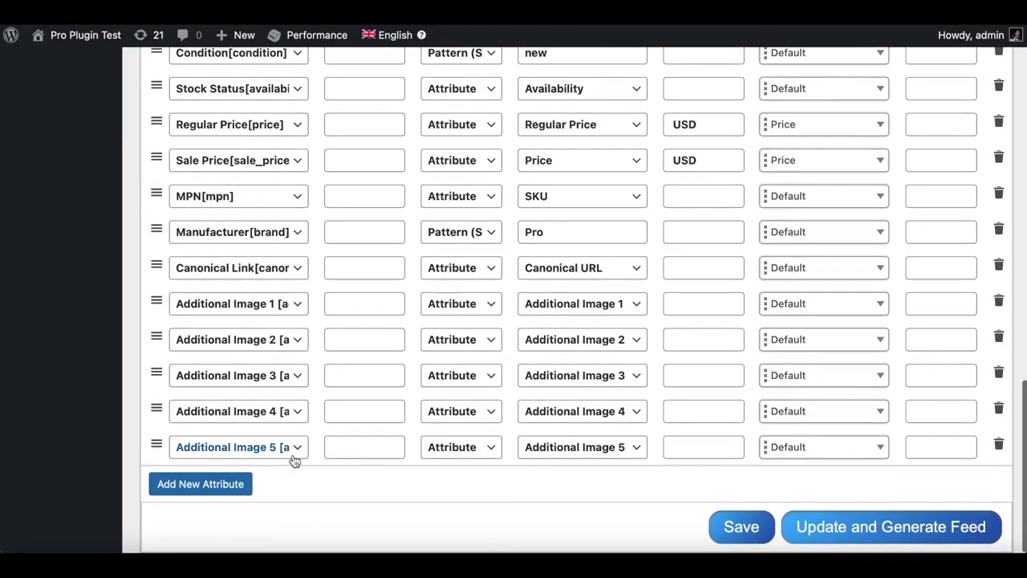
{"action": "left_click", "coordinate": [285, 453]}
{"action": "left_click", "coordinate": [646, 493]}
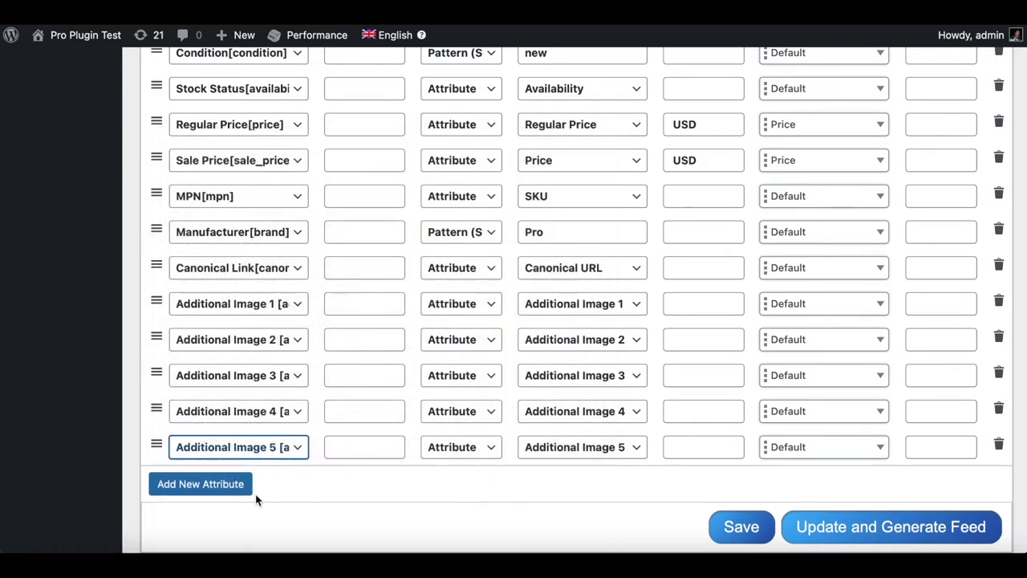
Add a Promotion Id attribute valued from Google Promotion, then update and regenerate the feed.
{"action": "left_click", "coordinate": [229, 488]}
{"action": "left_click", "coordinate": [214, 488]}
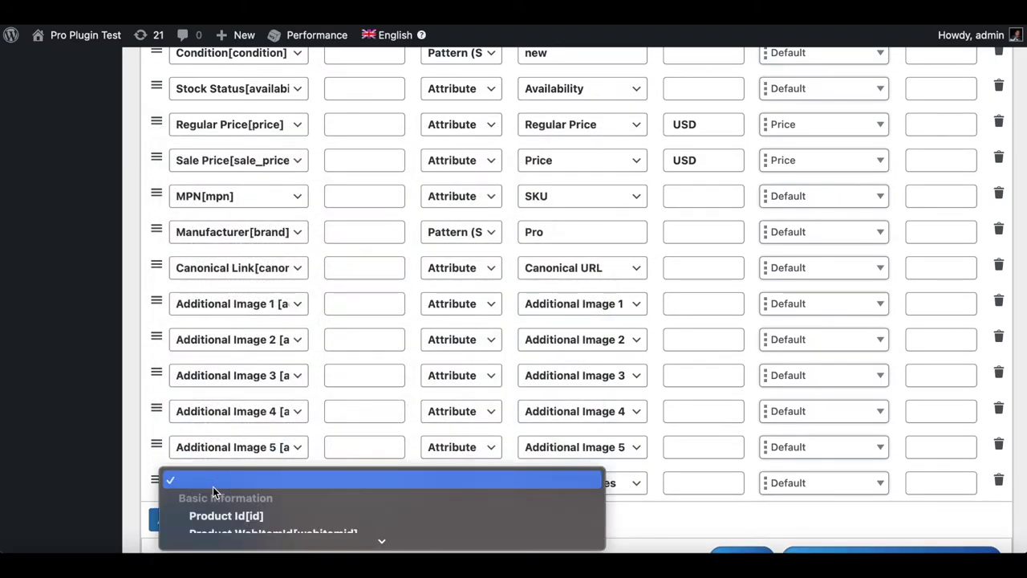
{"action": "key", "text": "Down"}
{"action": "scroll", "coordinate": [213, 486], "scroll_direction": "down", "scroll_amount": 15}
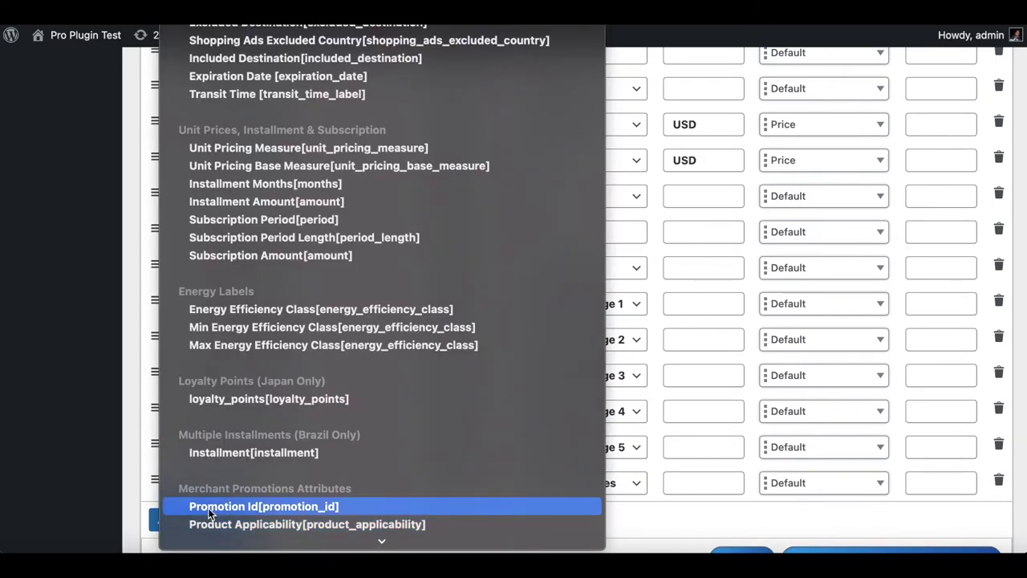
{"action": "left_click", "coordinate": [208, 506]}
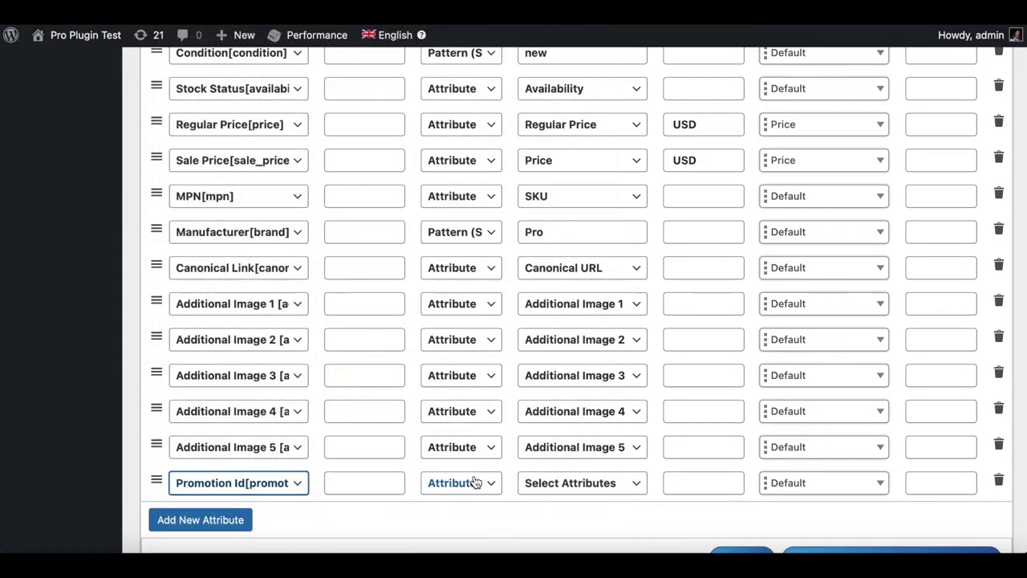
{"action": "left_click", "coordinate": [580, 488]}
{"action": "scroll", "coordinate": [594, 505], "scroll_direction": "down", "scroll_amount": 15}
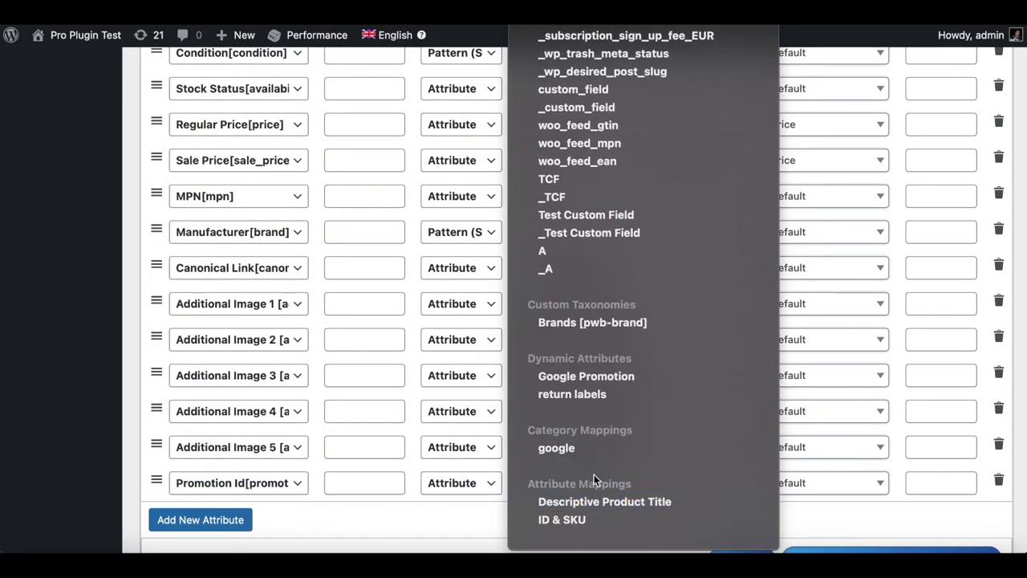
{"action": "left_click", "coordinate": [589, 380]}
{"action": "scroll", "coordinate": [777, 525], "scroll_direction": "down", "scroll_amount": 1}
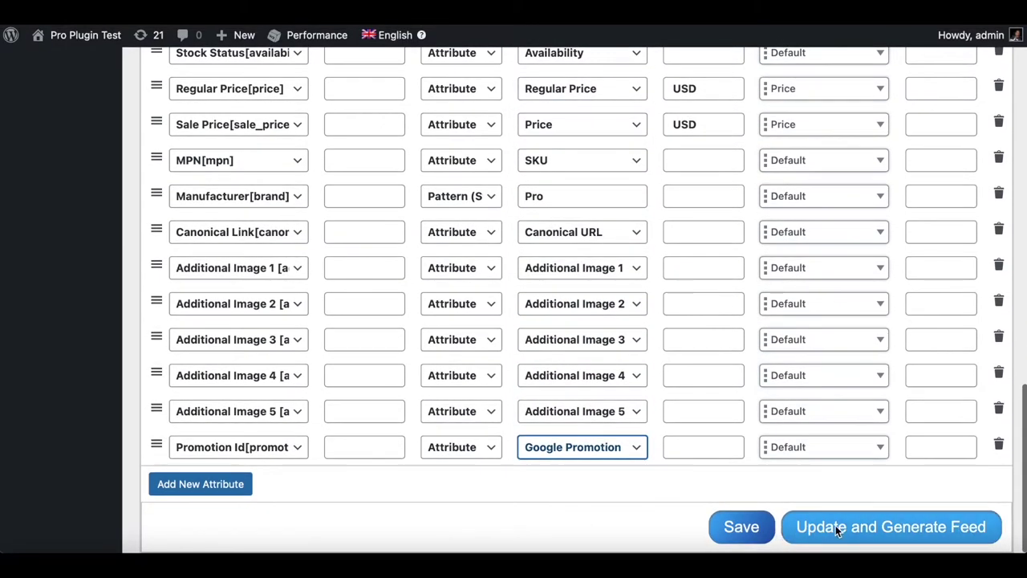
{"action": "left_click", "coordinate": [846, 526]}
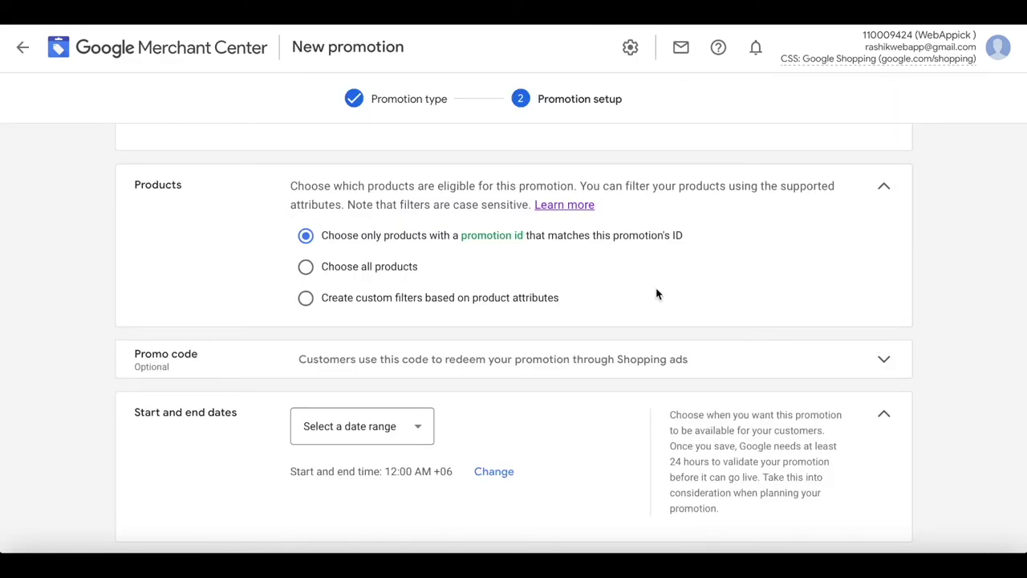
Set the Percent Off promotion to run Jul 1 – 7, 2021 and create it.
{"action": "scroll", "coordinate": [516, 333], "scroll_direction": "down", "scroll_amount": 1}
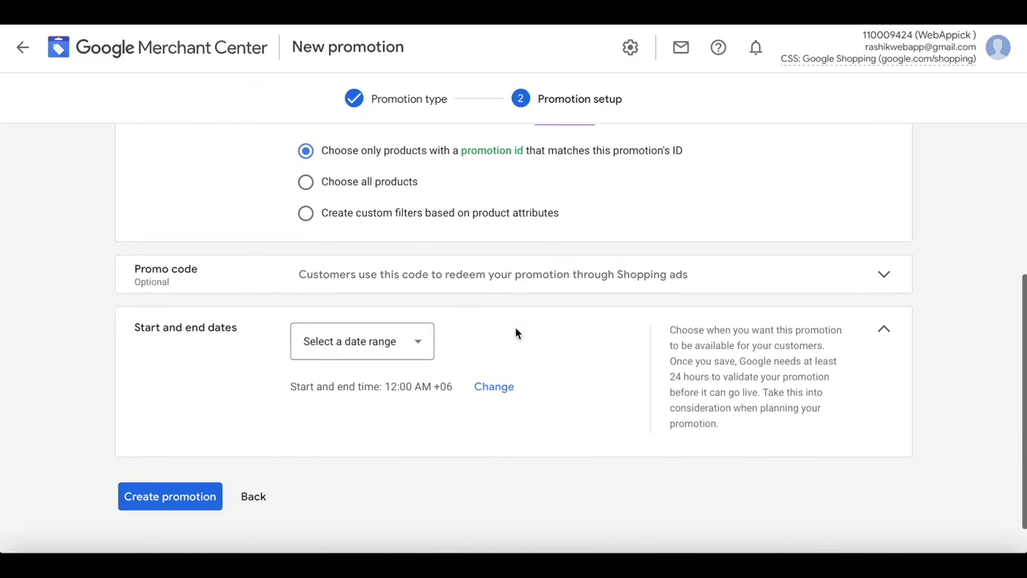
{"action": "scroll", "coordinate": [481, 305], "scroll_direction": "down", "scroll_amount": 1}
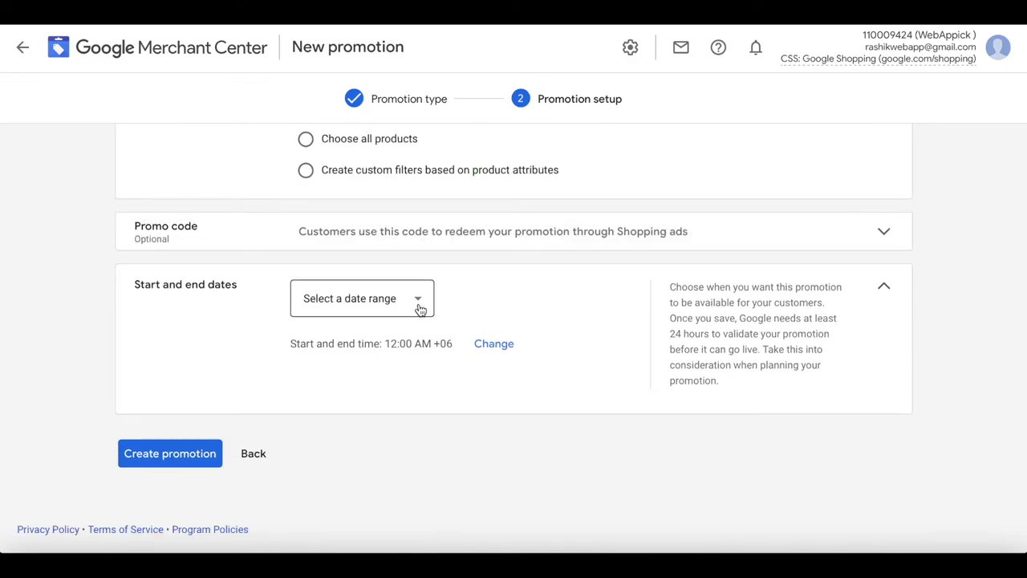
{"action": "left_click", "coordinate": [417, 302]}
{"action": "left_click", "coordinate": [415, 182]}
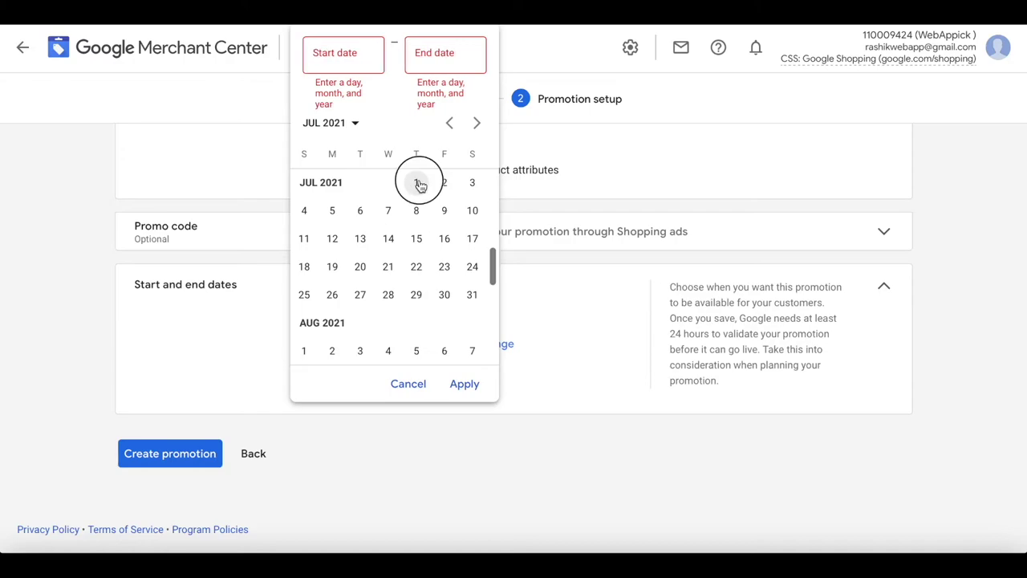
{"action": "left_click", "coordinate": [442, 54]}
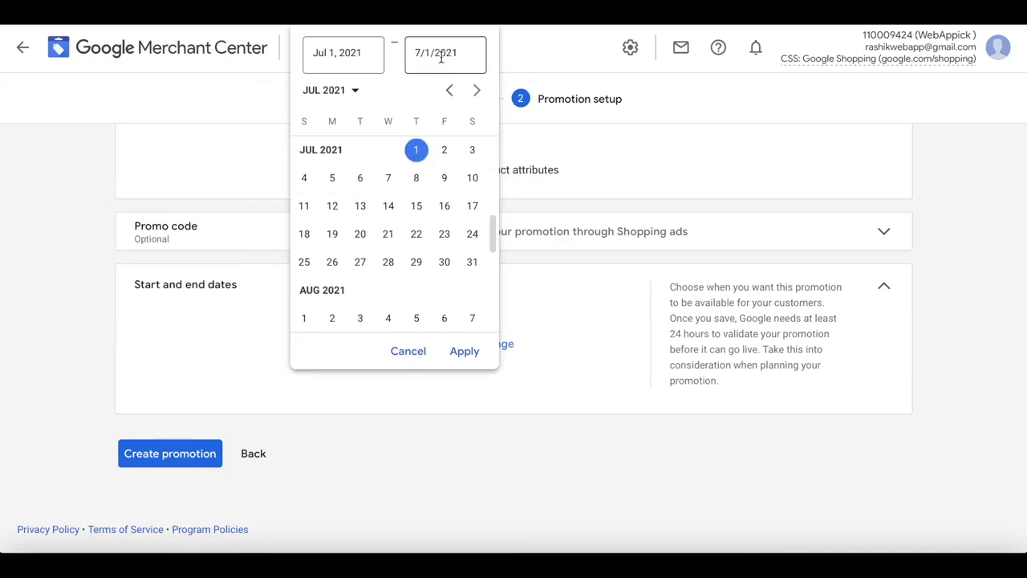
{"action": "left_click", "coordinate": [393, 180]}
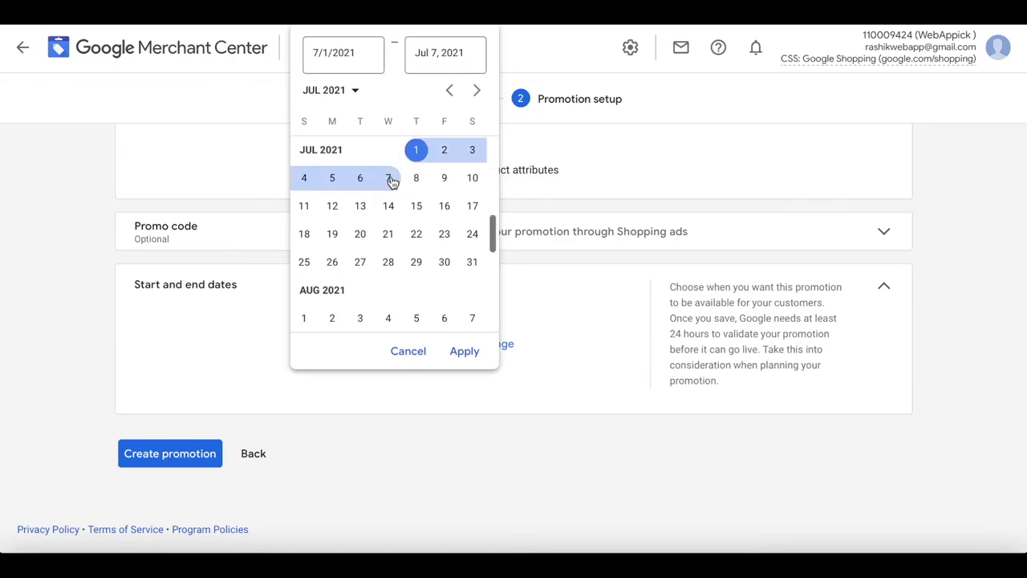
{"action": "left_click", "coordinate": [464, 353]}
{"action": "left_click", "coordinate": [469, 391]}
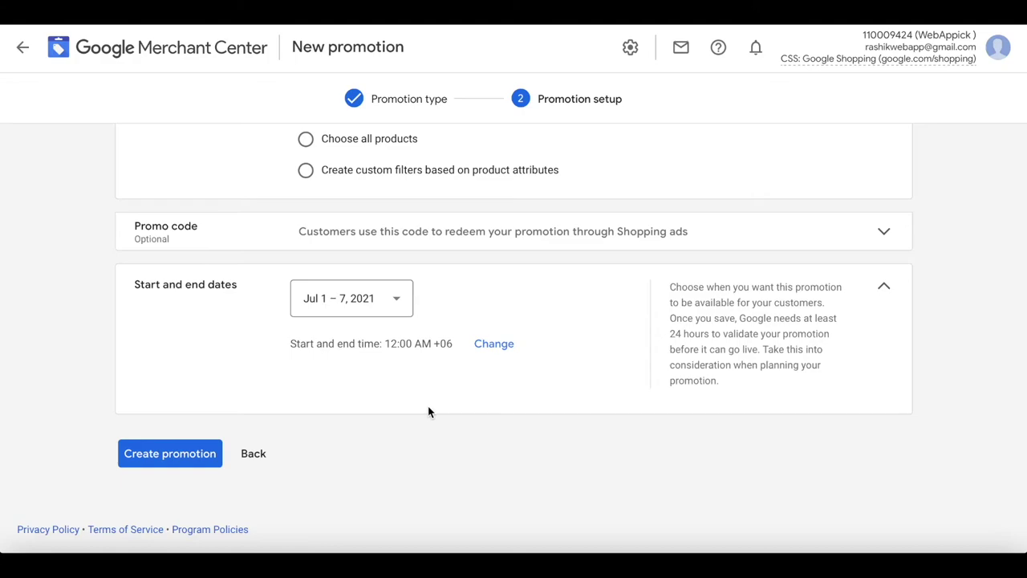
{"action": "left_click", "coordinate": [148, 454]}
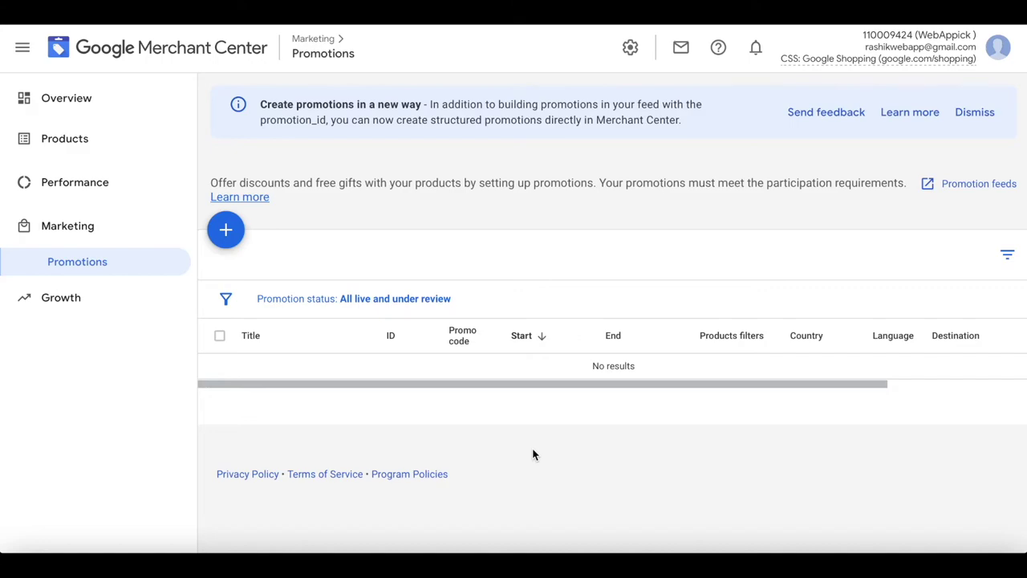
Start another new promotion targeting United States in English.
{"action": "left_click", "coordinate": [226, 231]}
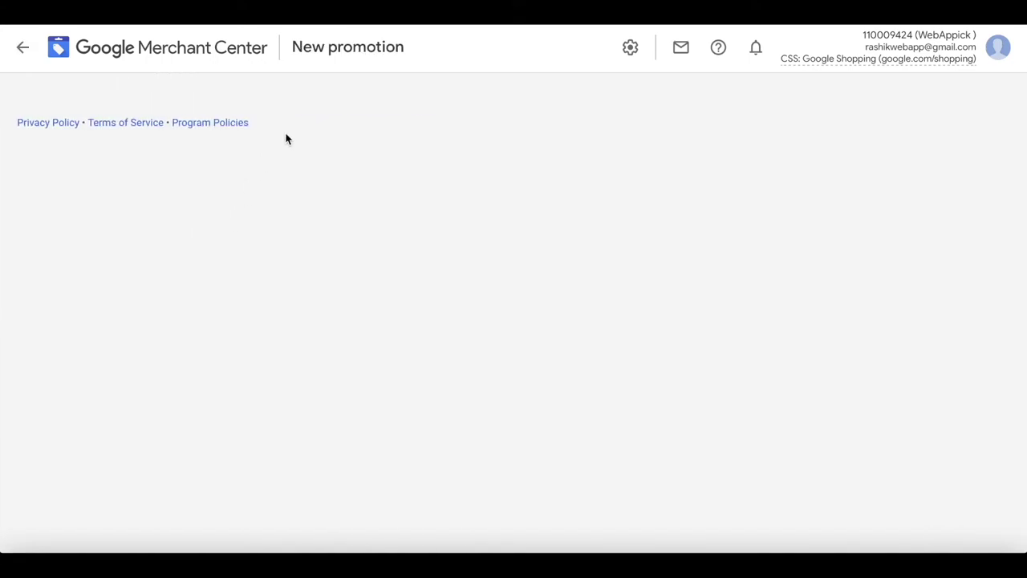
{"action": "left_click", "coordinate": [343, 204]}
{"action": "left_click", "coordinate": [344, 235]}
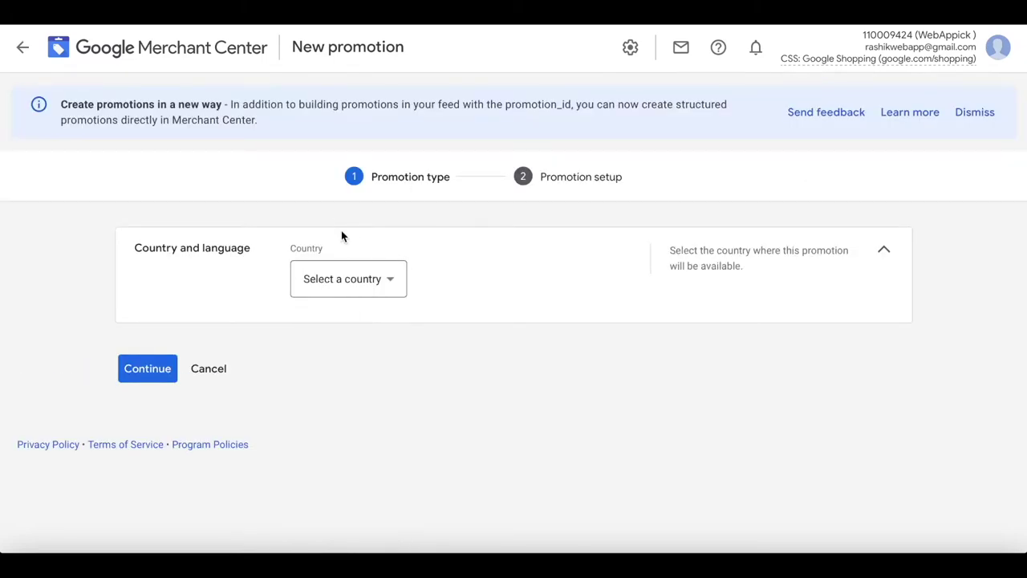
{"action": "left_click", "coordinate": [335, 277]}
{"action": "left_click", "coordinate": [335, 306]}
{"action": "scroll", "coordinate": [491, 367], "scroll_direction": "down", "scroll_amount": 2}
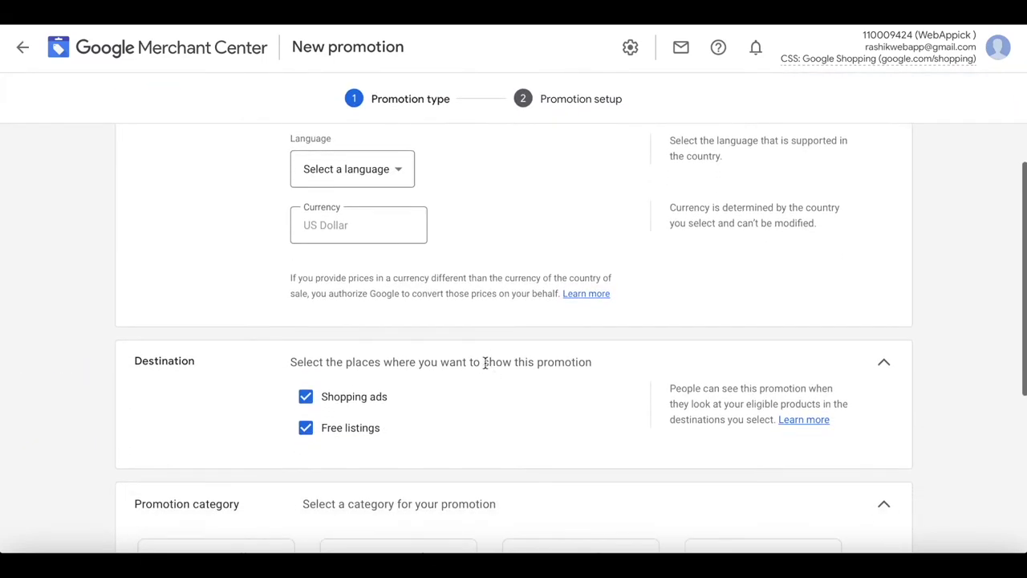
{"action": "left_click", "coordinate": [367, 181]}
{"action": "left_click", "coordinate": [347, 200]}
Make it a same-item Percent off promotion: buy 3, discount 10 items at 50%, and continue.
{"action": "scroll", "coordinate": [481, 271], "scroll_direction": "down", "scroll_amount": 3}
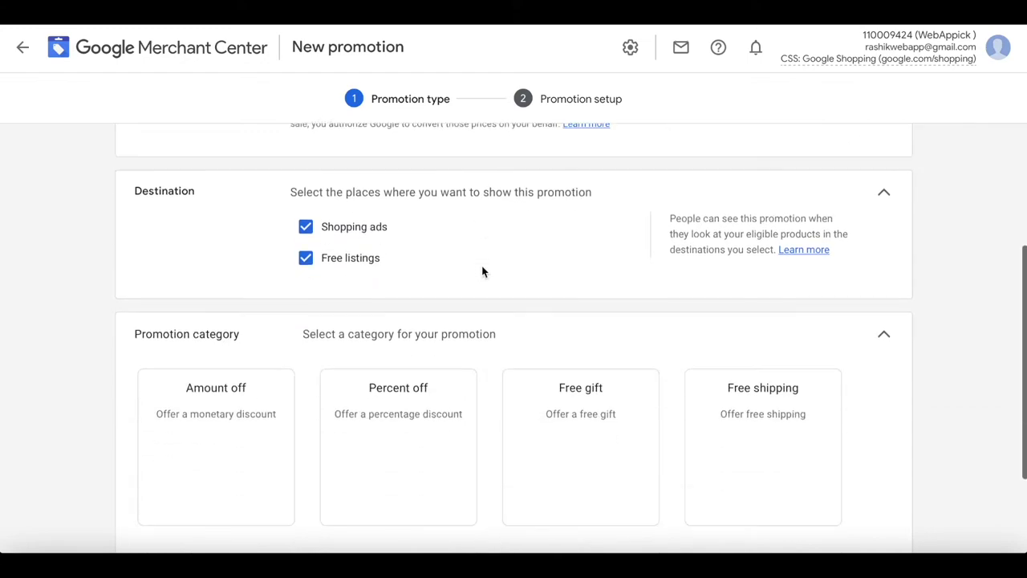
{"action": "left_click", "coordinate": [423, 335]}
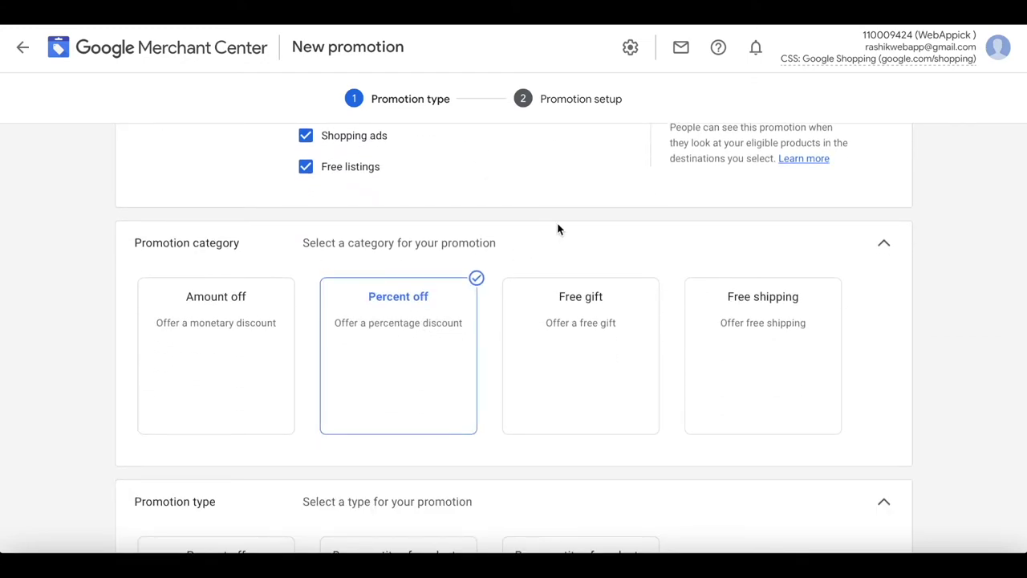
{"action": "scroll", "coordinate": [557, 229], "scroll_direction": "down", "scroll_amount": 3}
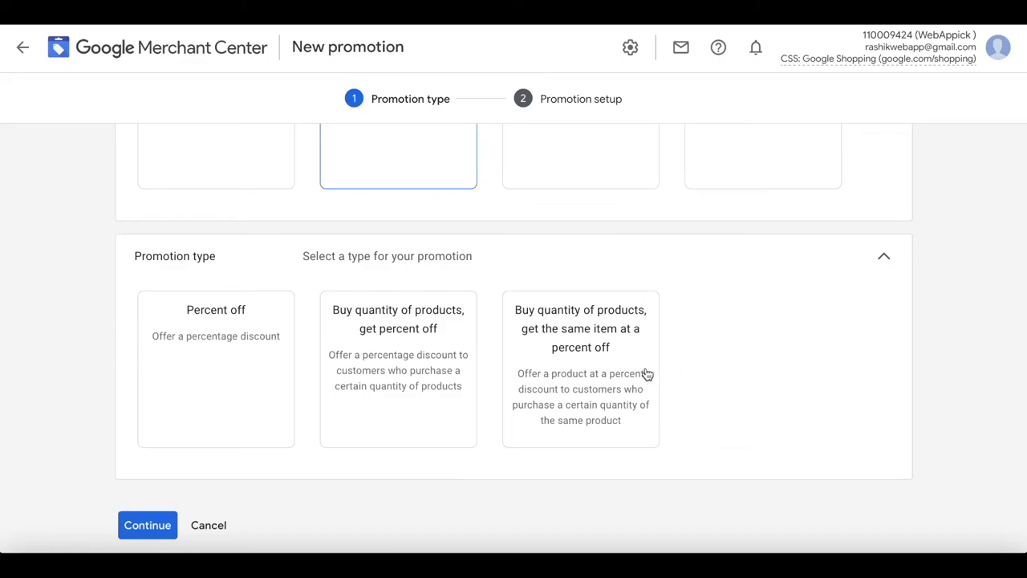
{"action": "left_click", "coordinate": [611, 368]}
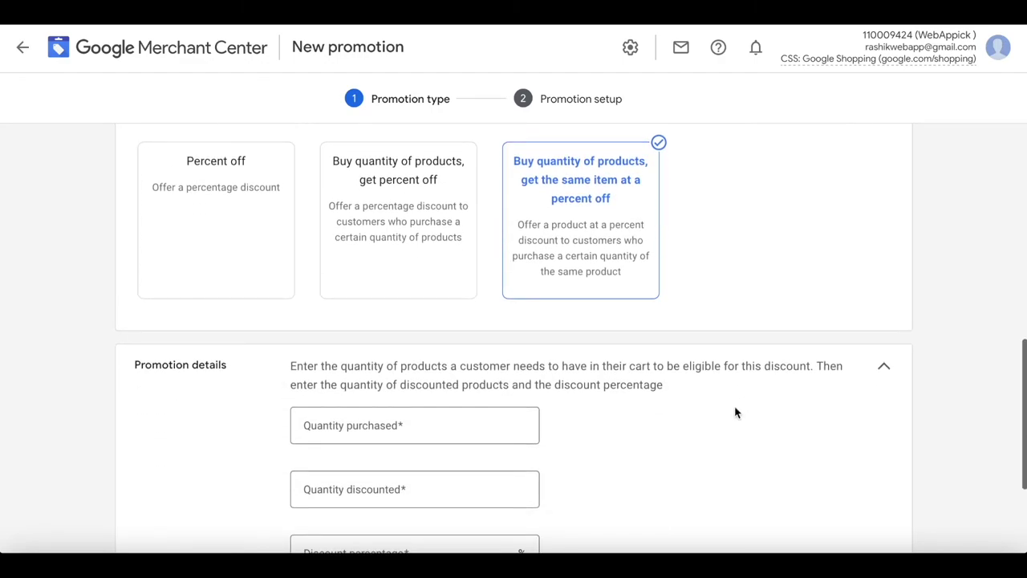
{"action": "scroll", "coordinate": [706, 449], "scroll_direction": "down", "scroll_amount": 1}
{"action": "left_click", "coordinate": [382, 359]}
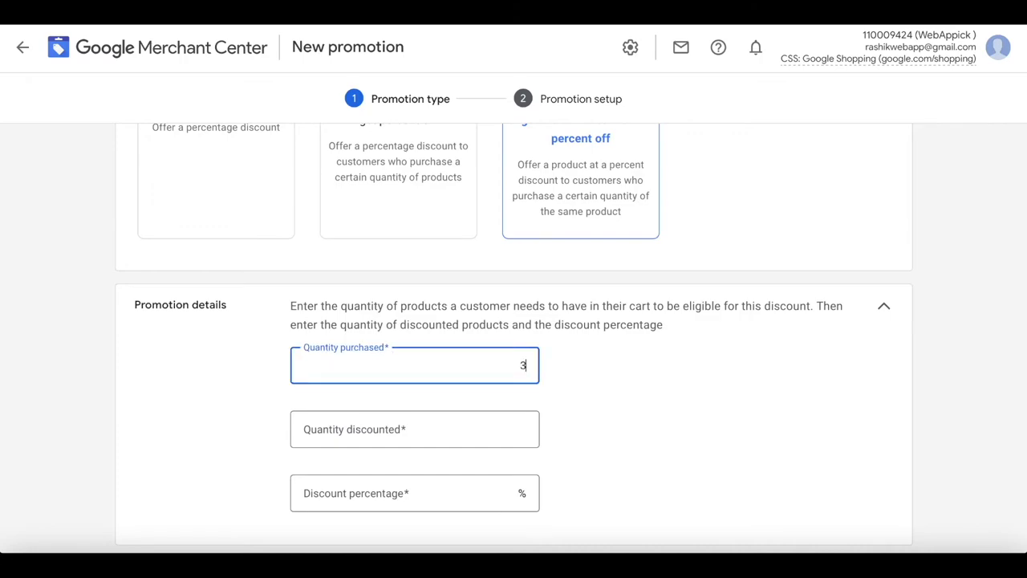
{"action": "left_click", "coordinate": [438, 428]}
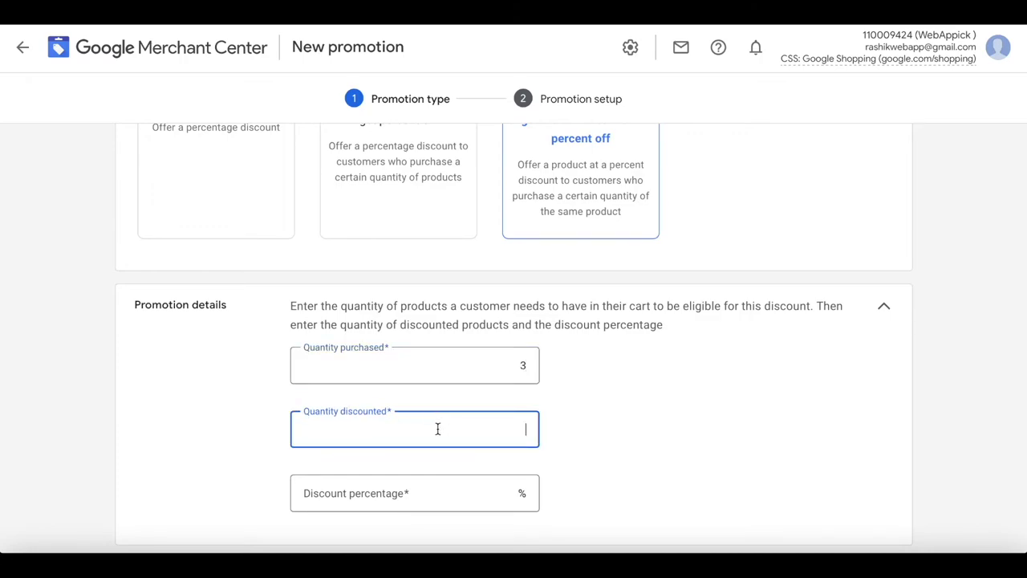
{"action": "left_click", "coordinate": [498, 494]}
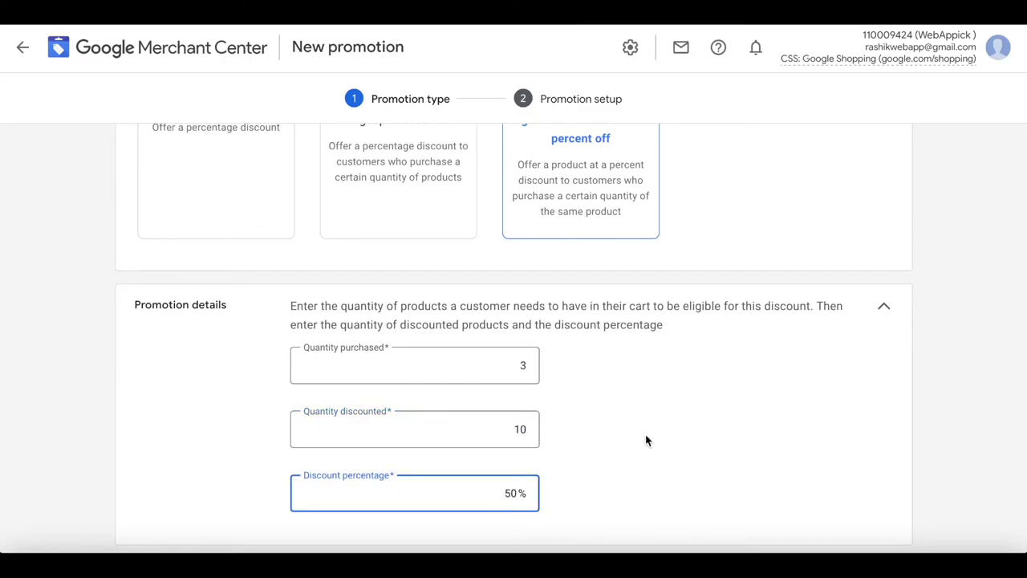
{"action": "scroll", "coordinate": [648, 438], "scroll_direction": "down", "scroll_amount": 3}
{"action": "left_click", "coordinate": [159, 468]}
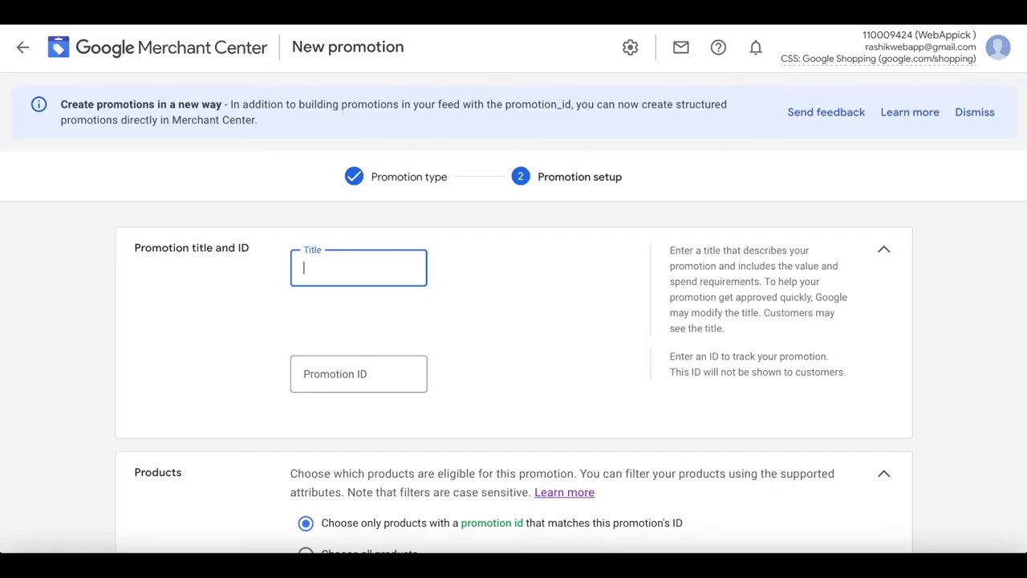
Title the promotion 'Underwear Sale' and set its promotion ID to USale.
{"action": "type", "text": "Underwears"}
{"action": "key", "text": "BackSpace"}
{"action": "key", "text": "BackSpace"}
{"action": "key", "text": "BackSpace"}
{"action": "left_click", "coordinate": [359, 374]}
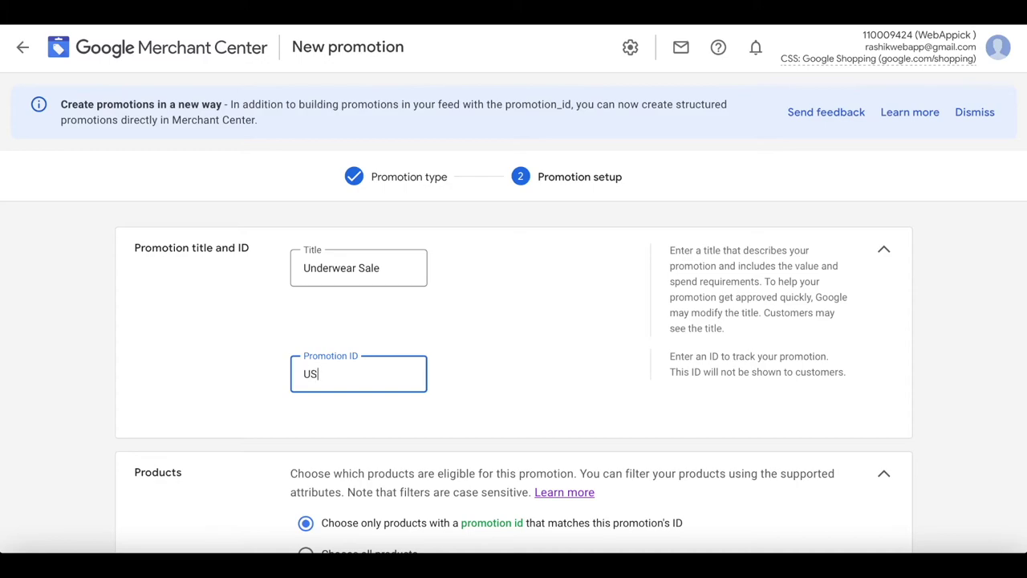
{"action": "key", "text": "BackSpace"}
{"action": "key", "text": "BackSpace"}
{"action": "key", "text": "BackSpace"}
{"action": "type", "text": "ale"}
{"action": "left_click_drag", "start_coordinate": [399, 492], "coordinate": [525, 490]}
{"action": "scroll", "coordinate": [509, 409], "scroll_direction": "down", "scroll_amount": 3}
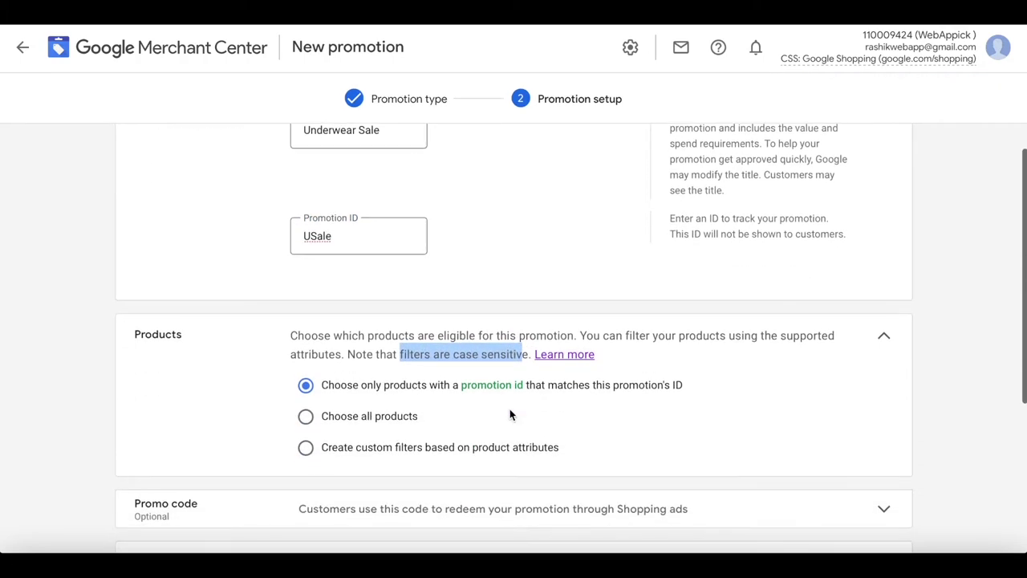
{"action": "left_click", "coordinate": [510, 415]}
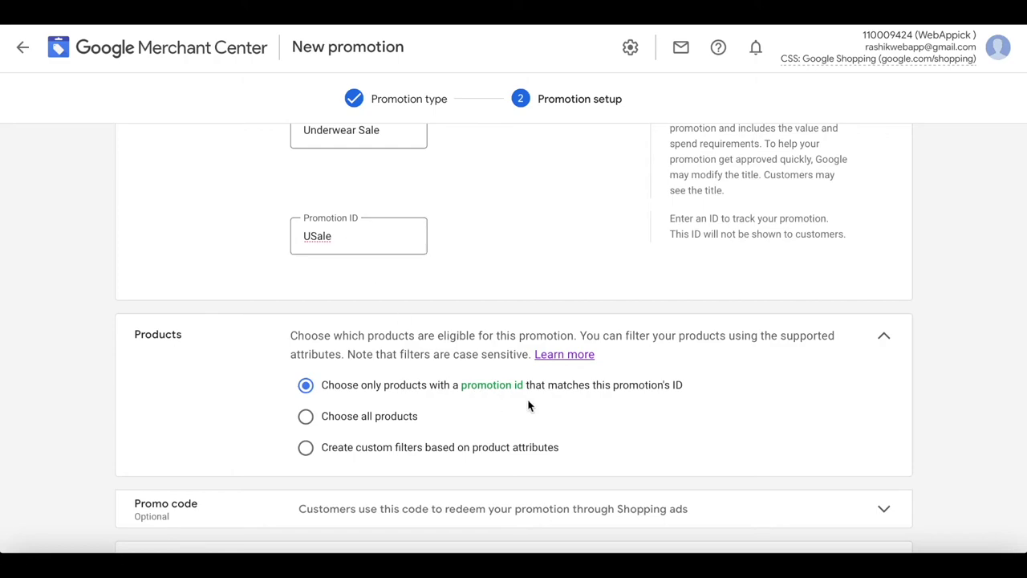
{"action": "scroll", "coordinate": [527, 404], "scroll_direction": "down", "scroll_amount": 1}
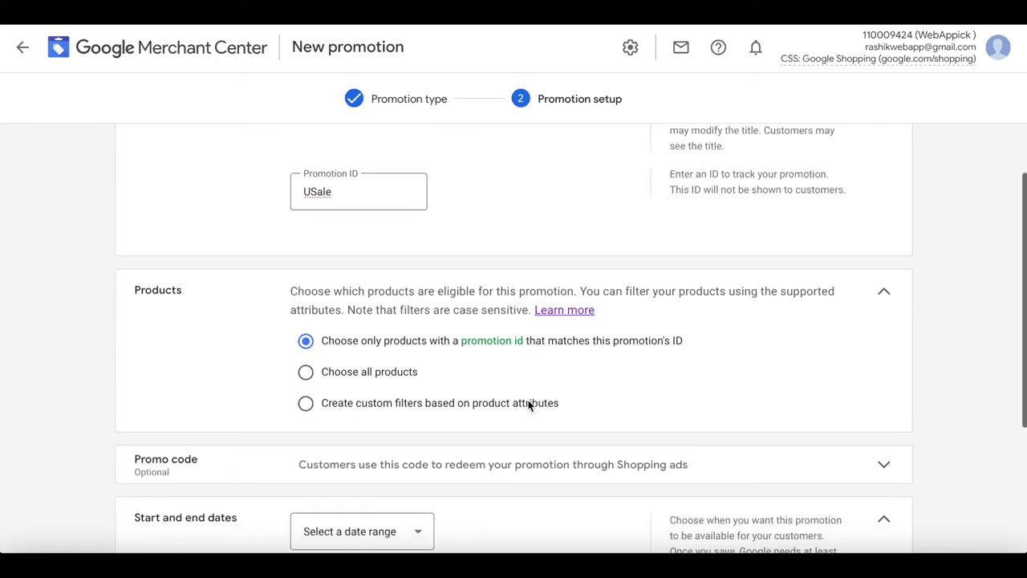
Restrict eligible products with a custom filter: Product type is any of Underwear.
{"action": "left_click", "coordinate": [306, 404]}
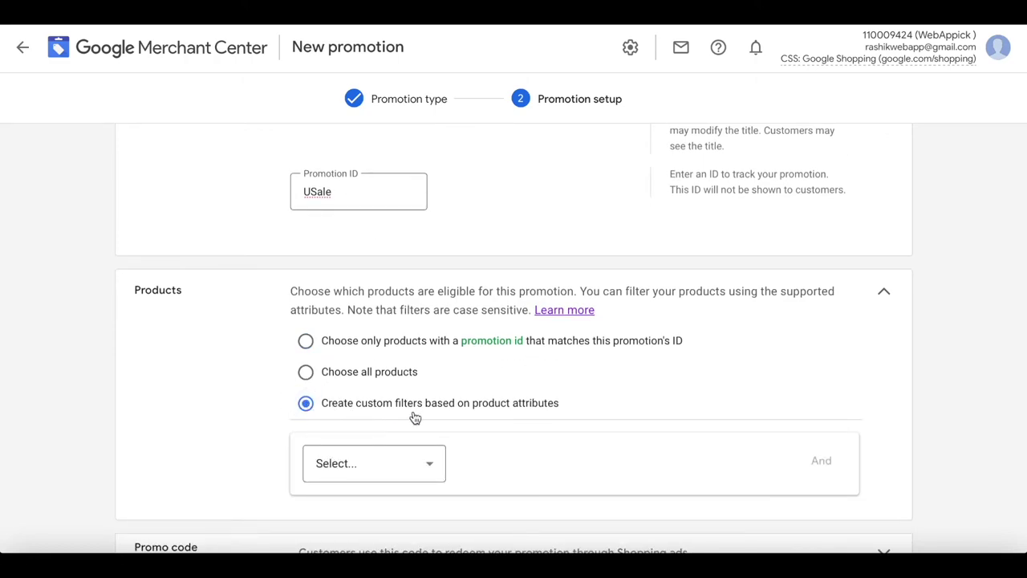
{"action": "scroll", "coordinate": [630, 404], "scroll_direction": "down", "scroll_amount": 2}
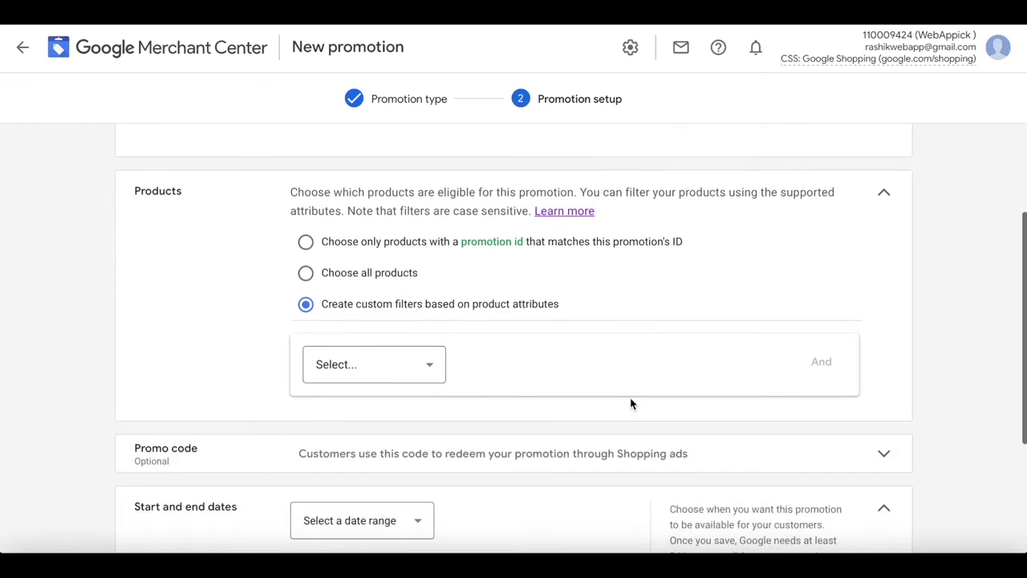
{"action": "left_click", "coordinate": [426, 372]}
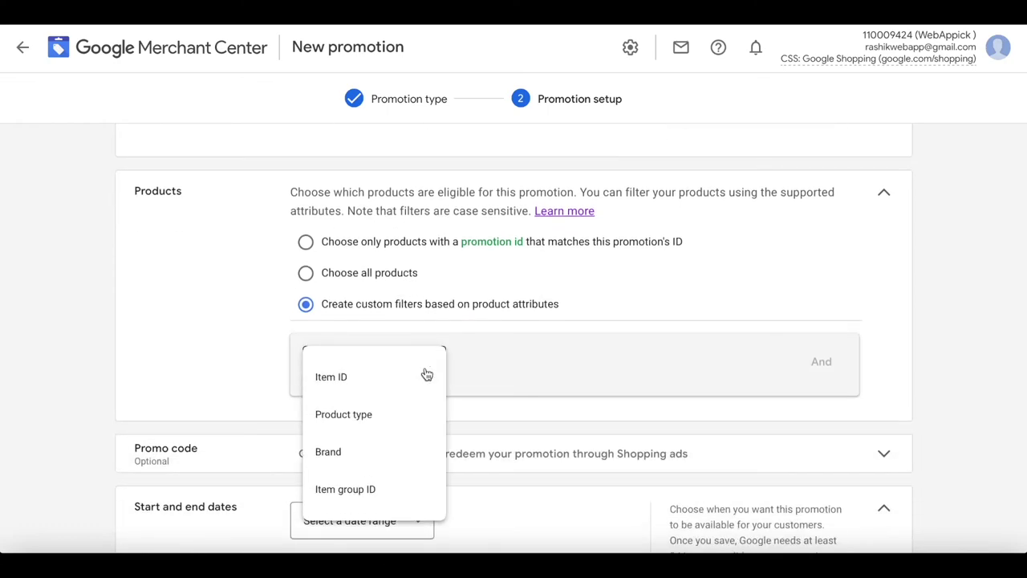
{"action": "left_click", "coordinate": [345, 412]}
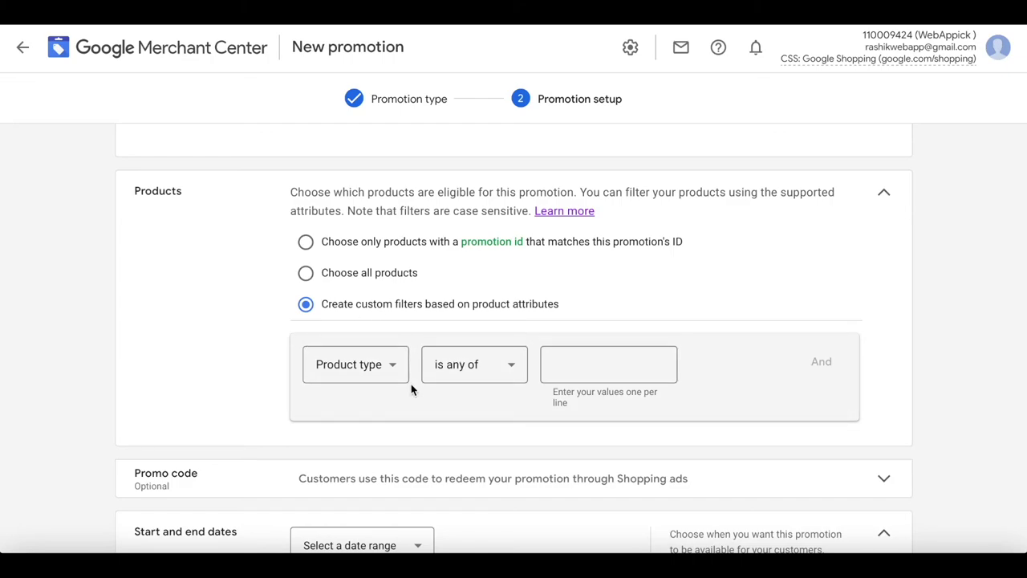
{"action": "left_click", "coordinate": [569, 369]}
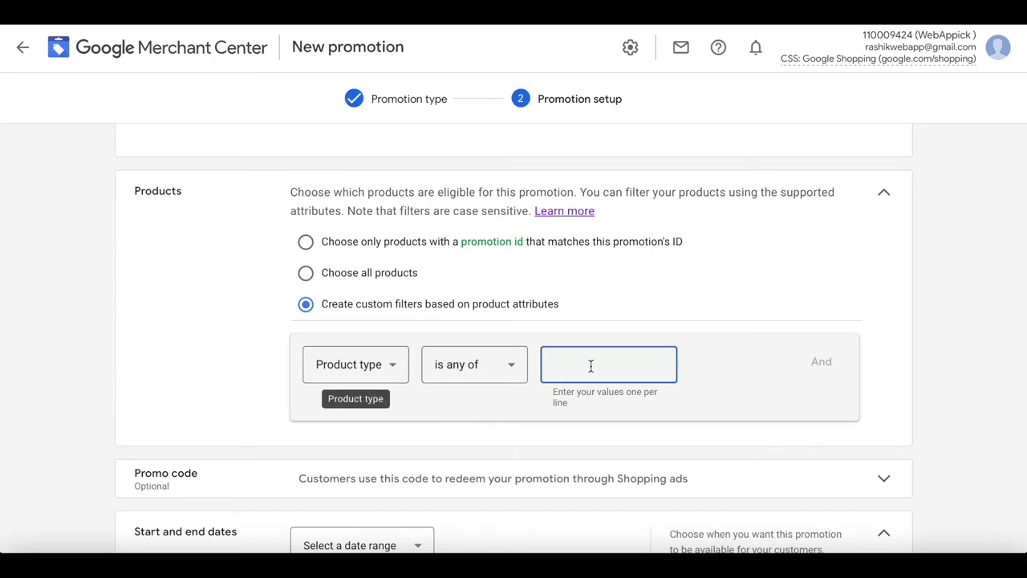
{"action": "type", "text": "Und"}
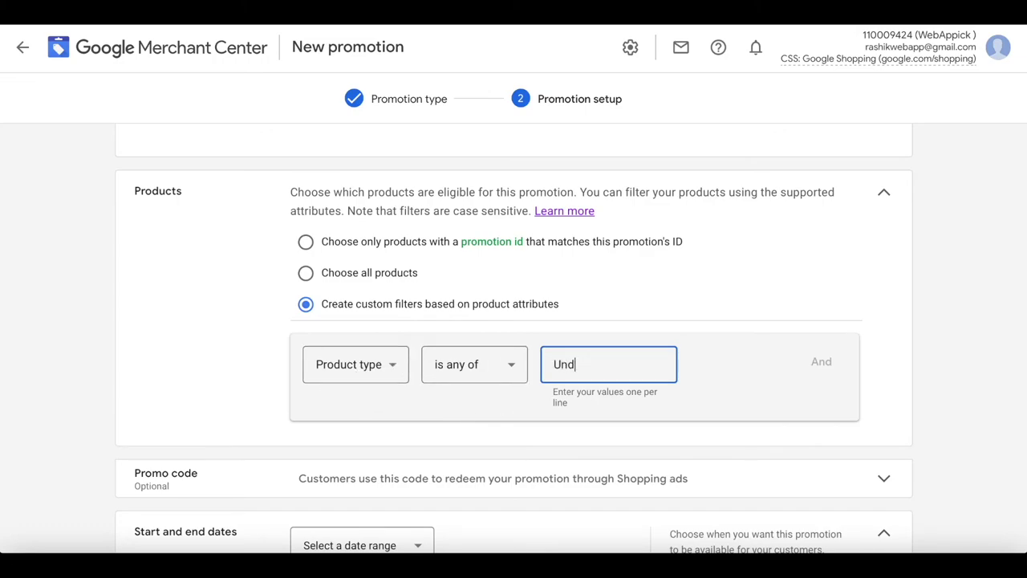
{"action": "type", "text": "erwear"}
{"action": "left_click", "coordinate": [579, 409]}
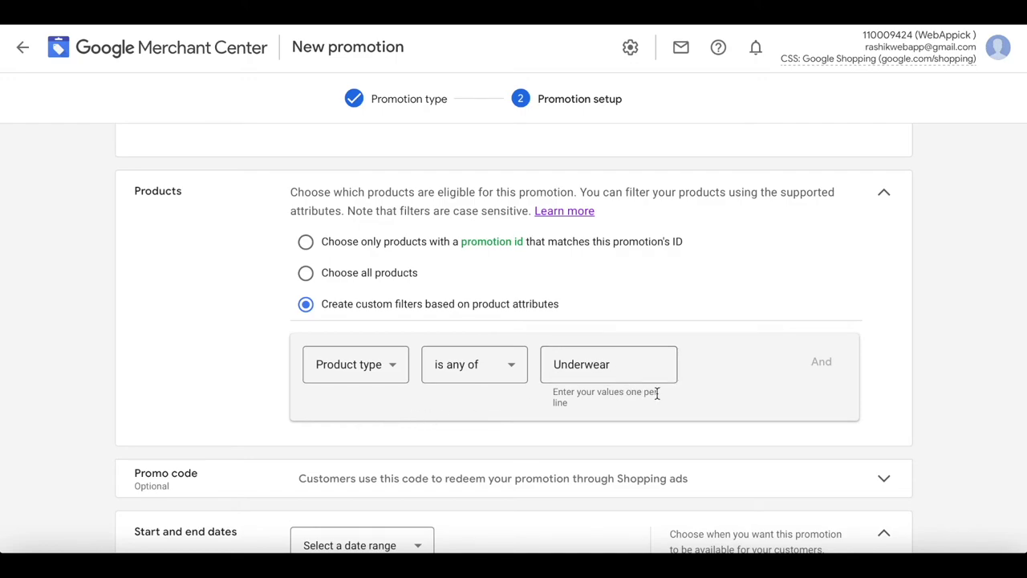
{"action": "scroll", "coordinate": [778, 434], "scroll_direction": "down", "scroll_amount": 2}
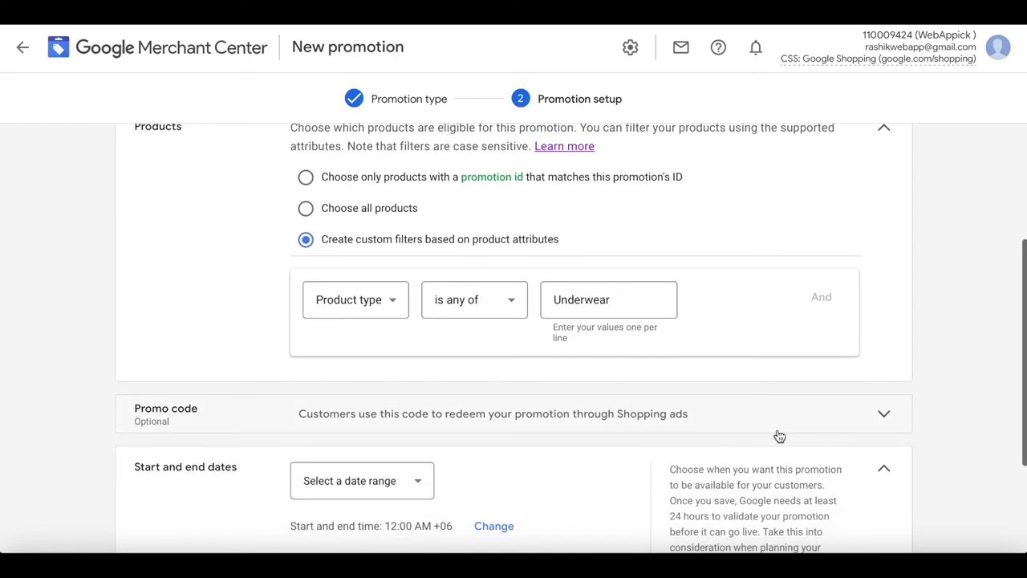
Set the Underwear Sale promotion to run Jul 1 – 10, 2021 and create it.
{"action": "scroll", "coordinate": [551, 424], "scroll_direction": "down", "scroll_amount": 1}
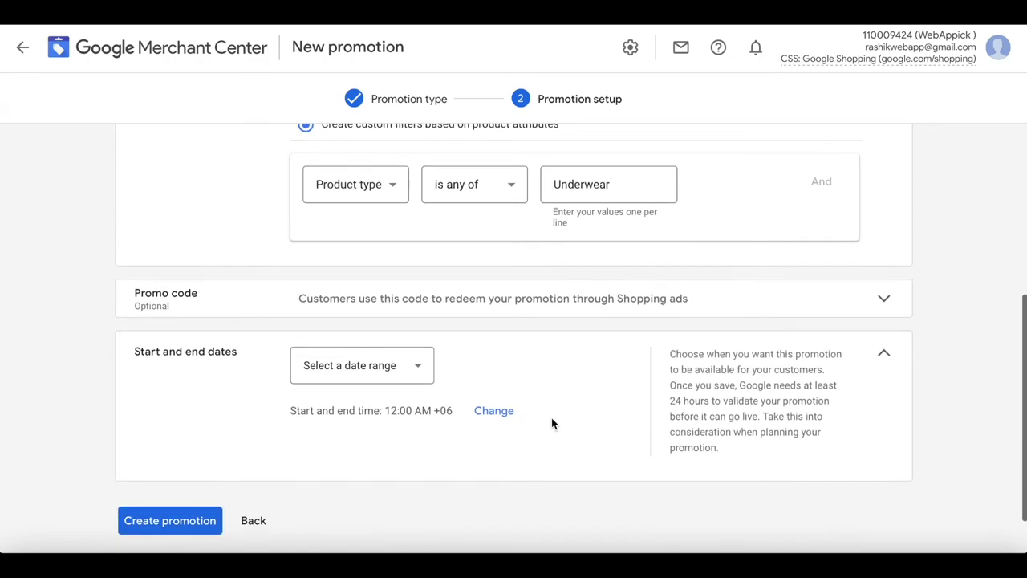
{"action": "left_click", "coordinate": [426, 376]}
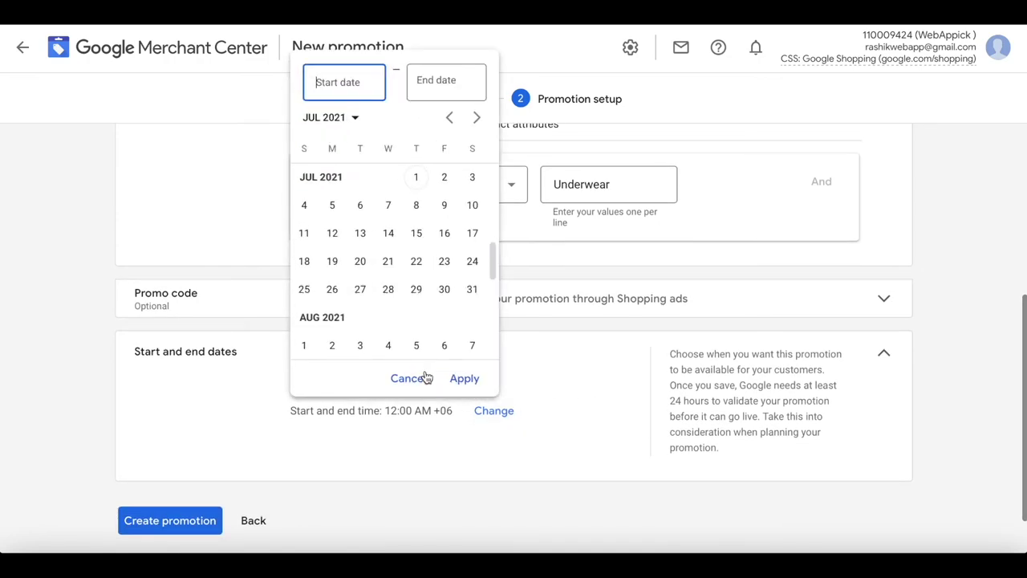
{"action": "left_click", "coordinate": [416, 177]}
{"action": "left_click", "coordinate": [449, 88]}
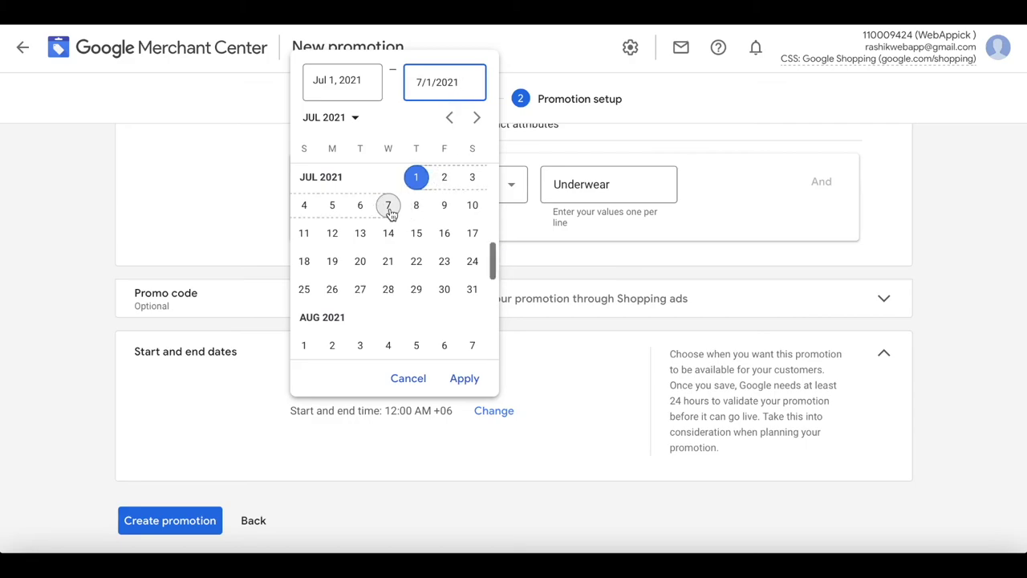
{"action": "left_click", "coordinate": [474, 205]}
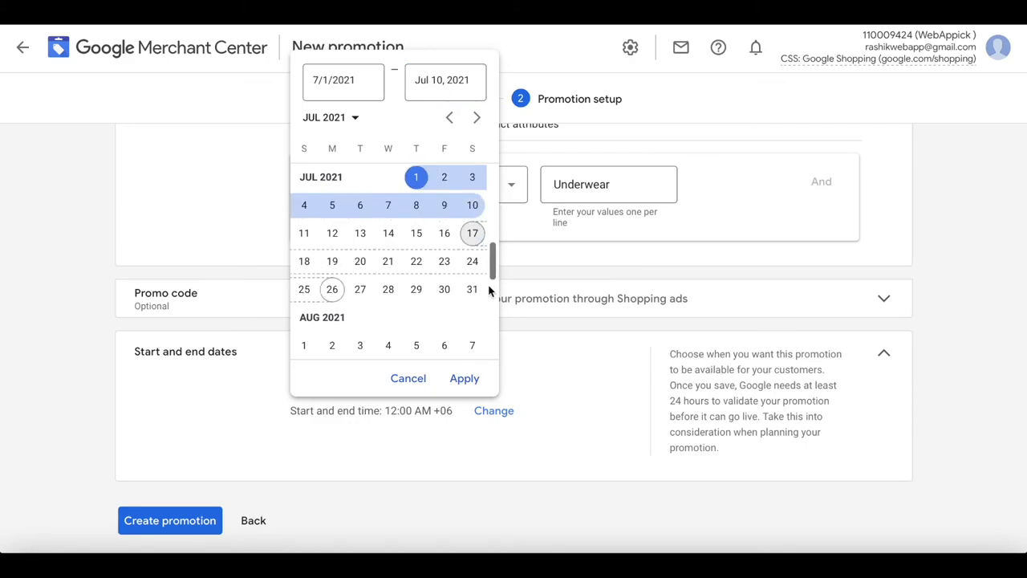
{"action": "left_click", "coordinate": [464, 378]}
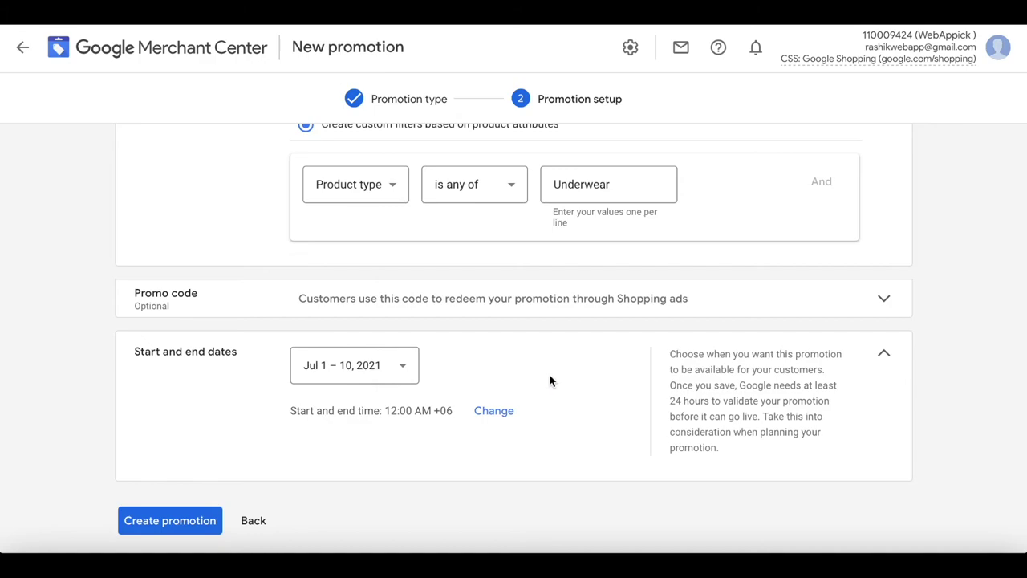
{"action": "scroll", "coordinate": [481, 401], "scroll_direction": "down", "scroll_amount": 1}
{"action": "left_click", "coordinate": [178, 480]}
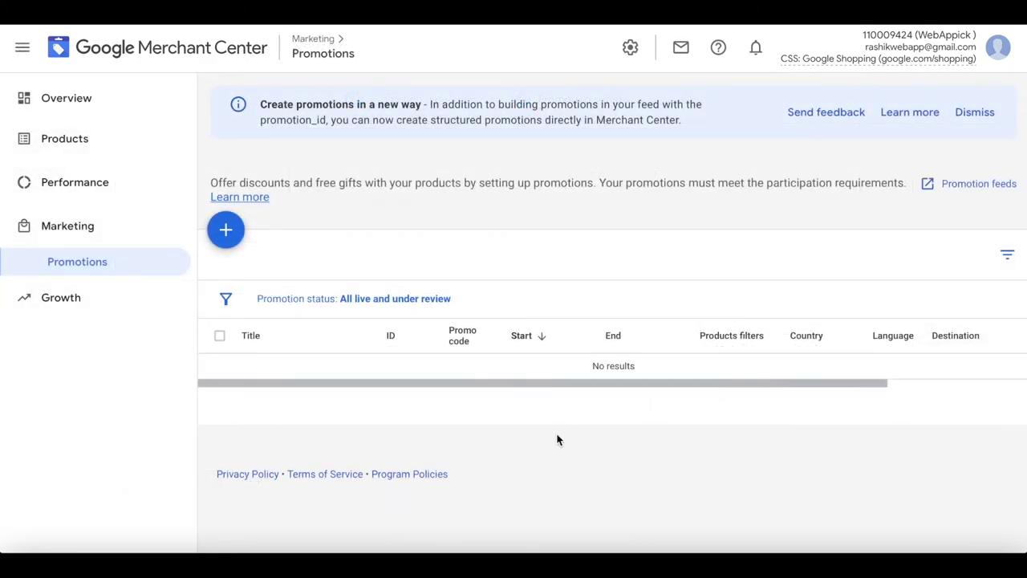
Start a new promotion for United States in English in the Free gift category.
{"action": "left_click", "coordinate": [228, 231]}
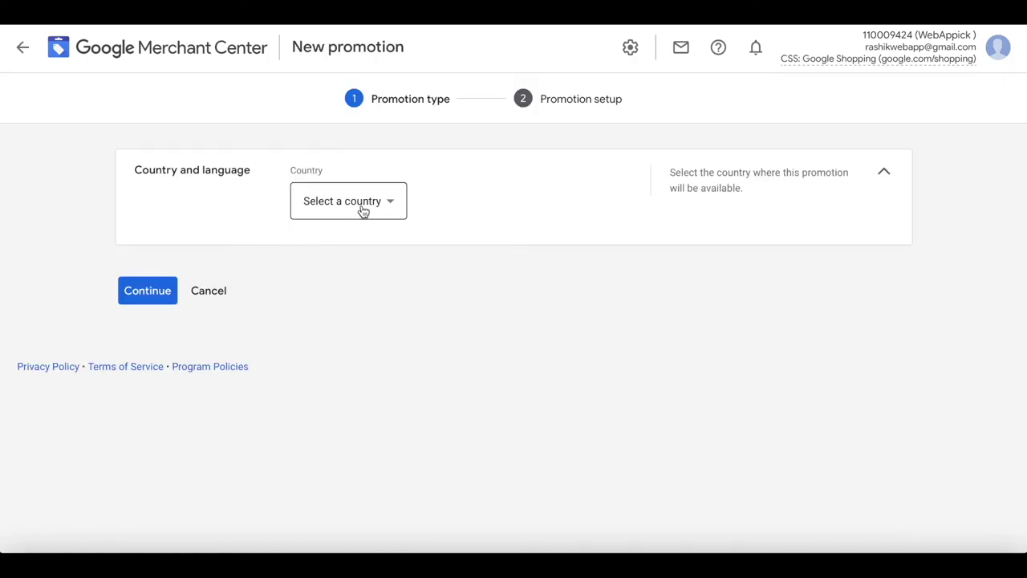
{"action": "left_click", "coordinate": [362, 211]}
{"action": "left_click", "coordinate": [327, 301]}
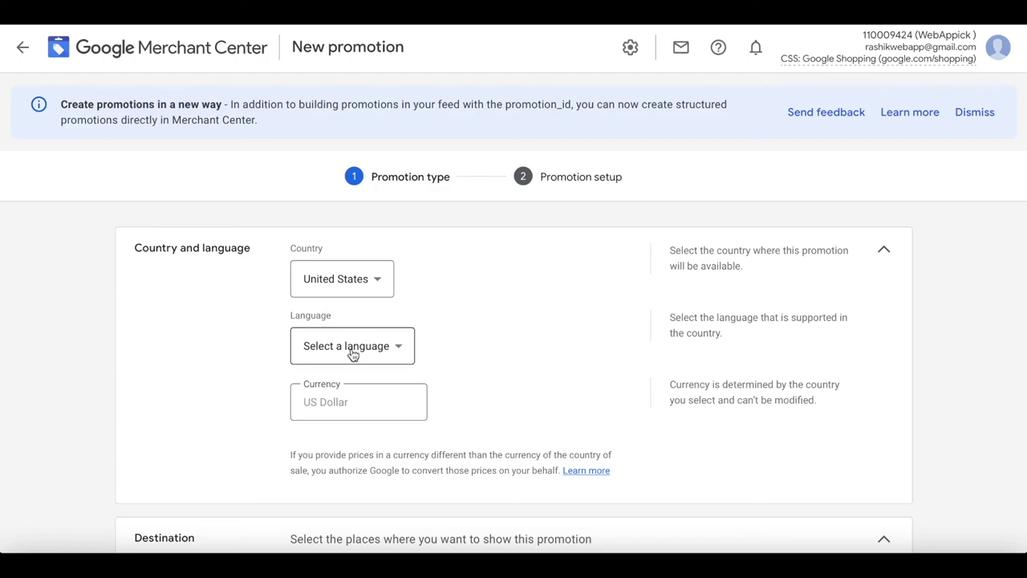
{"action": "left_click", "coordinate": [338, 346]}
{"action": "left_click", "coordinate": [325, 357]}
{"action": "scroll", "coordinate": [569, 346], "scroll_direction": "down", "scroll_amount": 5}
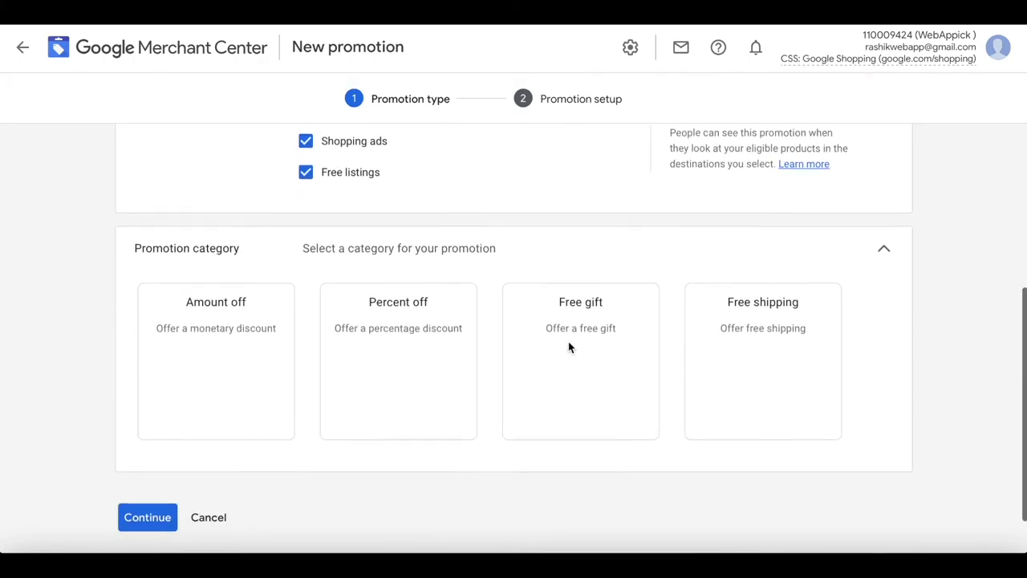
{"action": "left_click", "coordinate": [609, 358]}
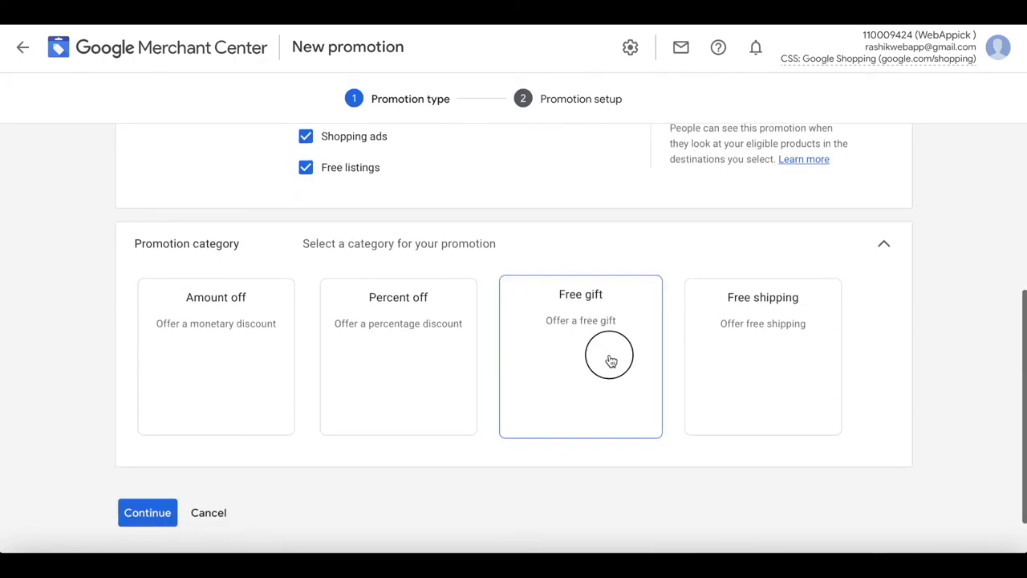
Choose the Get a free gift type with the description 'Free Toy'.
{"action": "scroll", "coordinate": [481, 337], "scroll_direction": "down", "scroll_amount": 3}
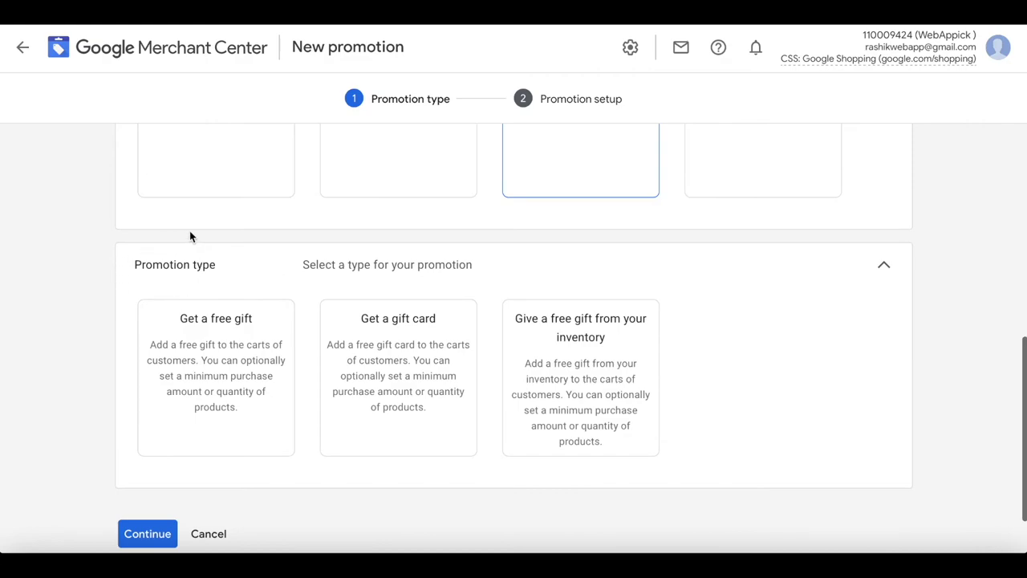
{"action": "scroll", "coordinate": [264, 283], "scroll_direction": "down", "scroll_amount": 1}
{"action": "left_click", "coordinate": [230, 308]}
{"action": "scroll", "coordinate": [329, 420], "scroll_direction": "down", "scroll_amount": 2}
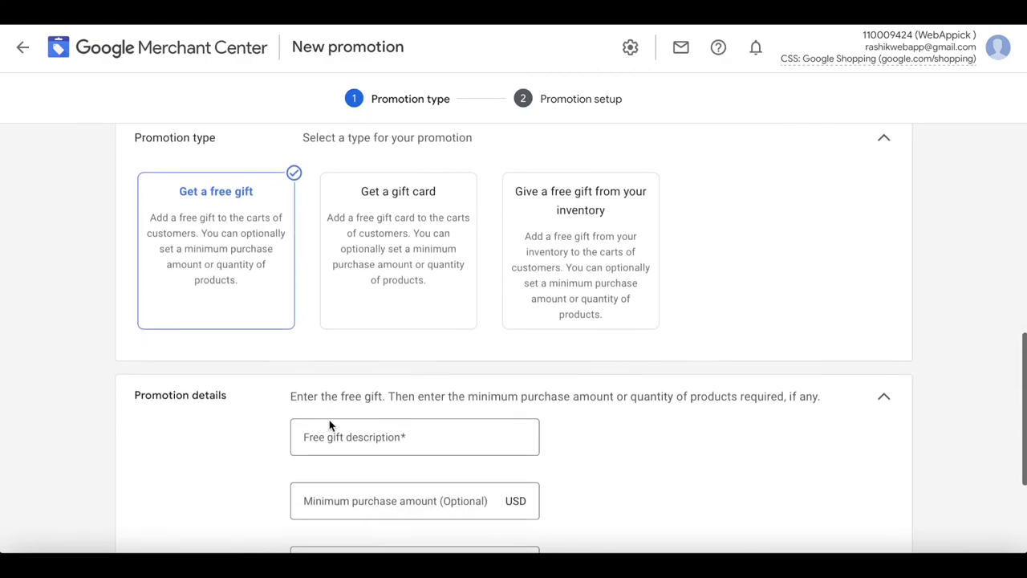
{"action": "left_click", "coordinate": [330, 420]}
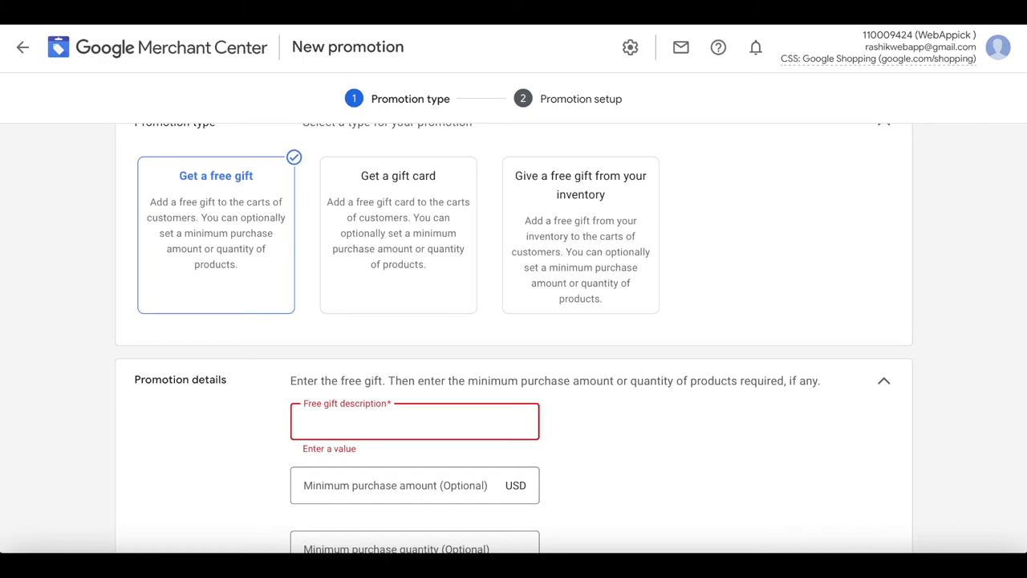
{"action": "type", "text": "Free"}
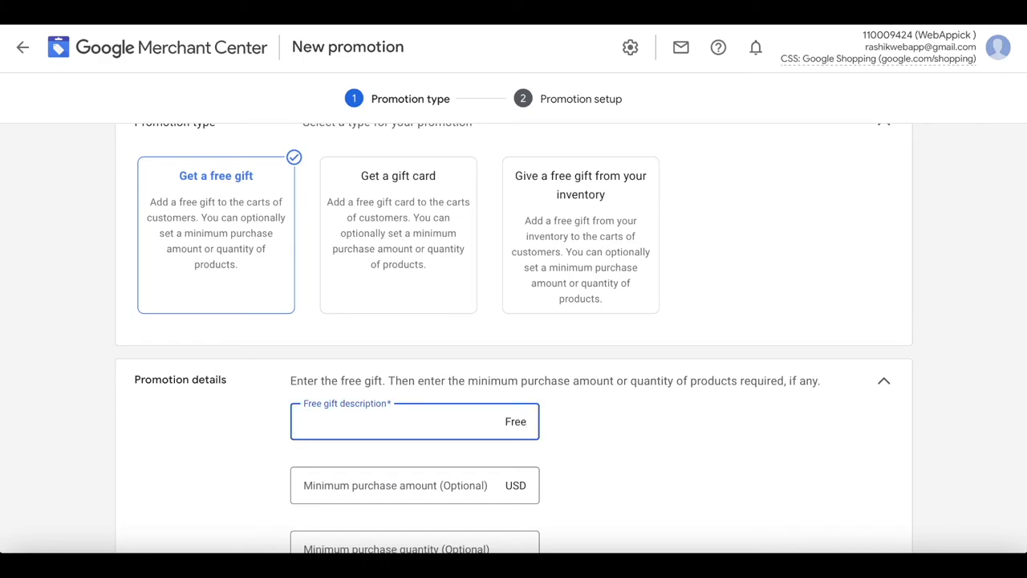
{"action": "type", "text": " Toy"}
{"action": "scroll", "coordinate": [410, 455], "scroll_direction": "down", "scroll_amount": 1}
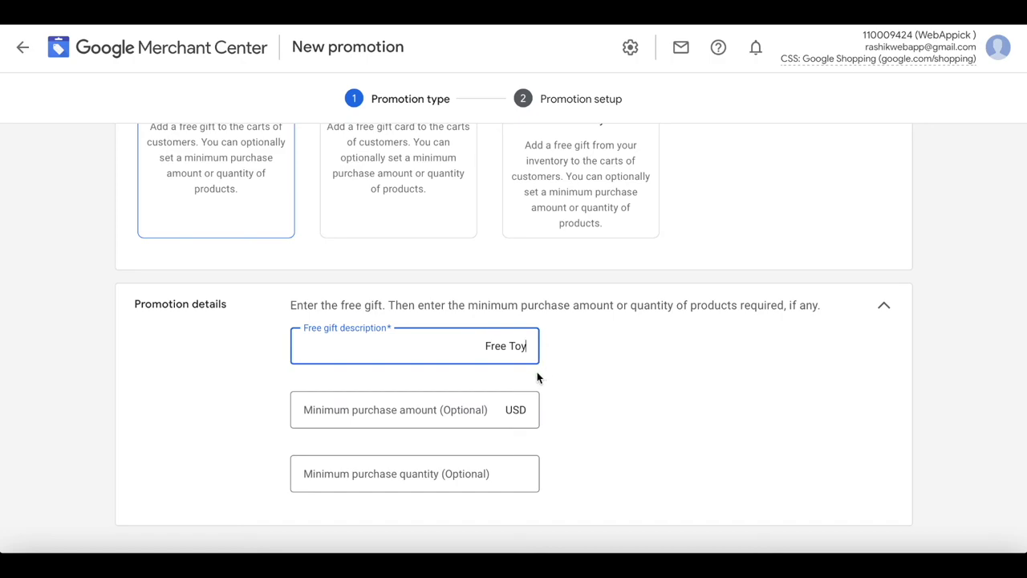
{"action": "scroll", "coordinate": [608, 401], "scroll_direction": "down", "scroll_amount": 1}
{"action": "scroll", "coordinate": [607, 403], "scroll_direction": "up", "scroll_amount": 2}
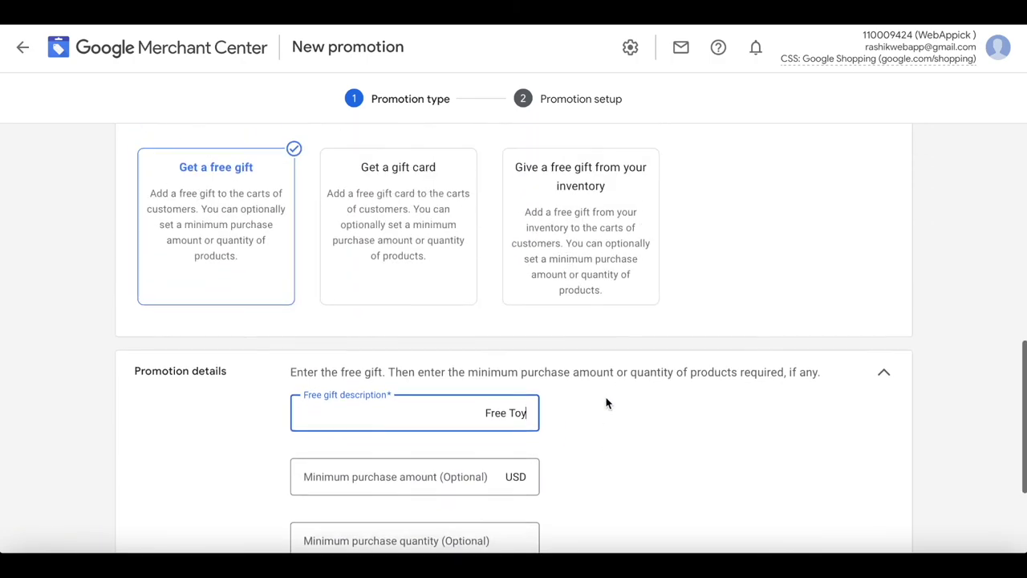
Try the gift card type with value 100, then switch to a free gift from inventory.
{"action": "left_click", "coordinate": [459, 262]}
{"action": "scroll", "coordinate": [599, 494], "scroll_direction": "down", "scroll_amount": 1}
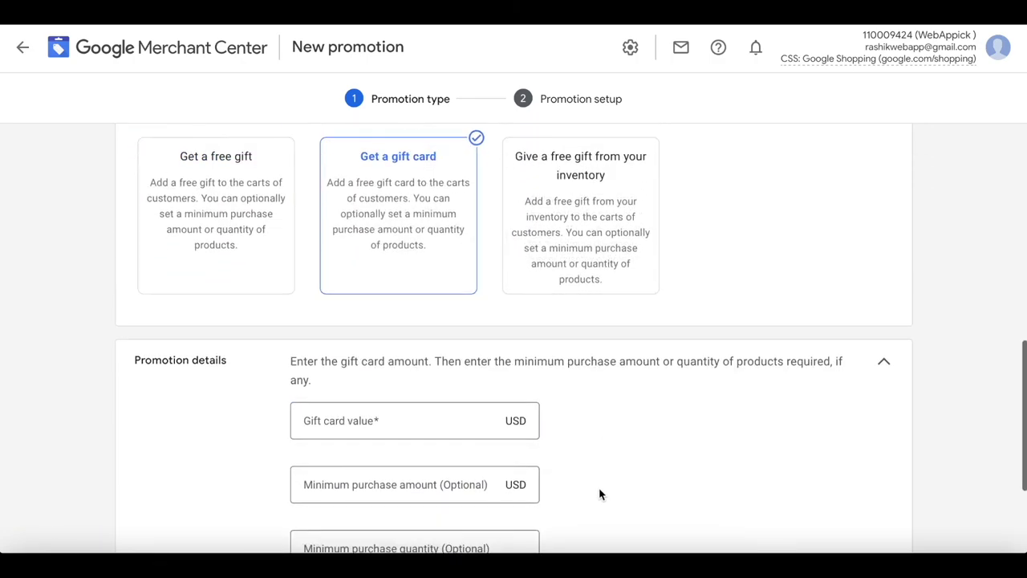
{"action": "left_click", "coordinate": [459, 406]}
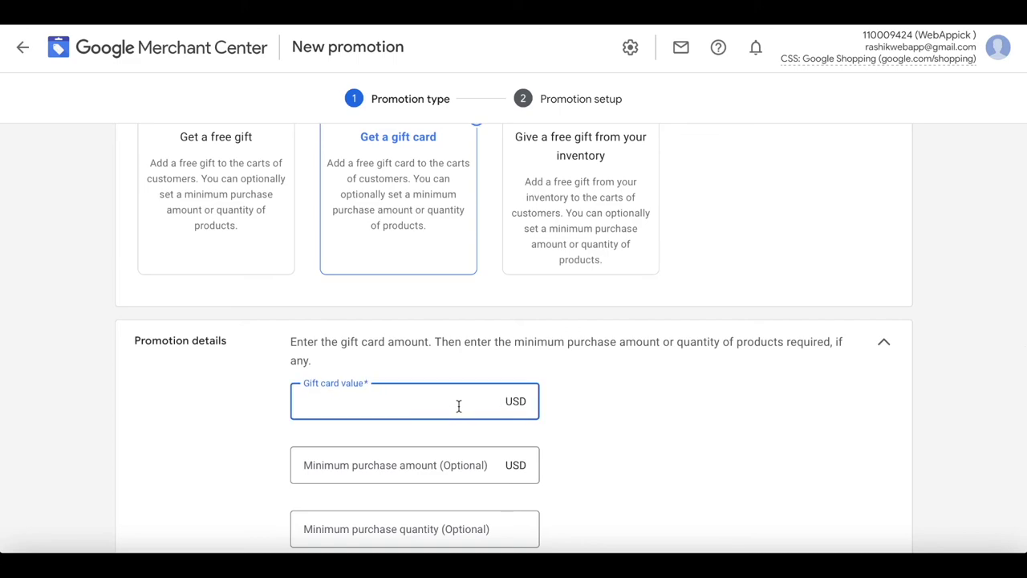
{"action": "type", "text": "100"}
{"action": "left_click", "coordinate": [592, 452]}
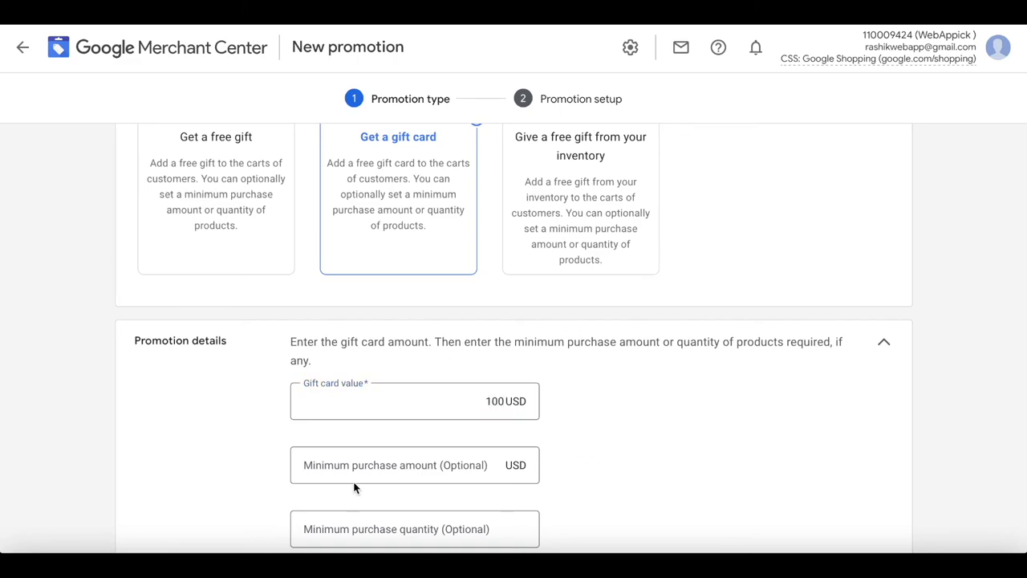
{"action": "left_click", "coordinate": [575, 200]}
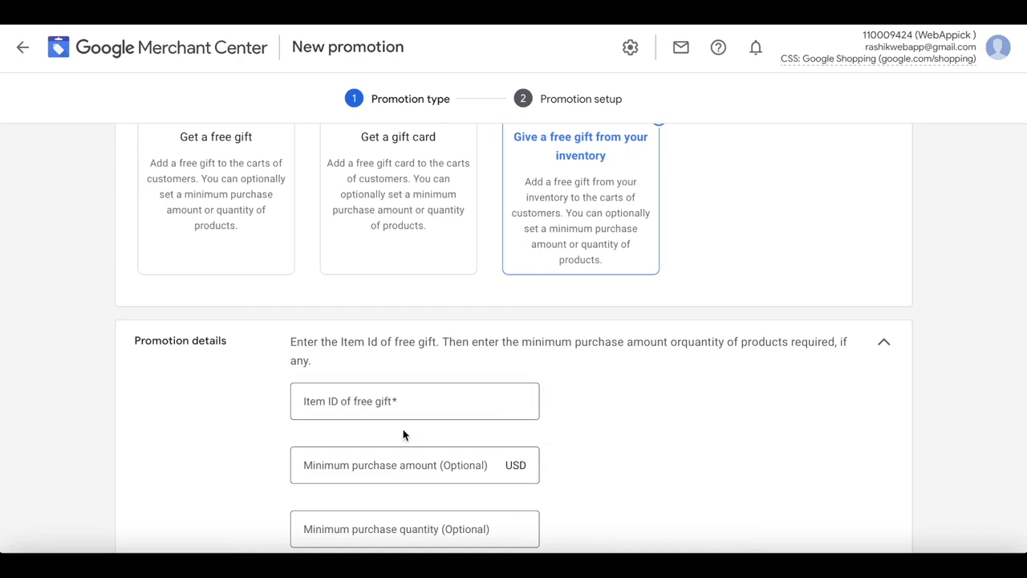
{"action": "scroll", "coordinate": [337, 437], "scroll_direction": "down", "scroll_amount": 1}
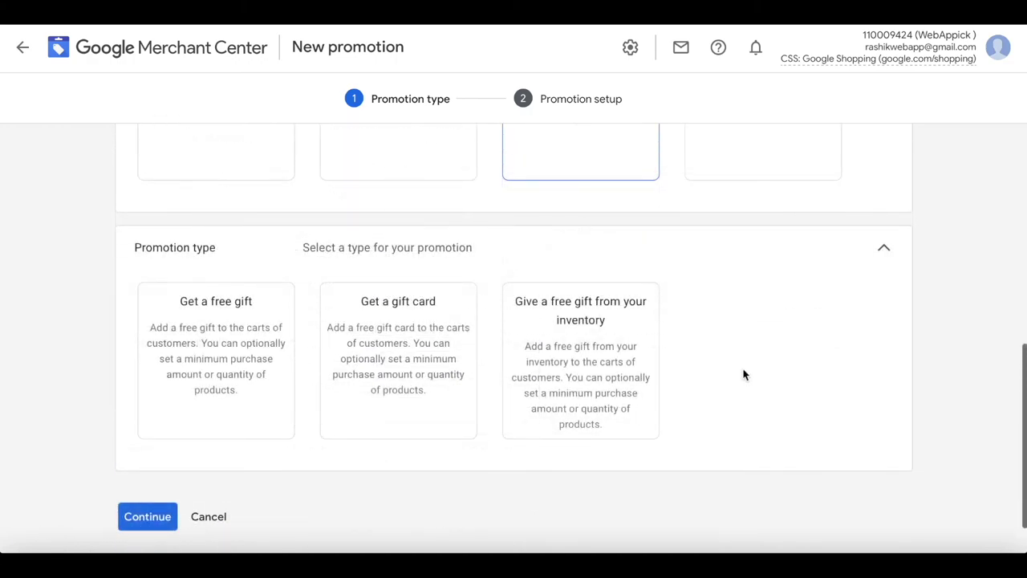
Switch the category to Free shipping and try the overnight and 2-day shipping options.
{"action": "scroll", "coordinate": [743, 374], "scroll_direction": "up", "scroll_amount": 4}
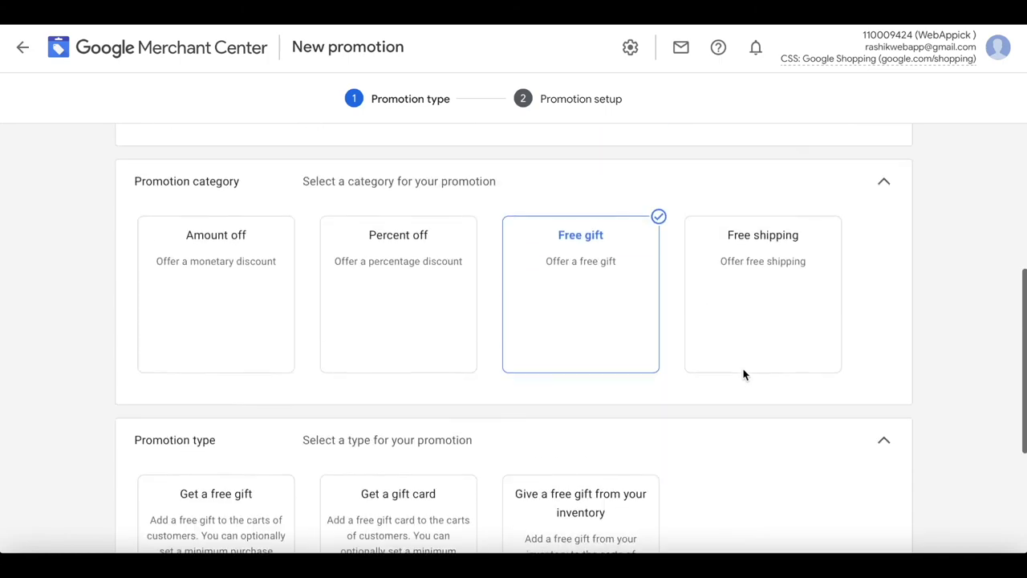
{"action": "left_click", "coordinate": [757, 348]}
{"action": "scroll", "coordinate": [756, 361], "scroll_direction": "down", "scroll_amount": 2}
{"action": "scroll", "coordinate": [754, 374], "scroll_direction": "down", "scroll_amount": 2}
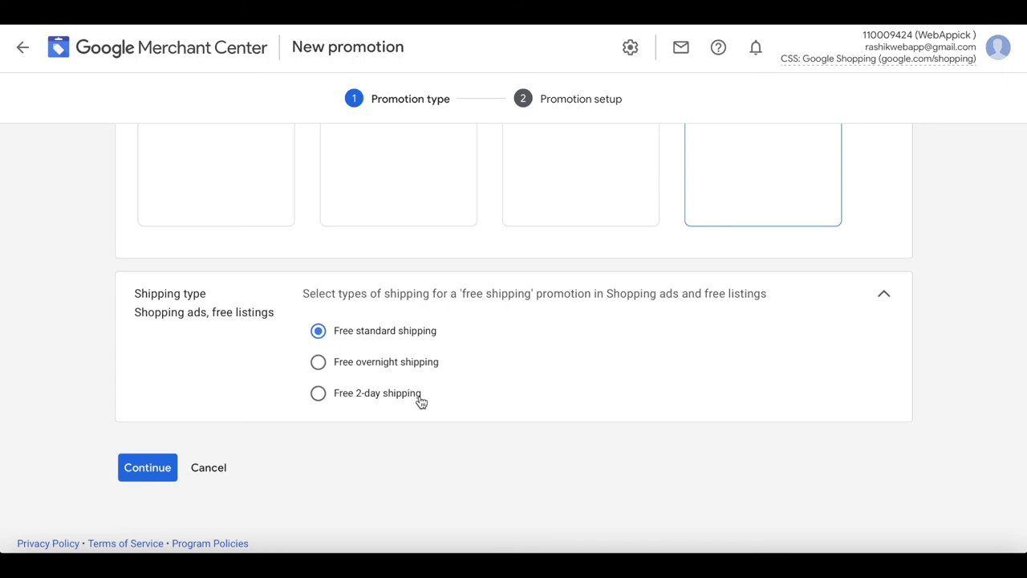
{"action": "left_click", "coordinate": [351, 219]}
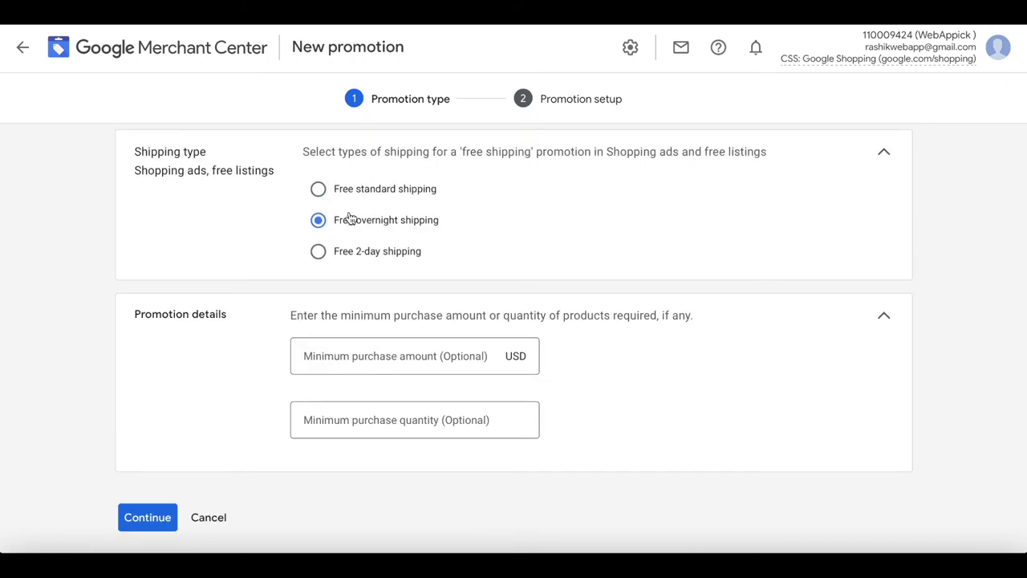
{"action": "left_click", "coordinate": [351, 257]}
{"action": "scroll", "coordinate": [354, 241], "scroll_direction": "up", "scroll_amount": 1}
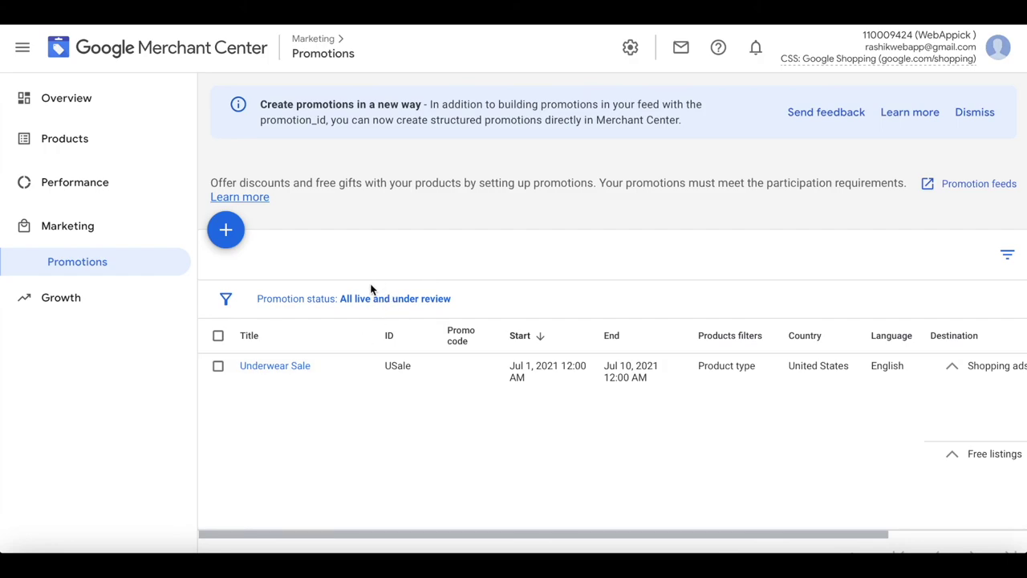
Filter the Promotions list to all statuses and scroll through the four listed promotions.
{"action": "left_click", "coordinate": [362, 299]}
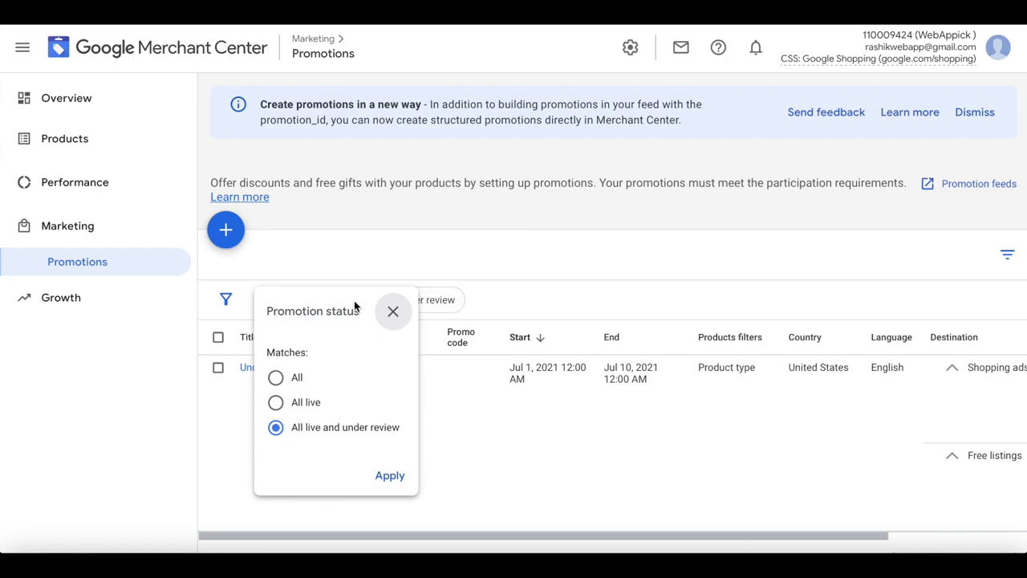
{"action": "left_click", "coordinate": [276, 379]}
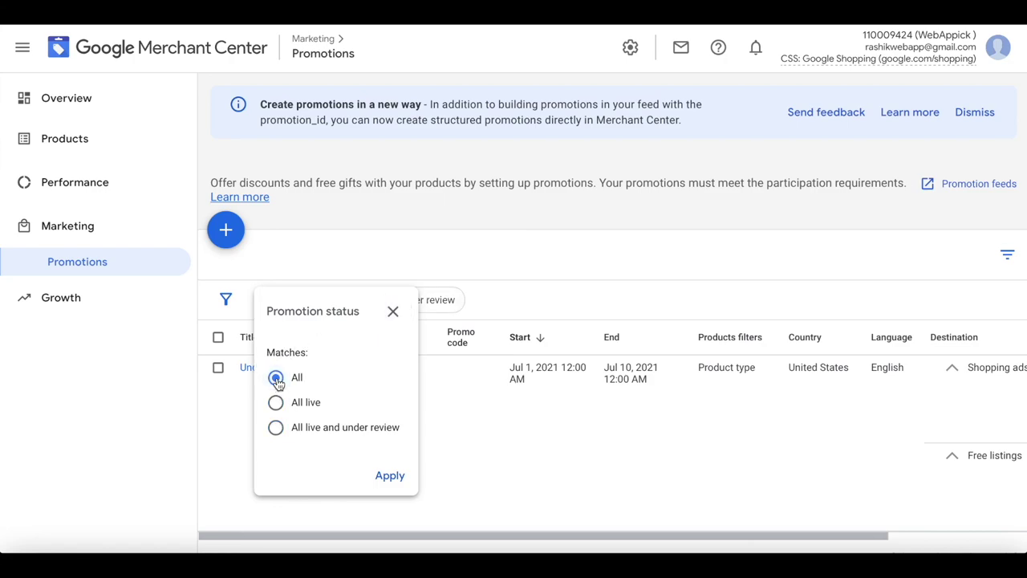
{"action": "left_click", "coordinate": [390, 477]}
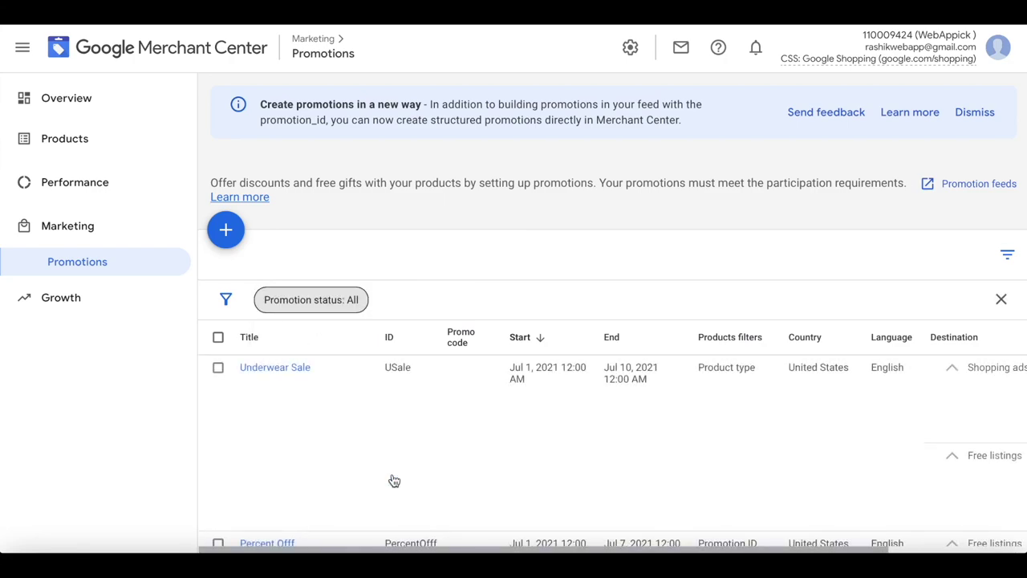
{"action": "scroll", "coordinate": [394, 481], "scroll_direction": "down", "scroll_amount": 2}
{"action": "scroll", "coordinate": [393, 480], "scroll_direction": "down", "scroll_amount": 2}
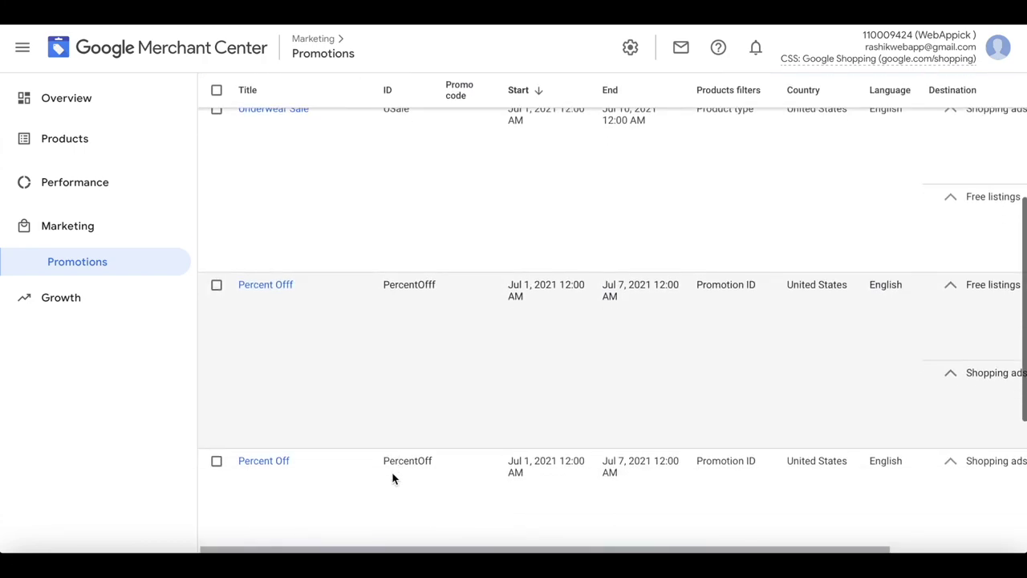
{"action": "scroll", "coordinate": [334, 447], "scroll_direction": "down", "scroll_amount": 4}
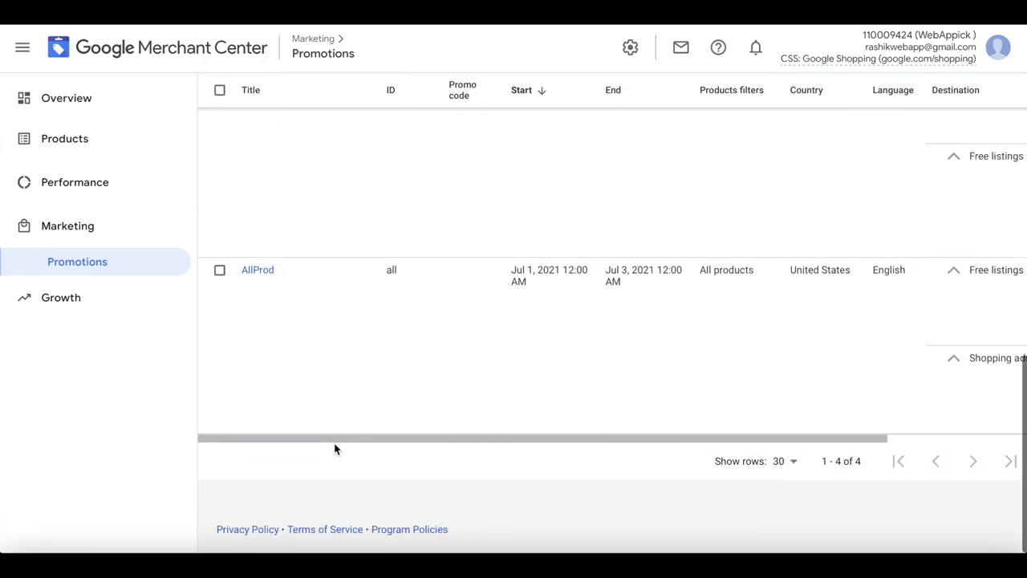
{"action": "scroll", "coordinate": [335, 448], "scroll_direction": "up", "scroll_amount": 5}
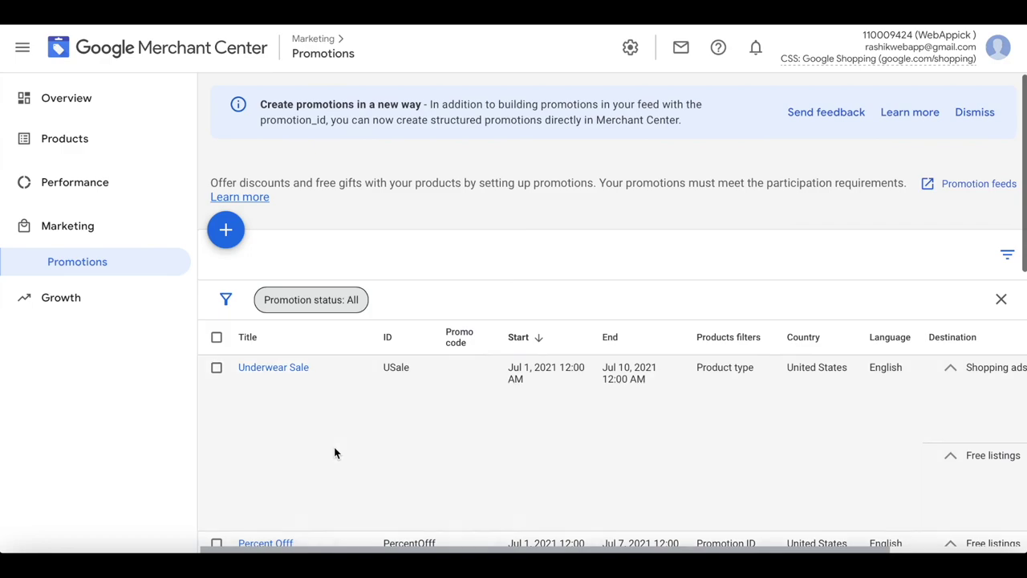